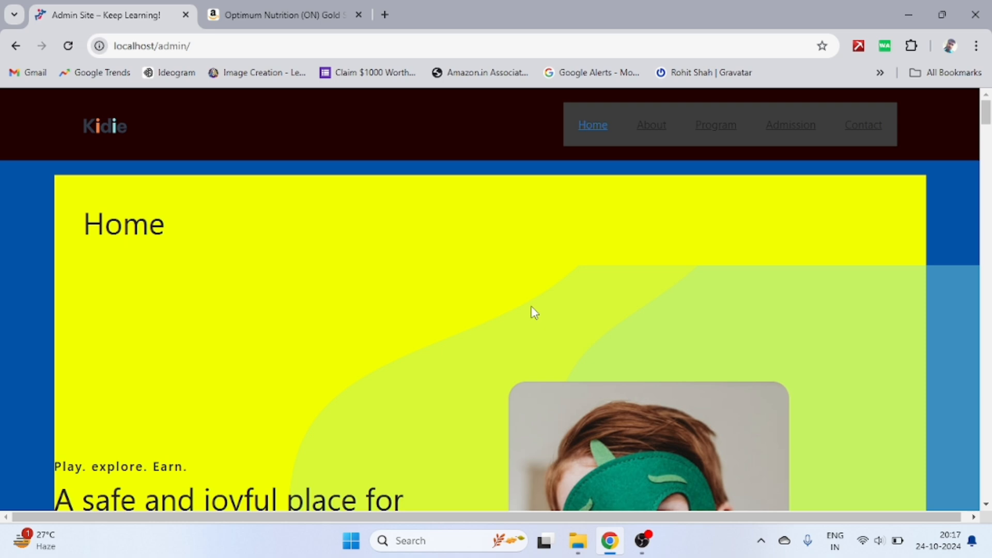
- Go to the WordPress admin pages list at localhost/admin/wp-admin/edit.php?post_type=page
click(415, 50)
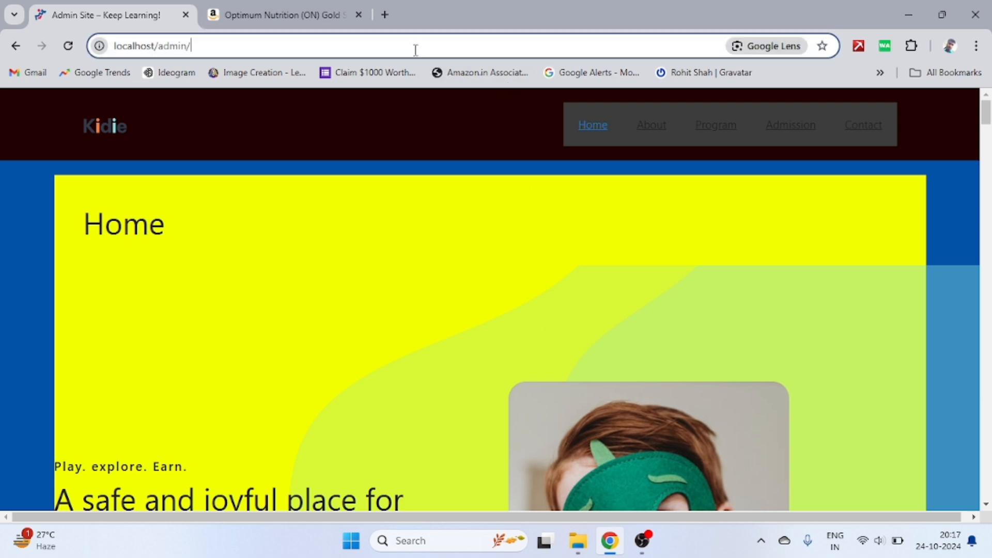
text(wp)
key(Return)
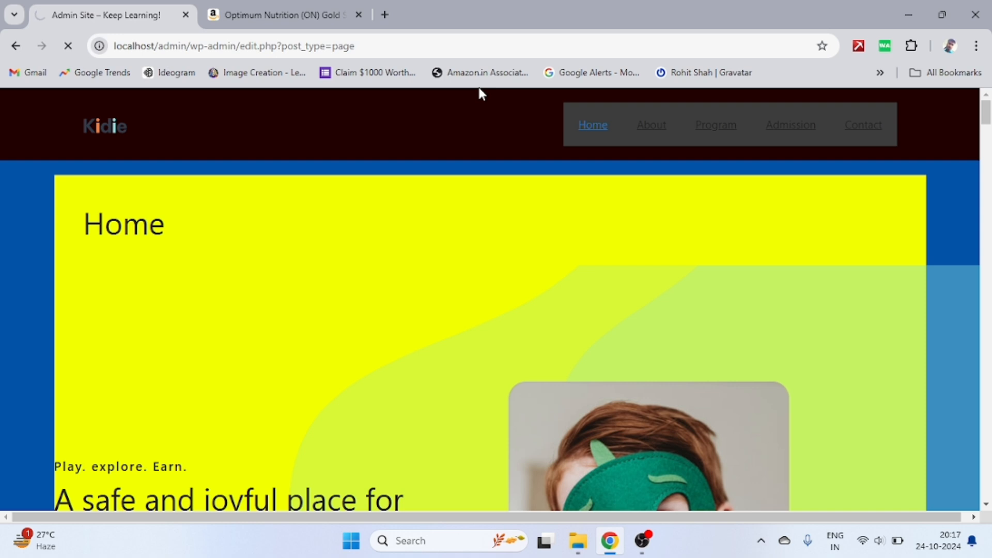
- Open the site's front page, localhost/admin, in a new browser tab using the base part of the login page's address
drag(188, 48, 66, 51)
key(ctrl+c)
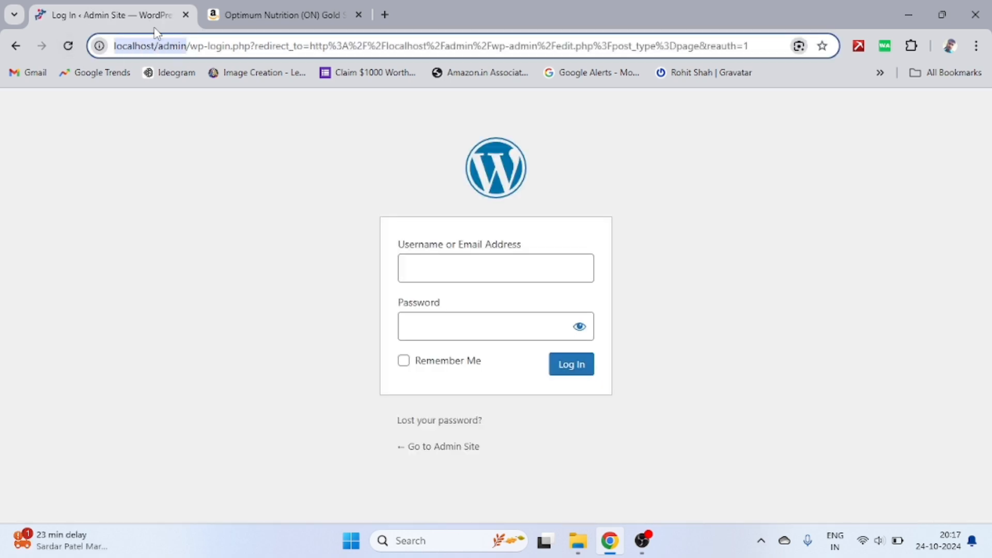
key(ctrl+t)
key(ctrl+v)
key(Return)
- Return to the WordPress login page and log in with the username admin and the account password
click(140, 14)
click(441, 271)
text(admin)
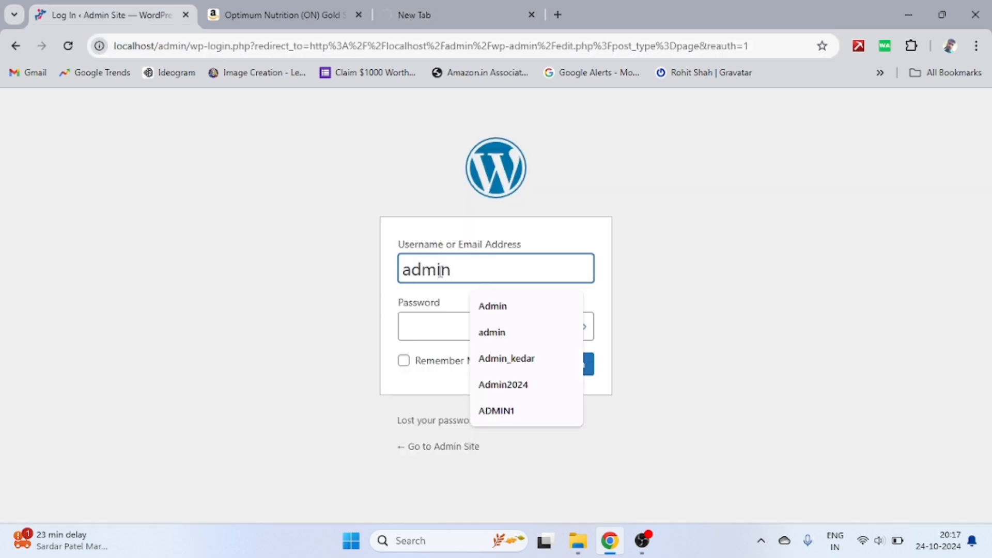
click(413, 332)
text(admin)
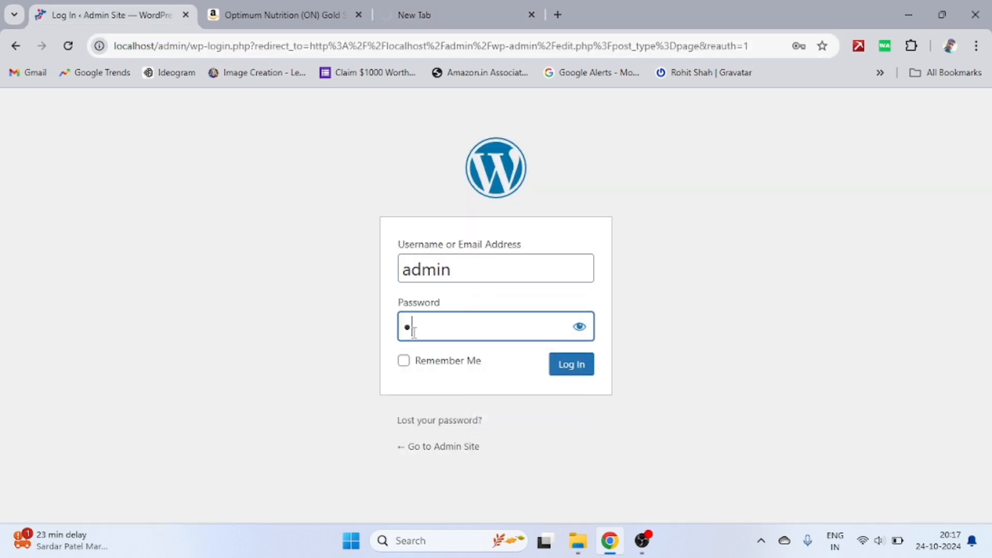
key(Return)
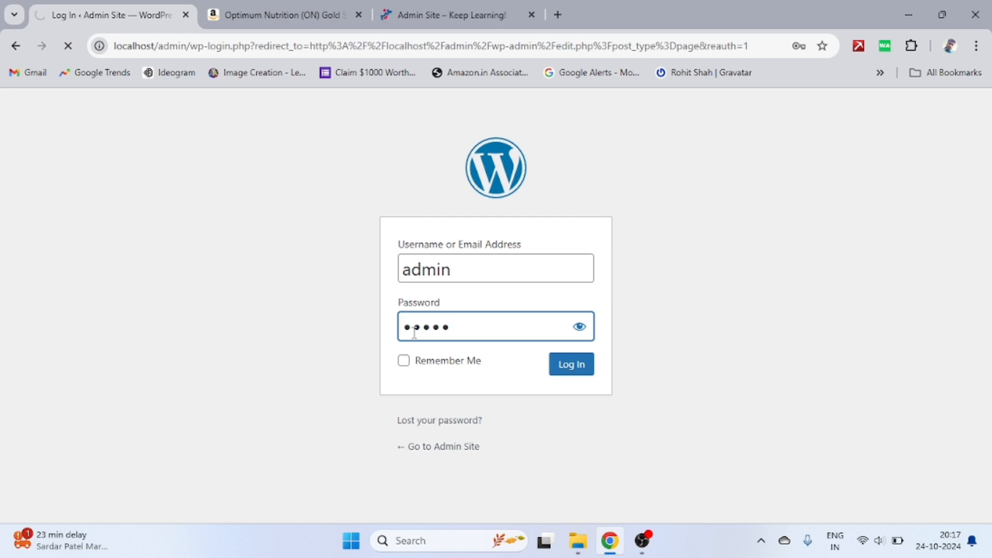
- View the site's front page in its own browser tab and return to the WordPress admin pages list
click(423, 11)
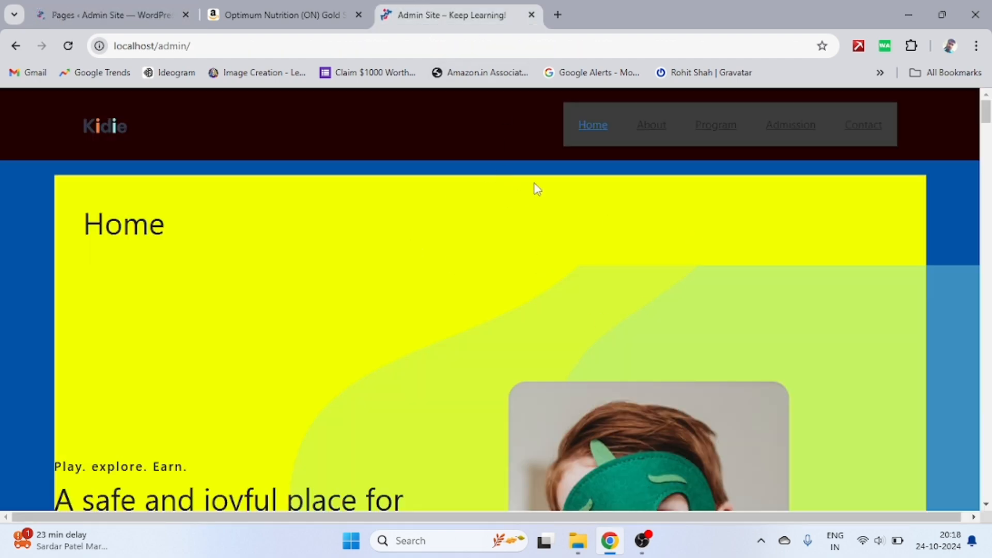
mouse_move(986, 111)
mouse_down()
mouse_move(986, 217)
mouse_move(971, 120)
mouse_up()
click(79, 12)
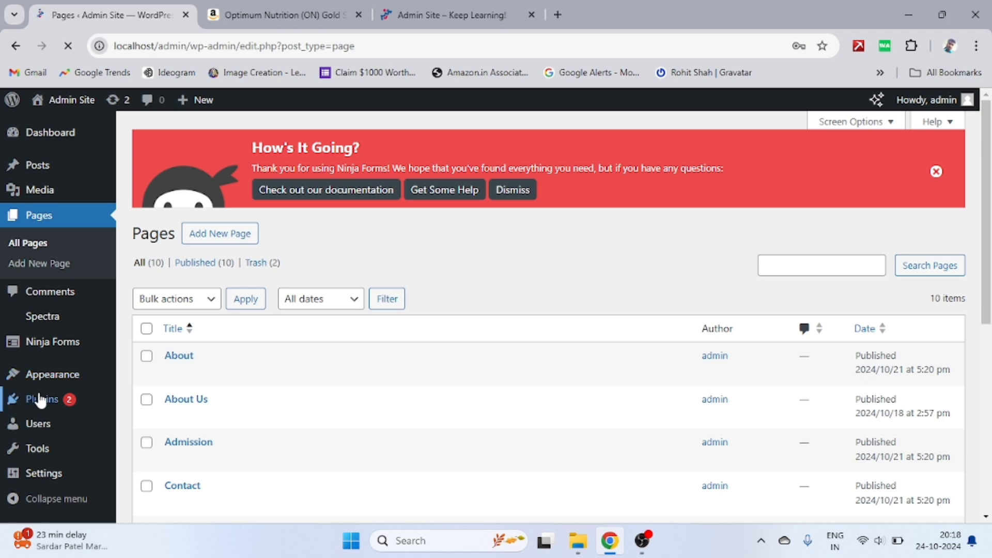
- Open the page for adding new plugins and search the plugin directory for elementor
click(46, 406)
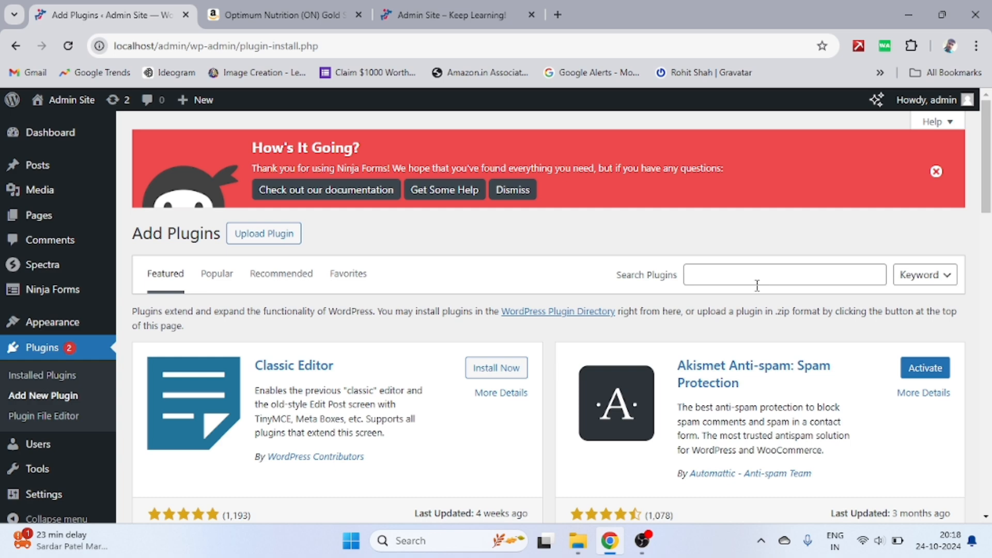
click(756, 286)
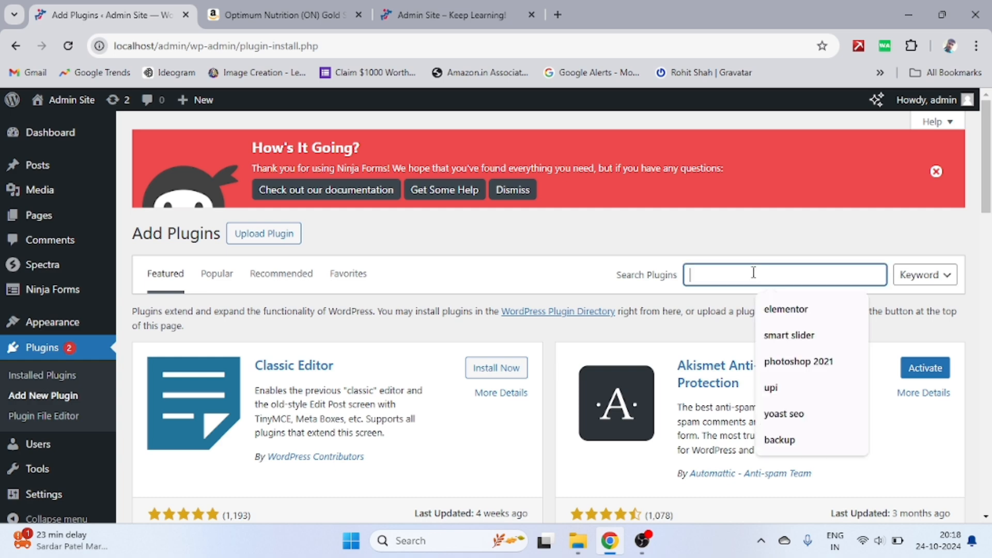
click(798, 307)
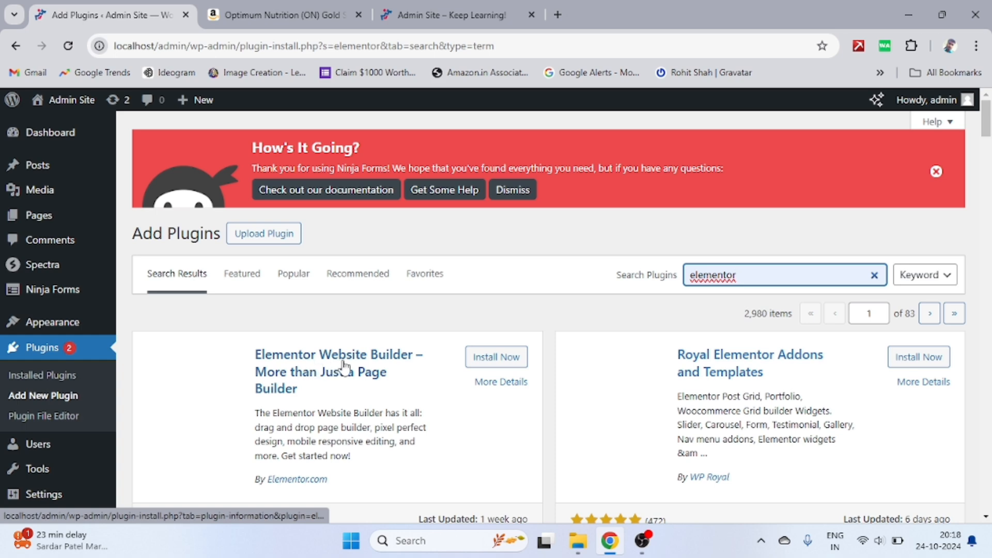
- Install and activate the Elementor Website Builder plugin, and close its onboarding wizard
click(491, 362)
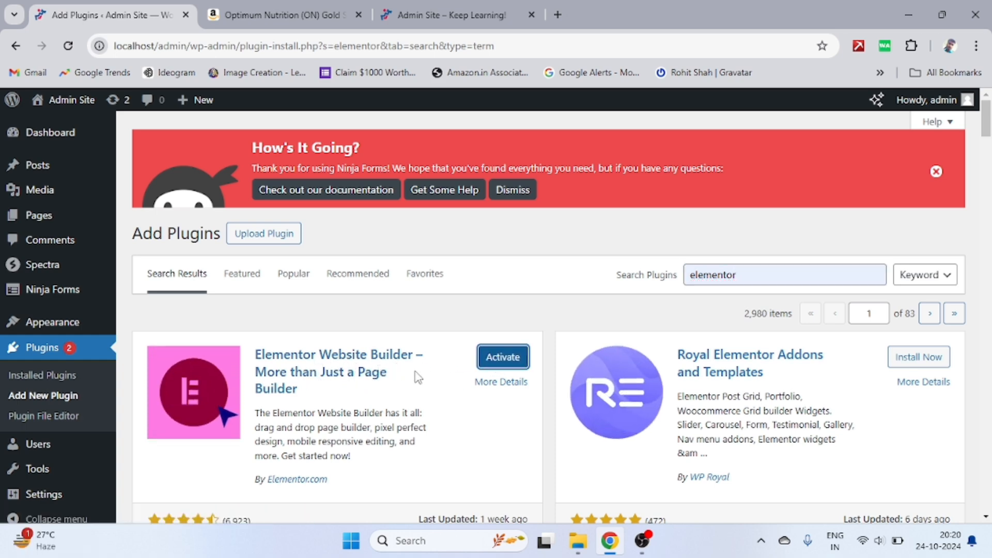
click(506, 363)
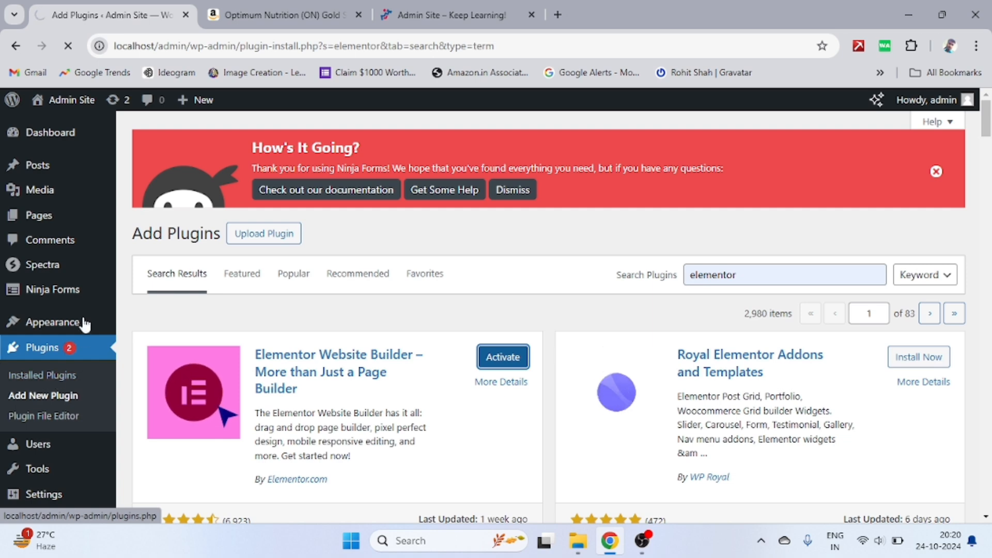
mouse_move(39, 217)
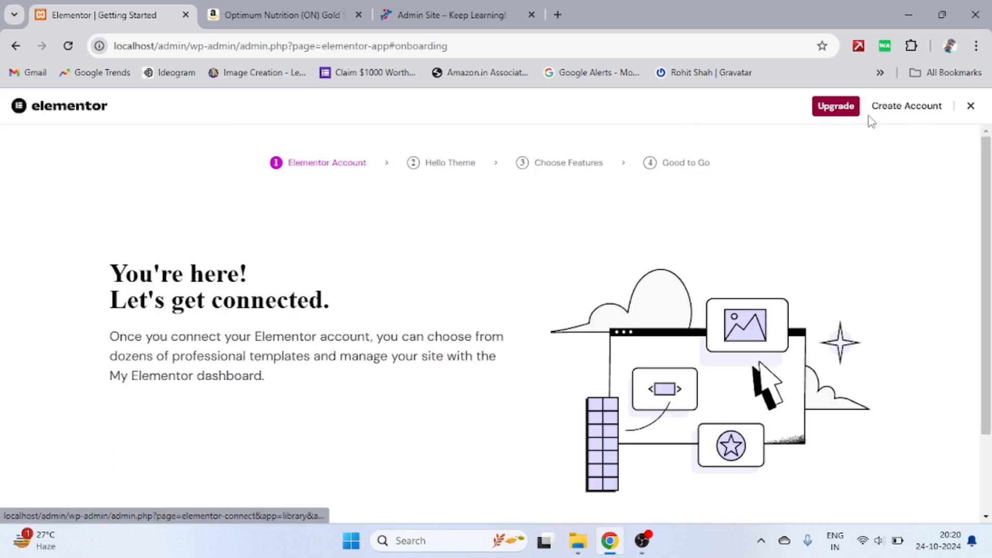
click(971, 109)
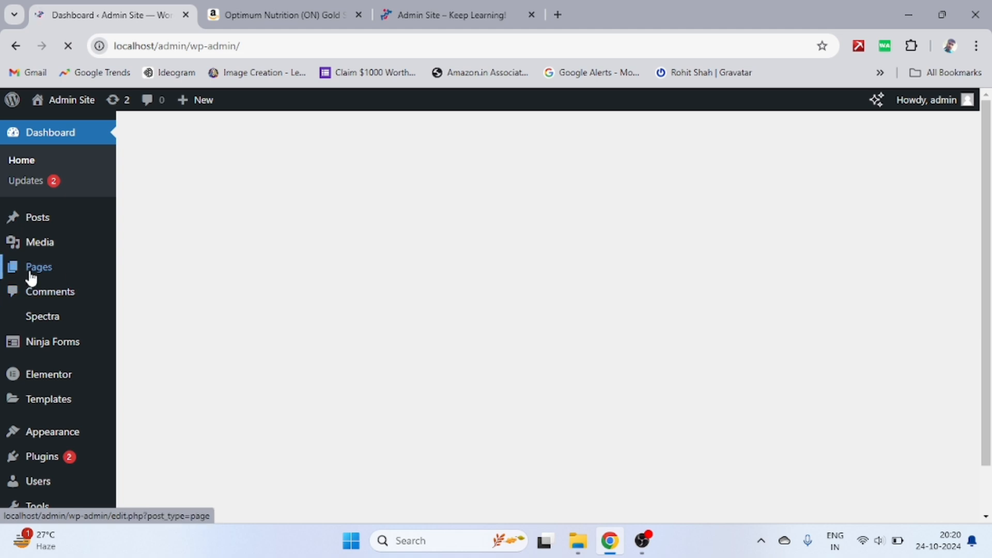
- Create a new page titled My Site
mouse_move(39, 273)
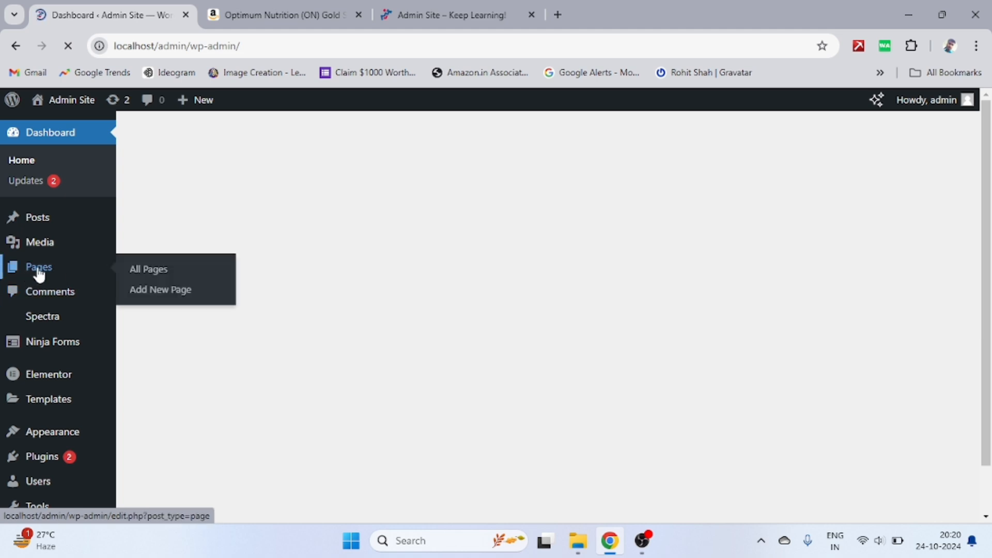
click(136, 287)
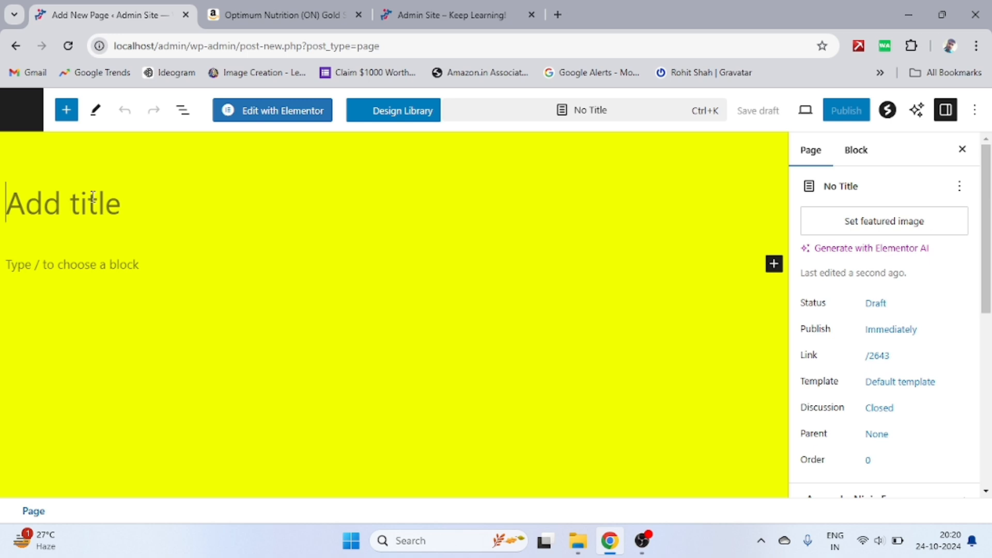
text(M)
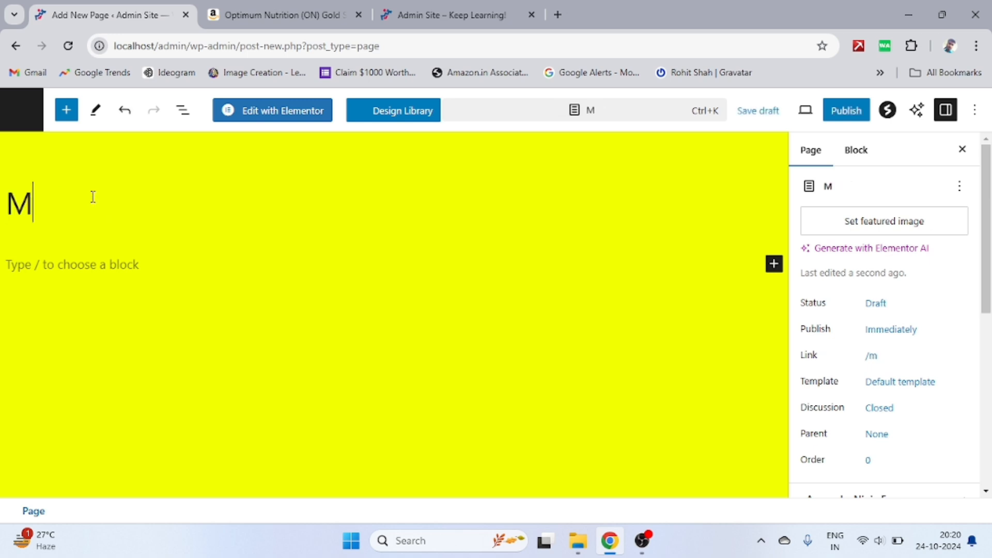
text(y Site)
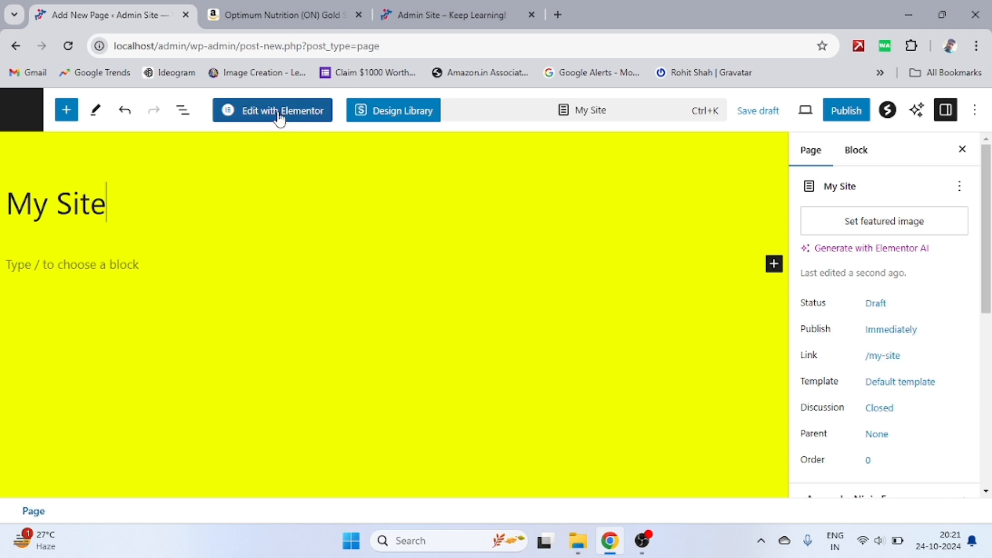
- Open the My Site page for editing with Elementor, skipping the AI notification and closing the Structure window
click(280, 117)
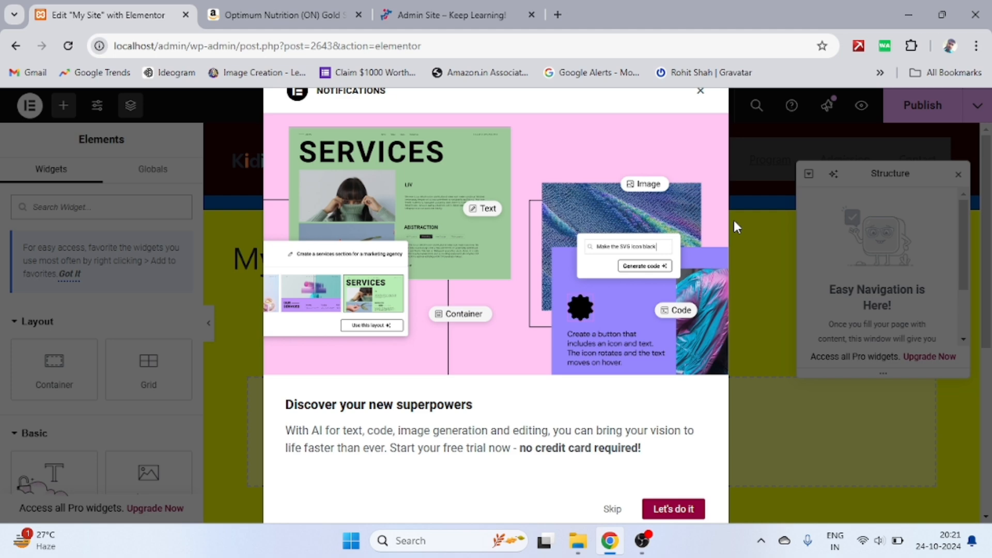
click(613, 509)
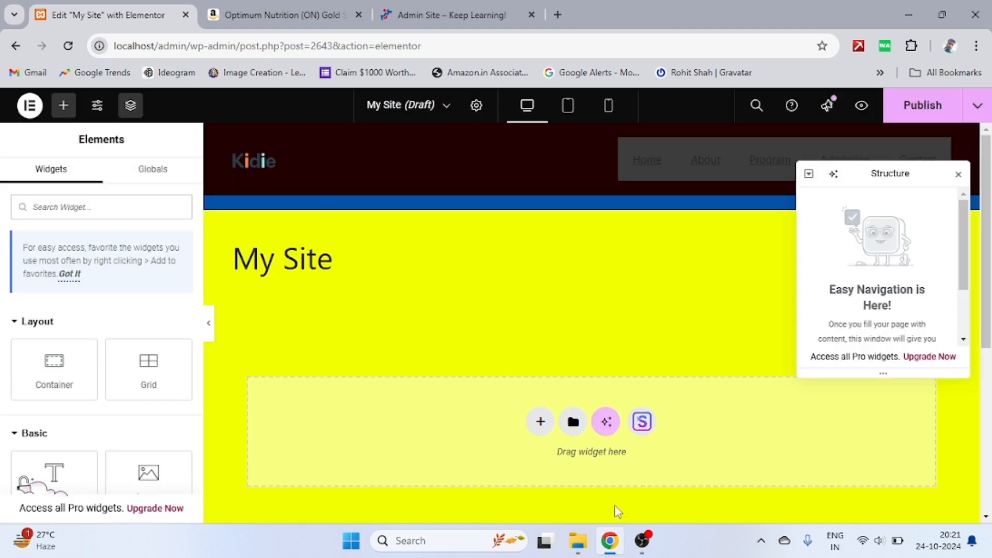
click(958, 174)
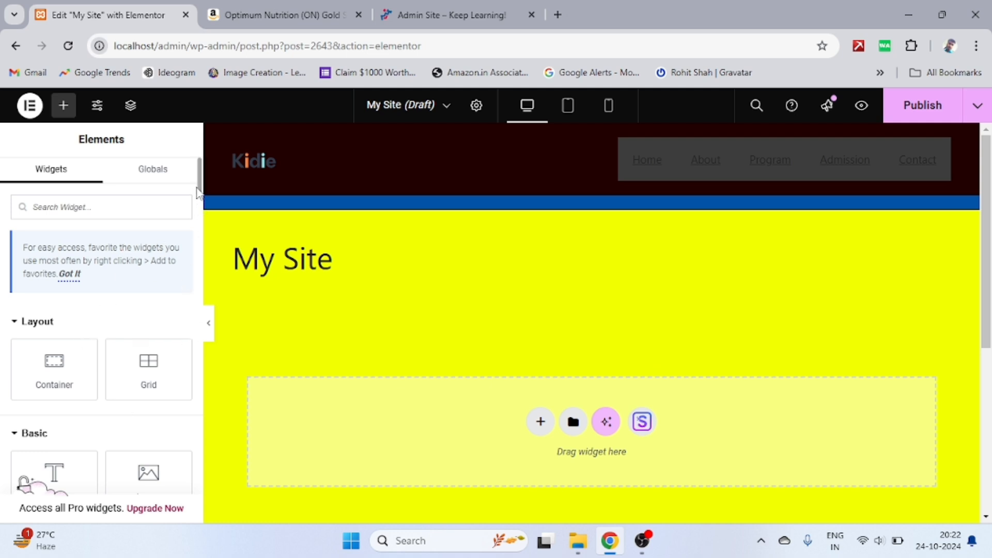
- Add a Flexbox container with the single-column, downward-direction structure below the My Site page title
mouse_move(200, 191)
mouse_down()
mouse_move(200, 210)
mouse_move(200, 181)
mouse_up()
scroll(179, 226, down, 3)
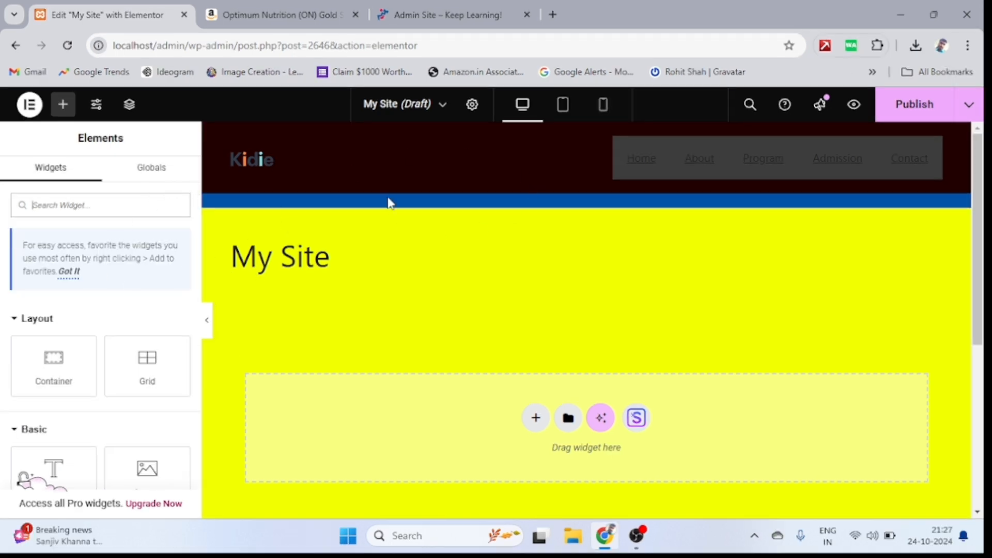
click(536, 419)
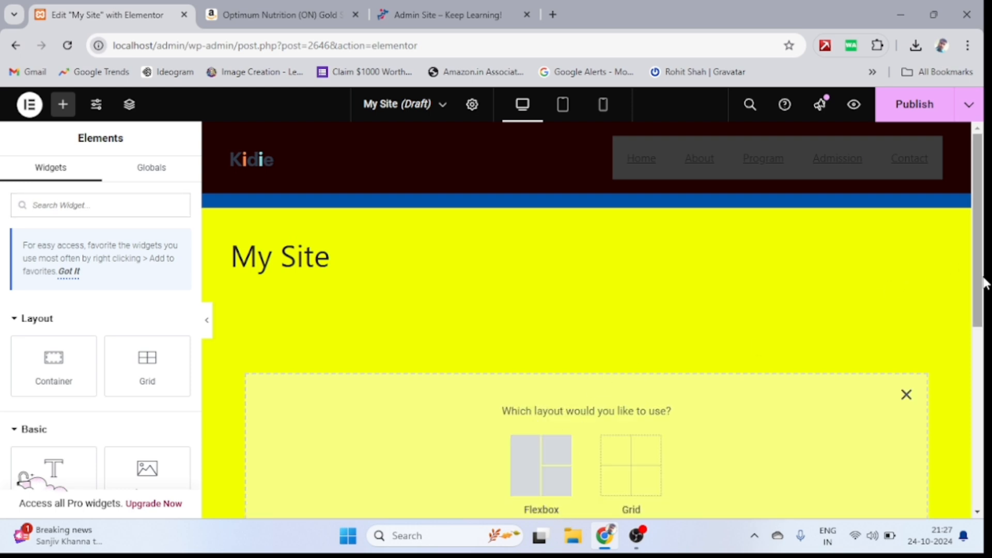
drag(977, 277, 977, 312)
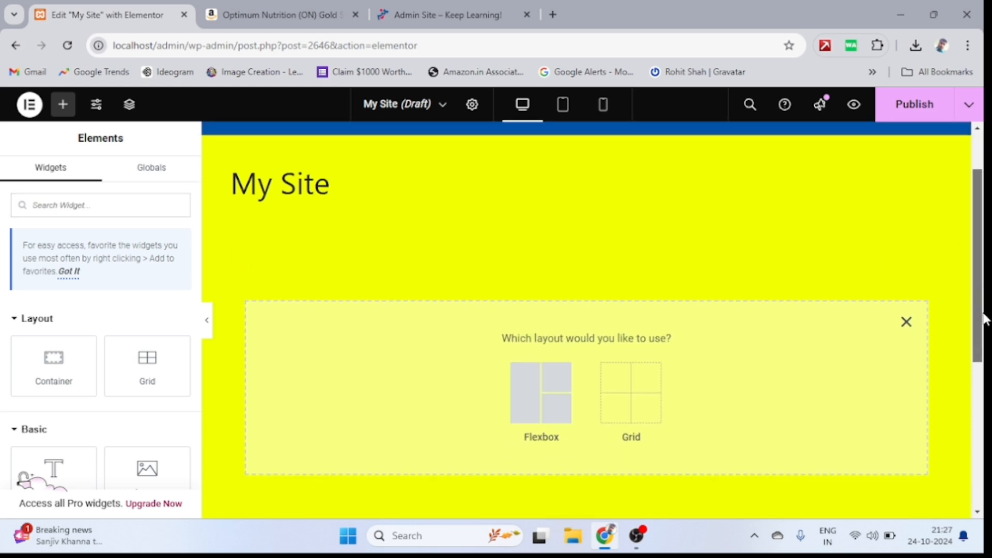
click(523, 411)
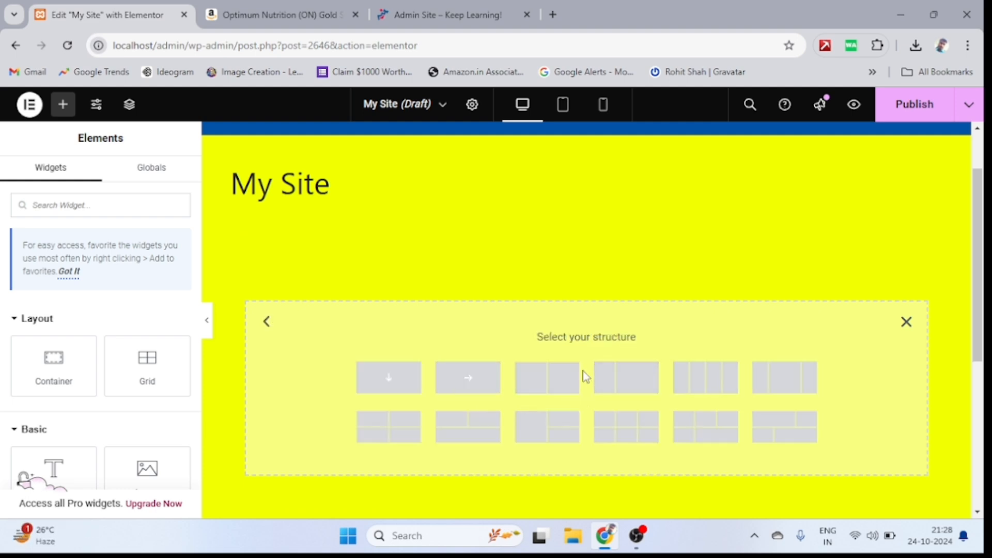
click(381, 388)
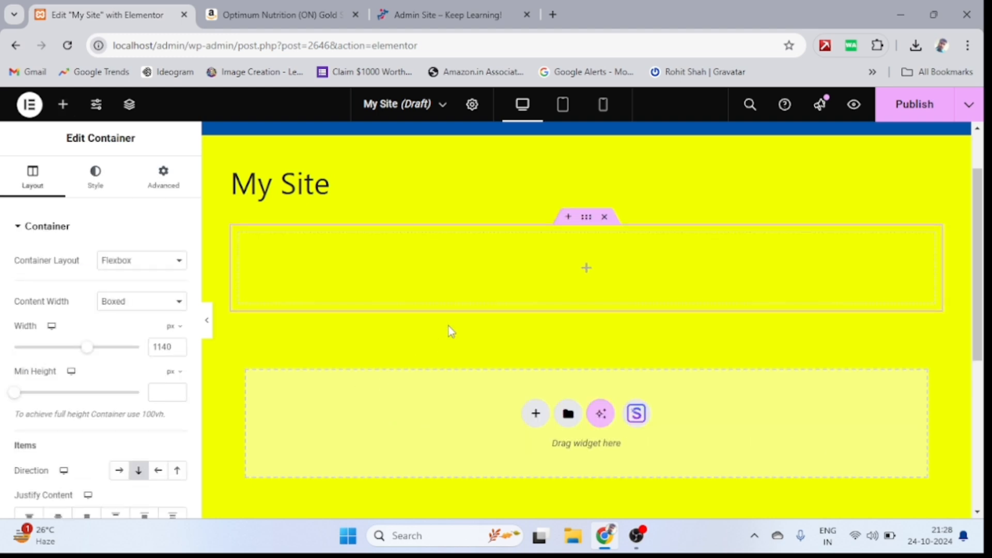
- Place a Heading widget inside the empty container under the page title
click(64, 106)
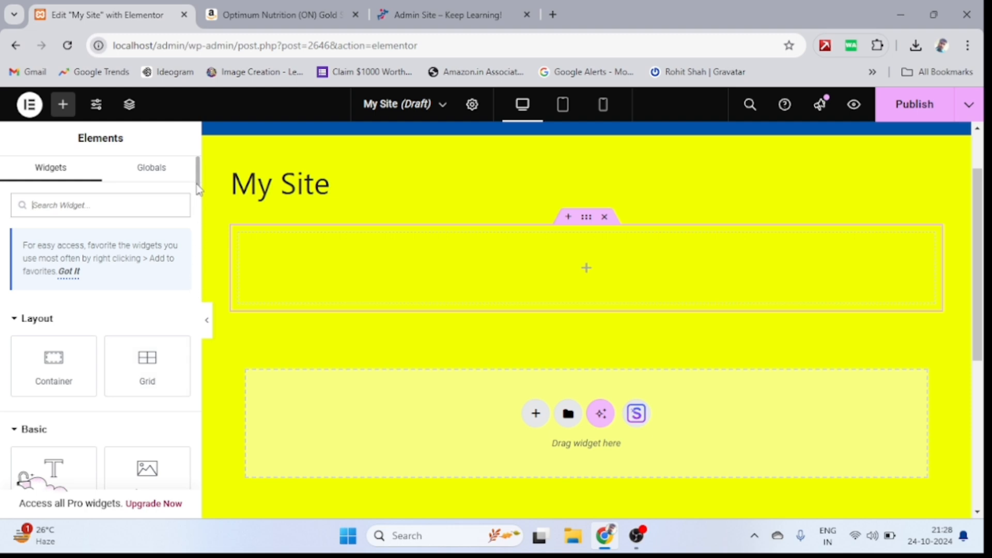
drag(197, 189, 210, 204)
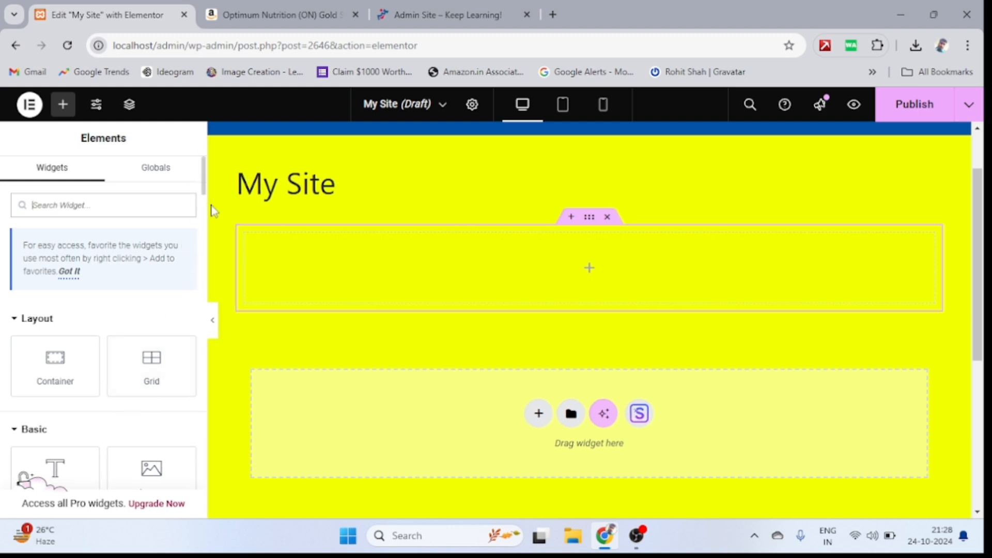
scroll(193, 209, down, 5)
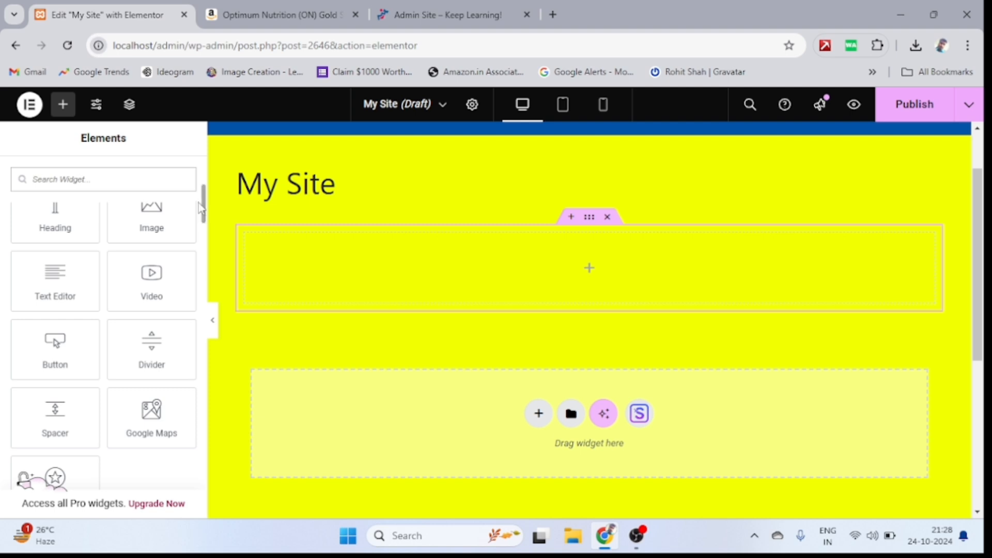
mouse_move(204, 209)
mouse_down()
mouse_move(204, 397)
mouse_move(203, 199)
mouse_up()
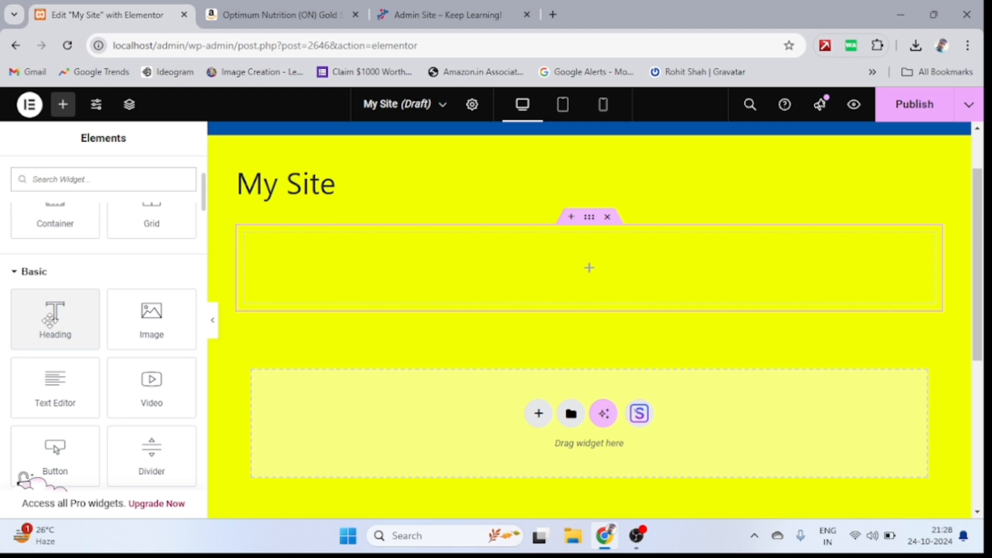
drag(61, 321, 380, 253)
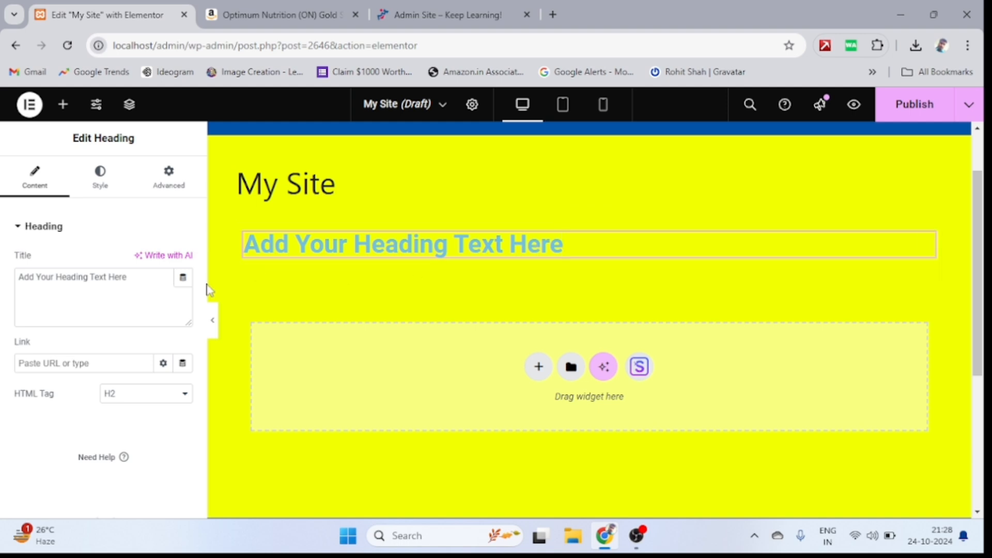
- Replace the heading's placeholder title text with My Store
drag(141, 290, 8, 285)
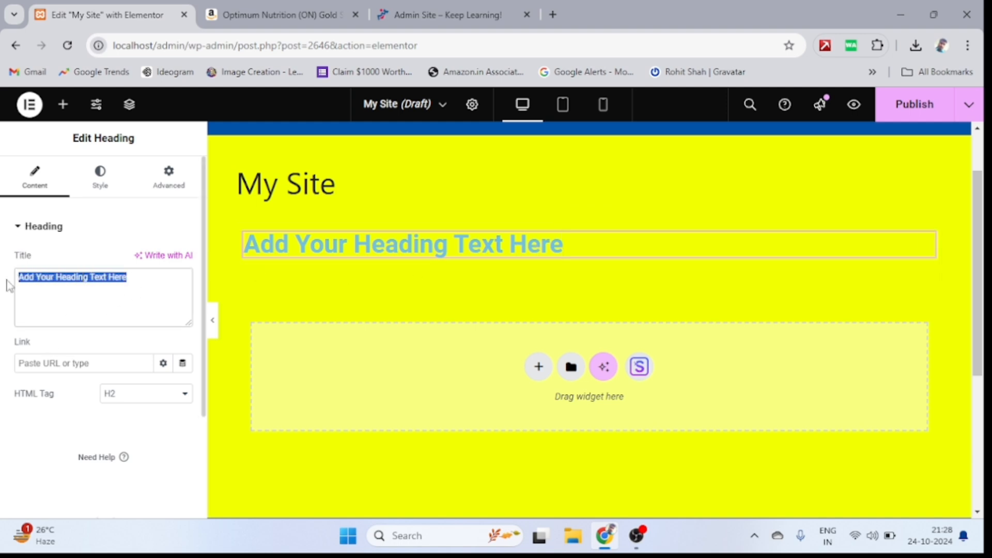
key(BackSpace)
text(My SI)
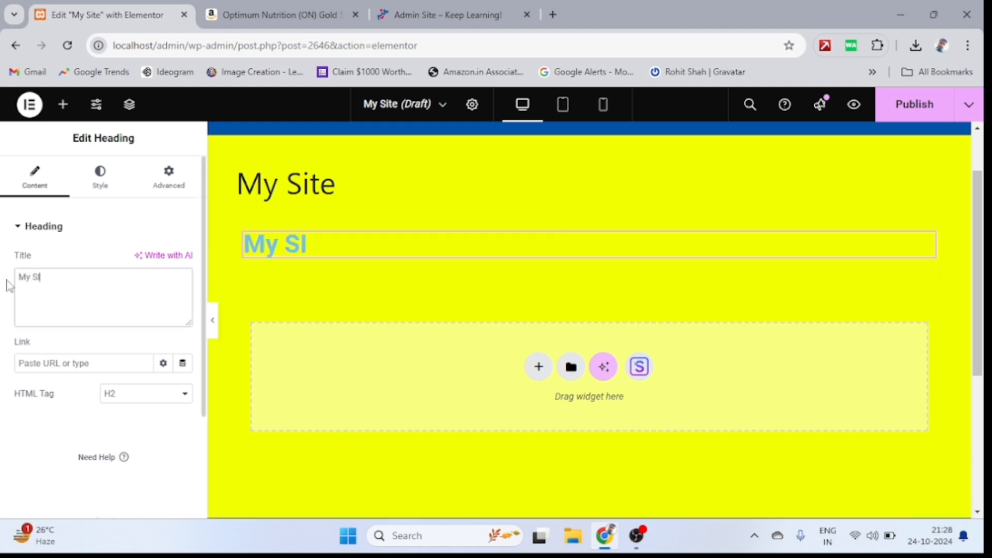
key(ctrl+a)
text(My St)
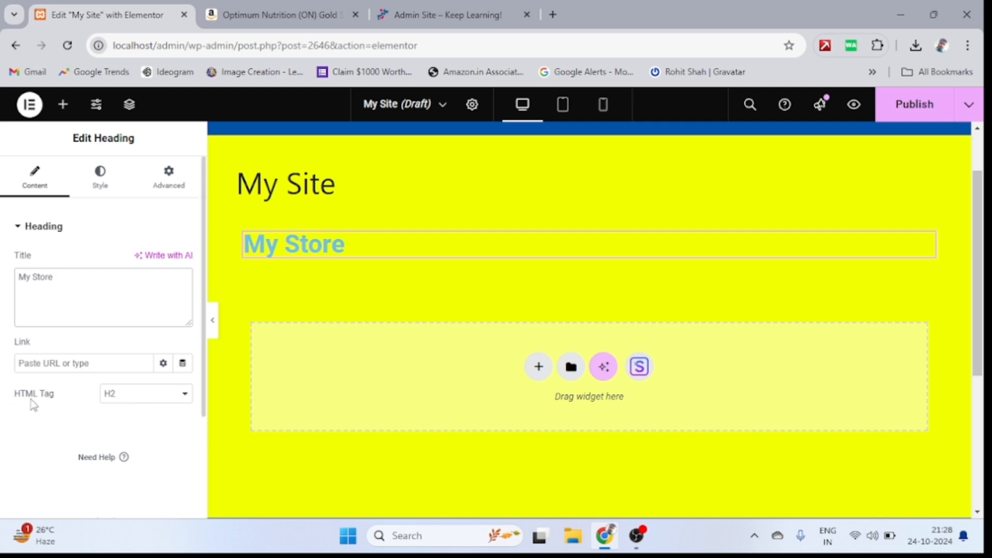
- Try the H3 HTML tag on the My Store heading and settle on H1
click(110, 399)
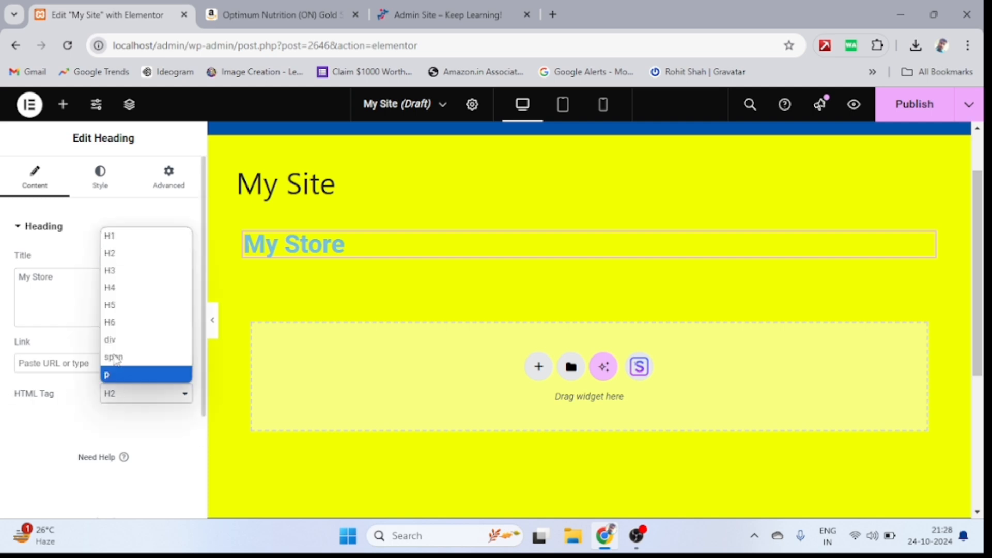
click(119, 273)
click(143, 393)
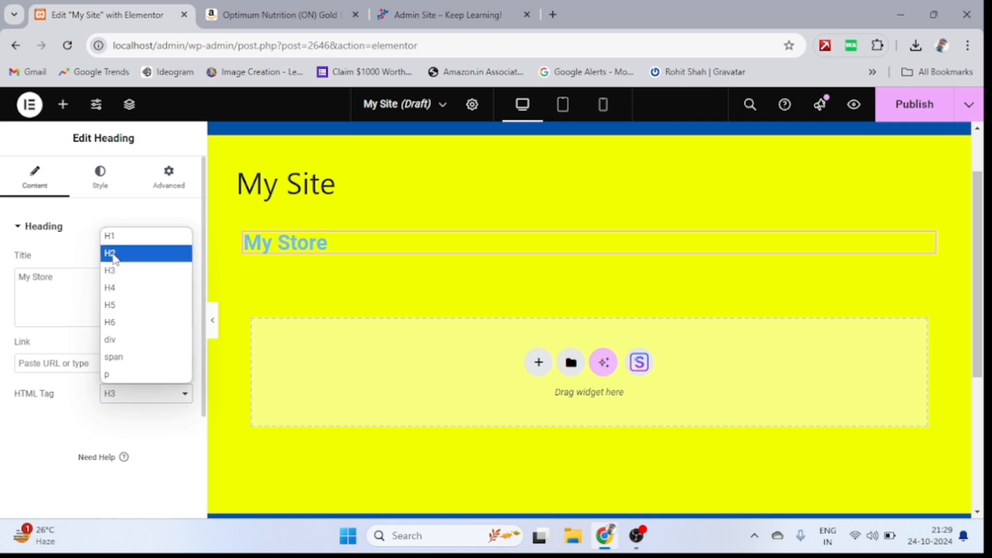
click(114, 234)
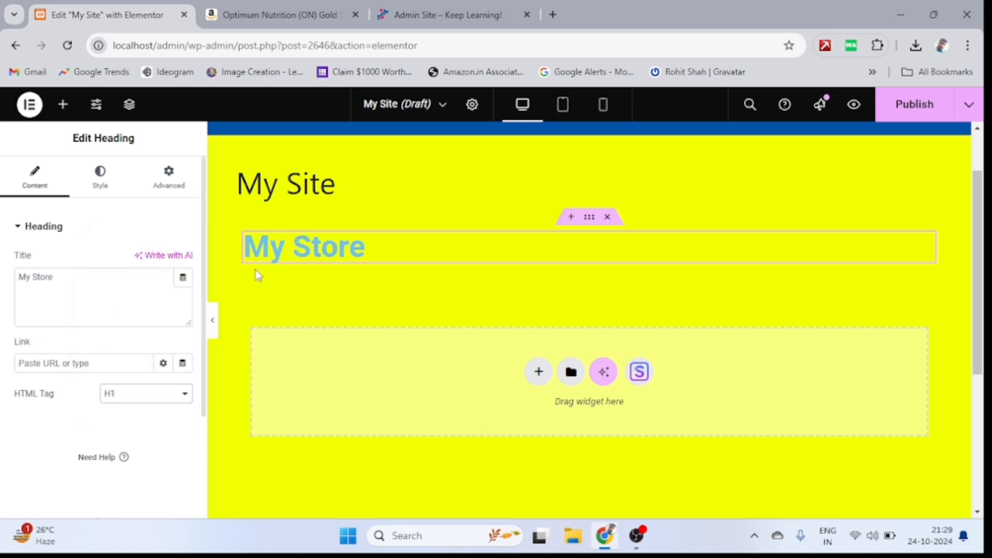
- Try center and right alignment on the My Store heading, ending with it centered
click(102, 189)
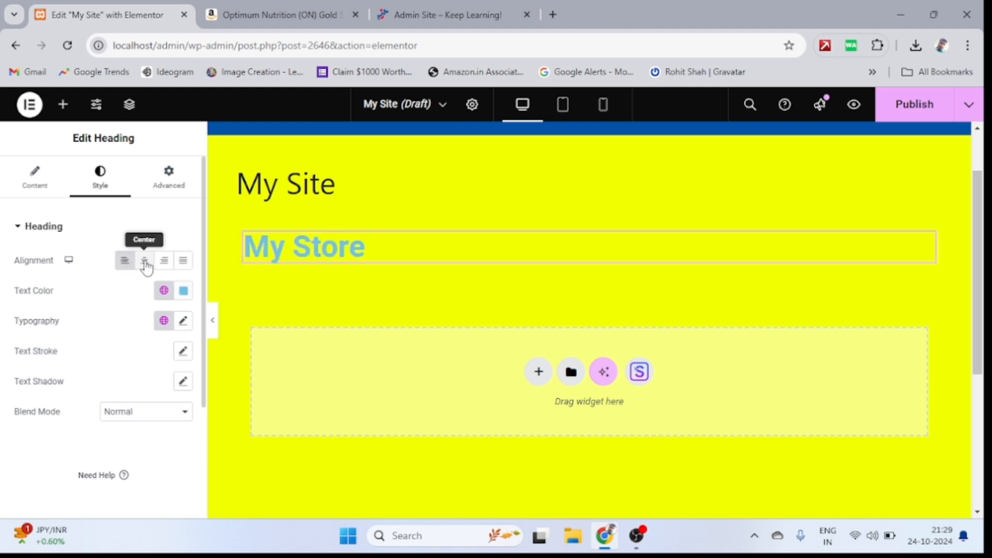
click(146, 263)
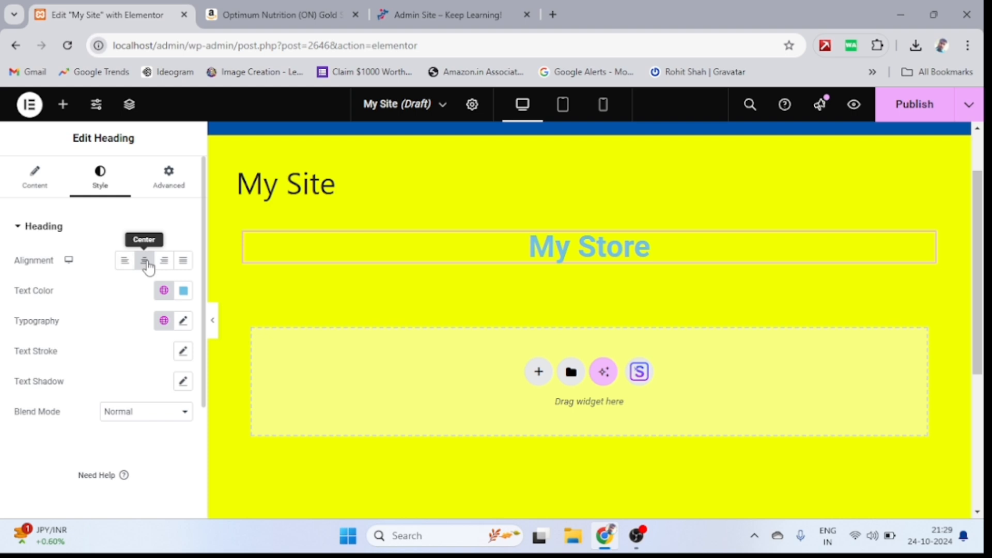
click(163, 265)
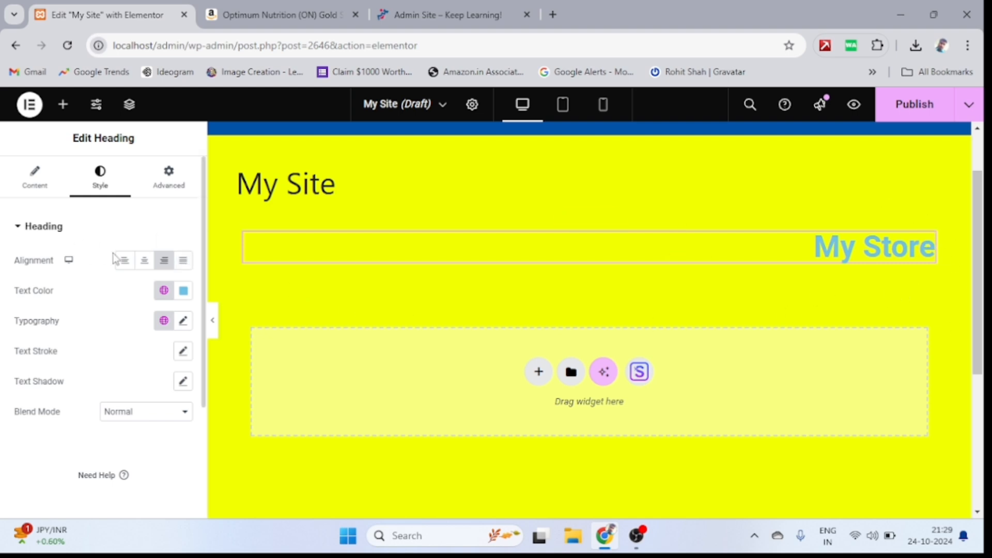
click(144, 259)
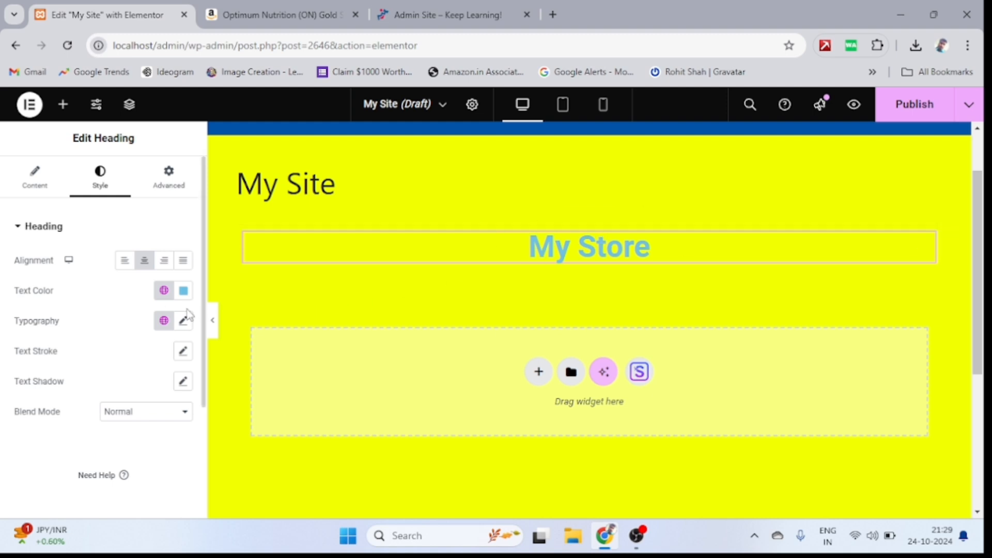
- Change the My Store heading's text color to a very dark blue, about #002B3D
click(183, 290)
drag(347, 287, 378, 309)
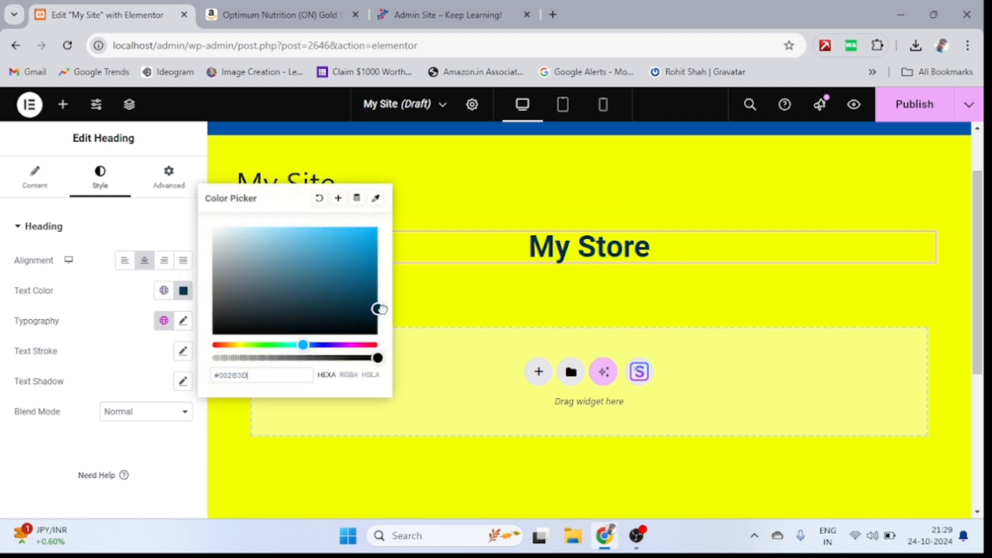
click(109, 295)
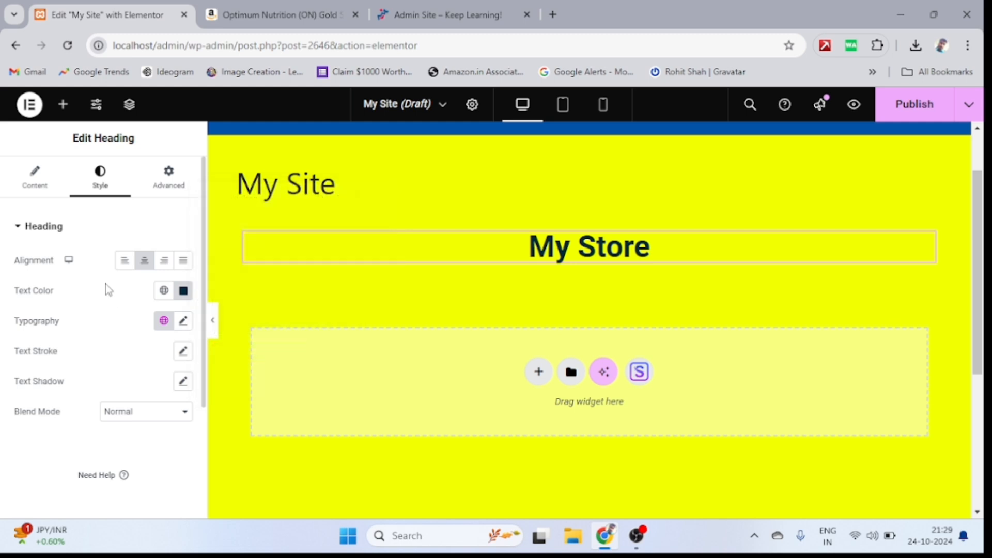
- Try the Metal font family in the heading's typography settings and settle on Metal Mania
drag(18, 323, 63, 328)
click(183, 322)
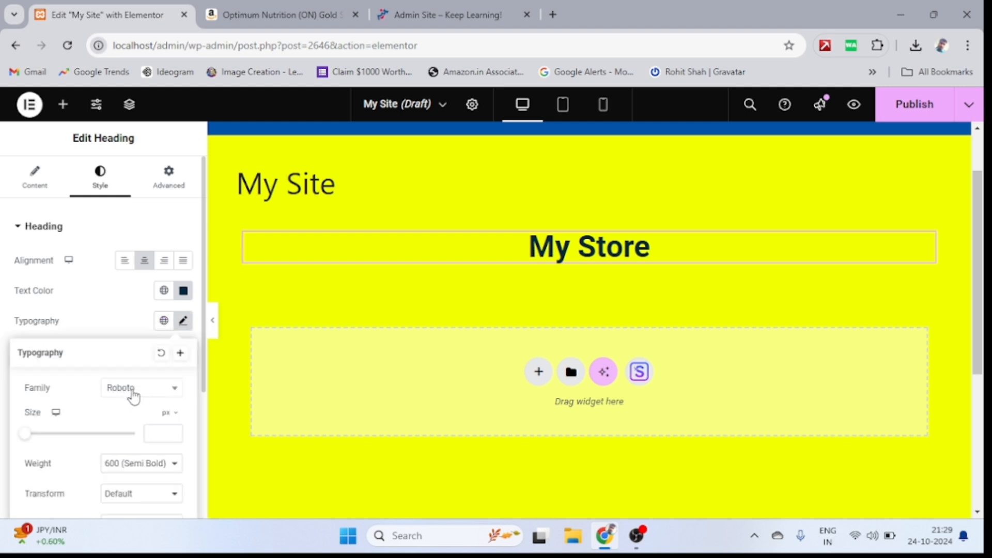
click(137, 385)
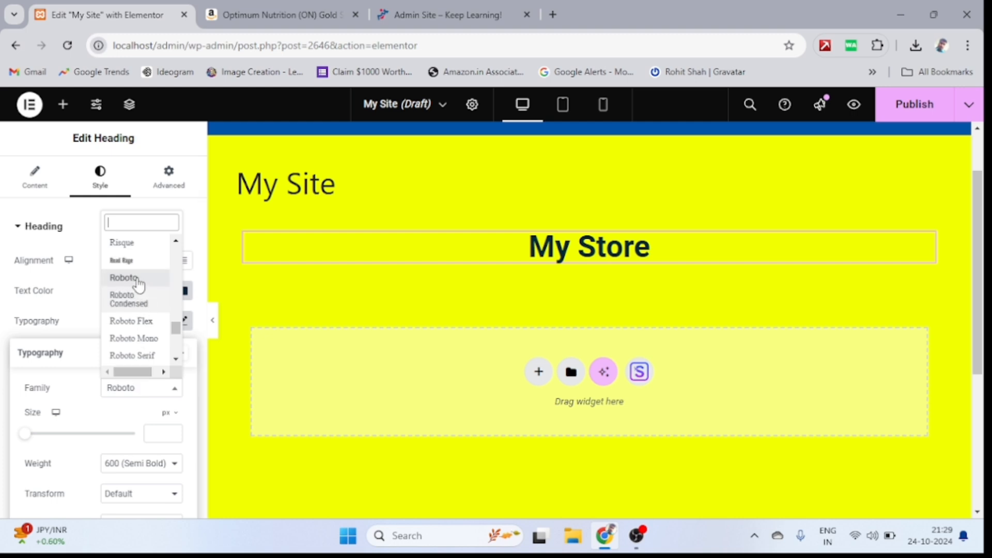
drag(176, 327, 173, 299)
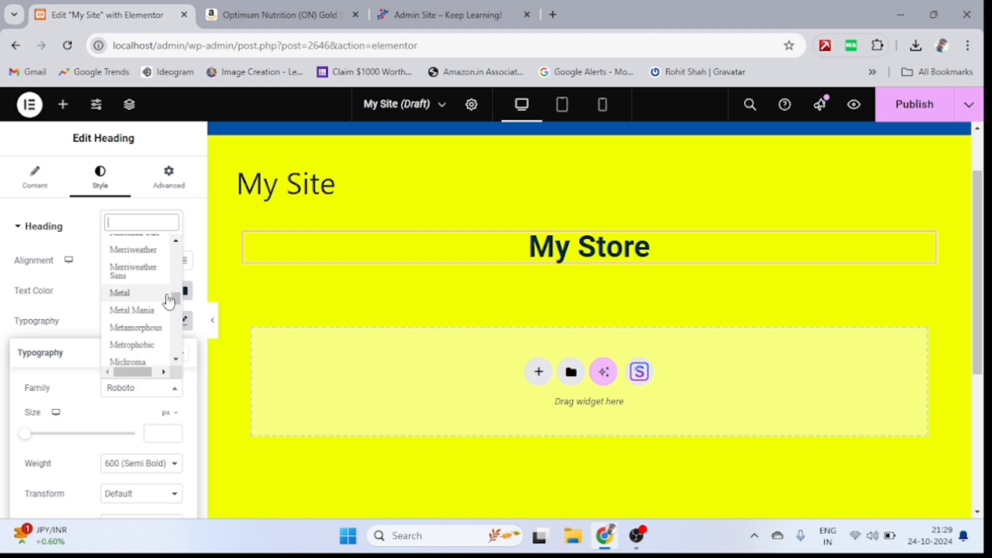
click(127, 294)
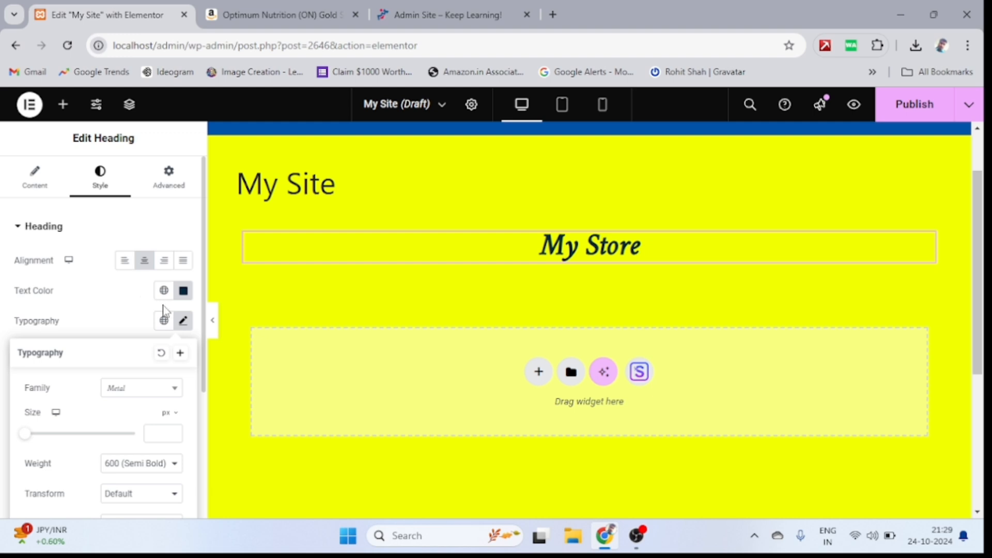
click(159, 392)
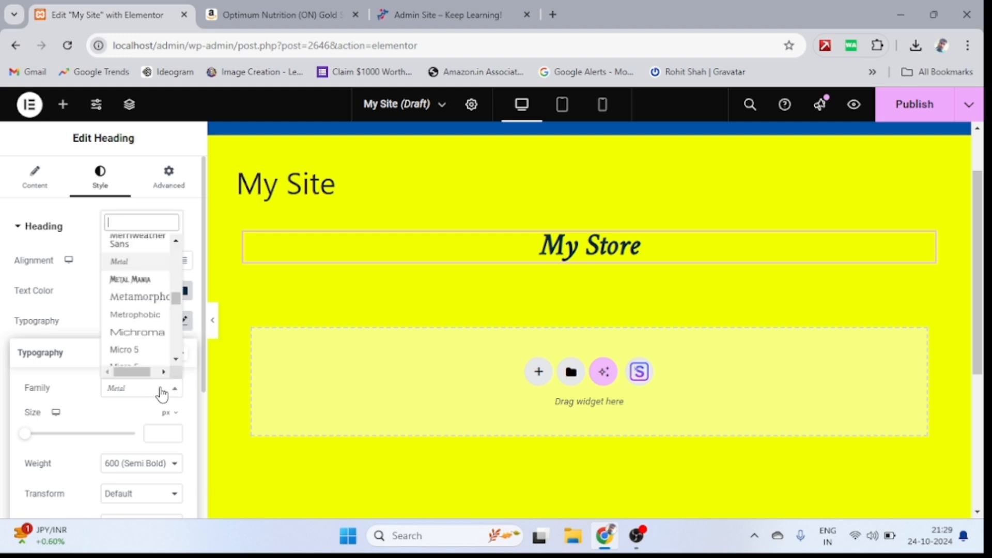
click(140, 284)
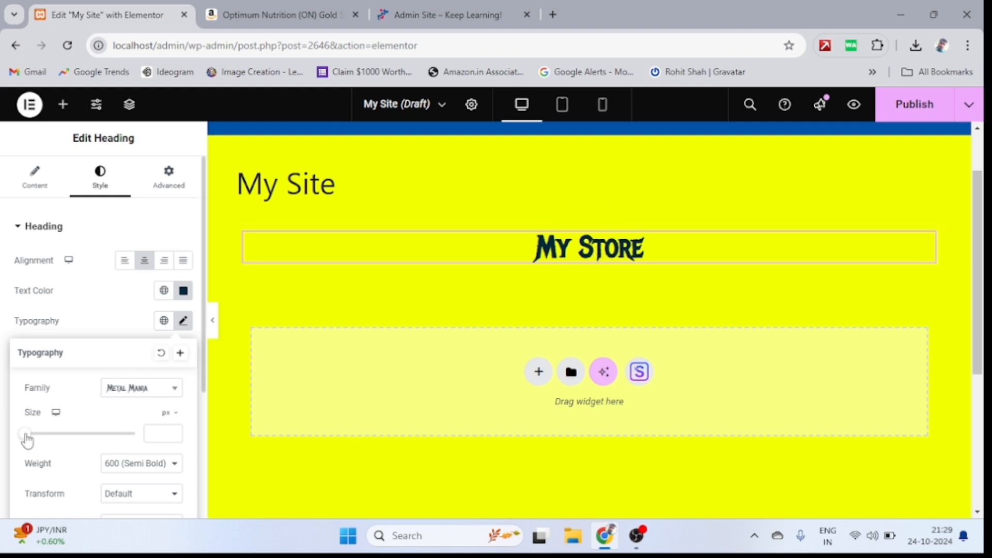
- Try font sizes of 67, 20 and 30 px on the My Store heading
drag(30, 437, 61, 439)
click(166, 428)
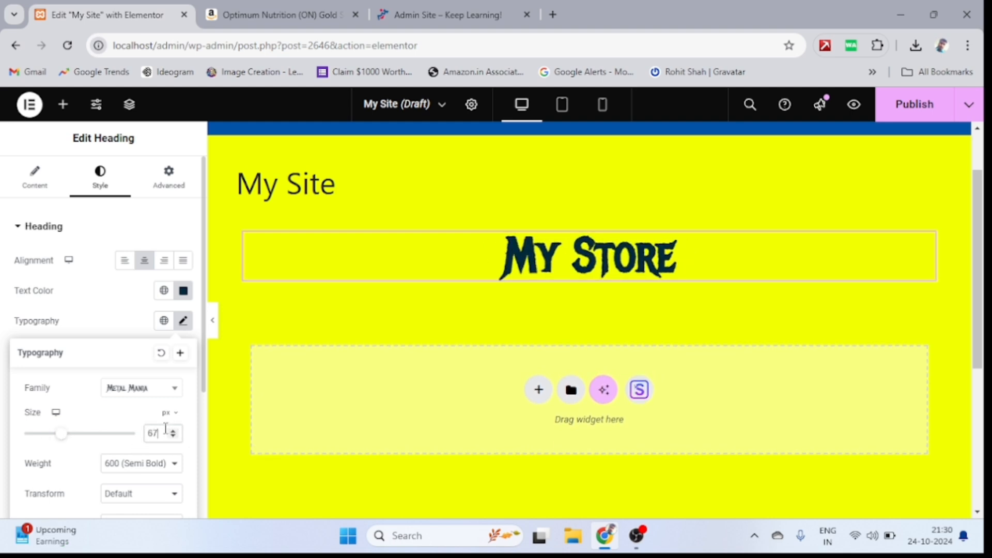
key(BackSpace)
key(BackSpace)
text(20)
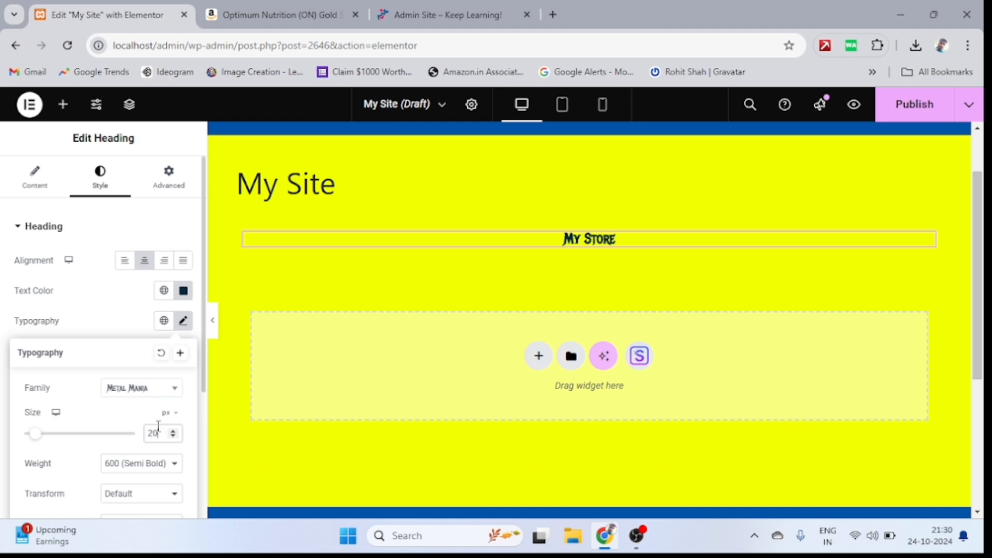
key(BackSpace)
key(BackSpace)
text(30)
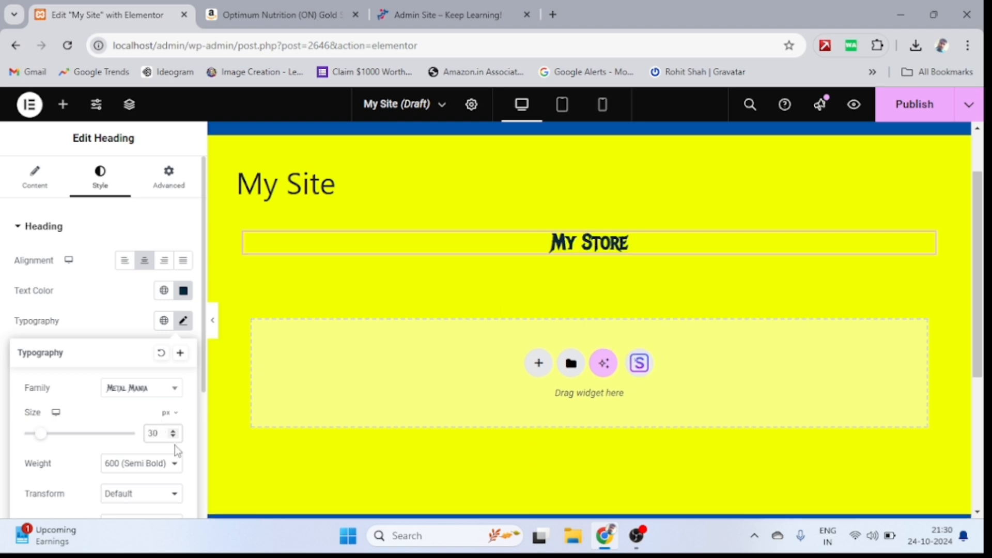
- Set the My Store heading's font size to 40 px
key(BackSpace)
key(BackSpace)
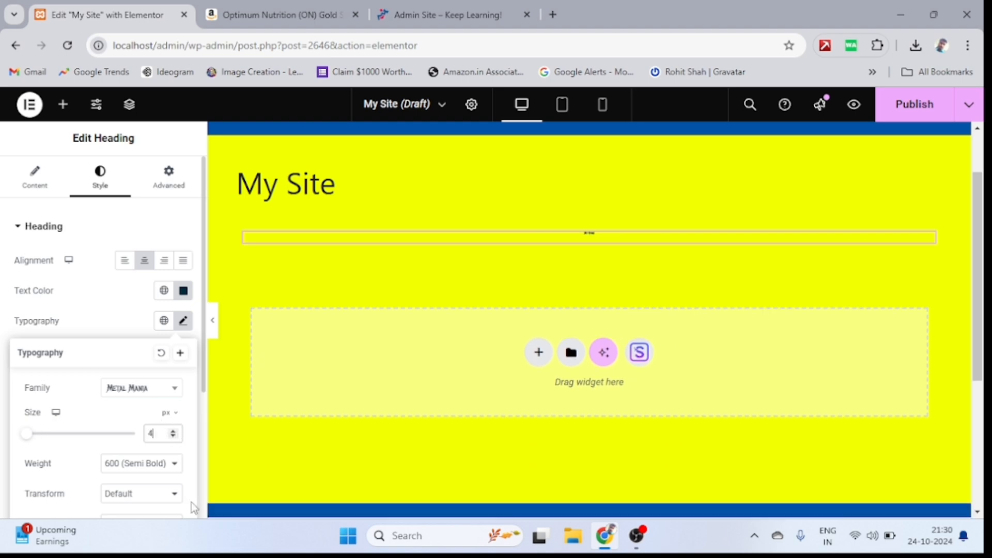
text(40)
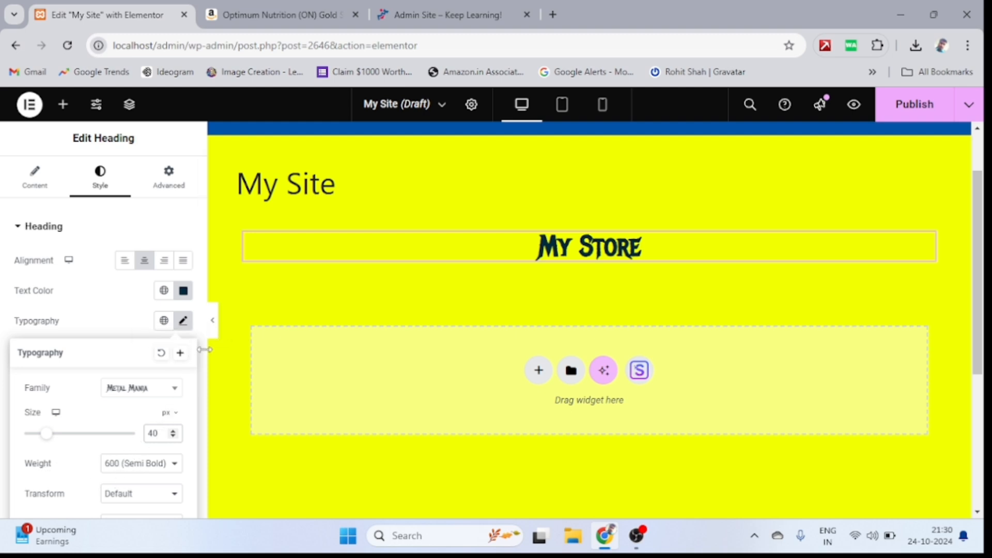
- Try the 400 (Normal) and 100 (Thin) font weights on the heading, ending with 800 (Extra Bold)
drag(204, 338, 202, 374)
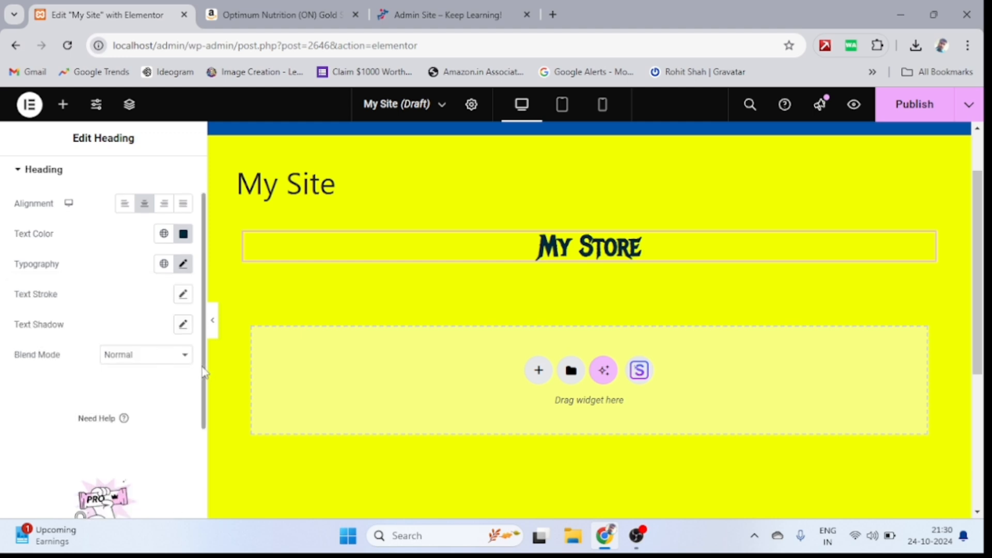
scroll(197, 352, up, 2)
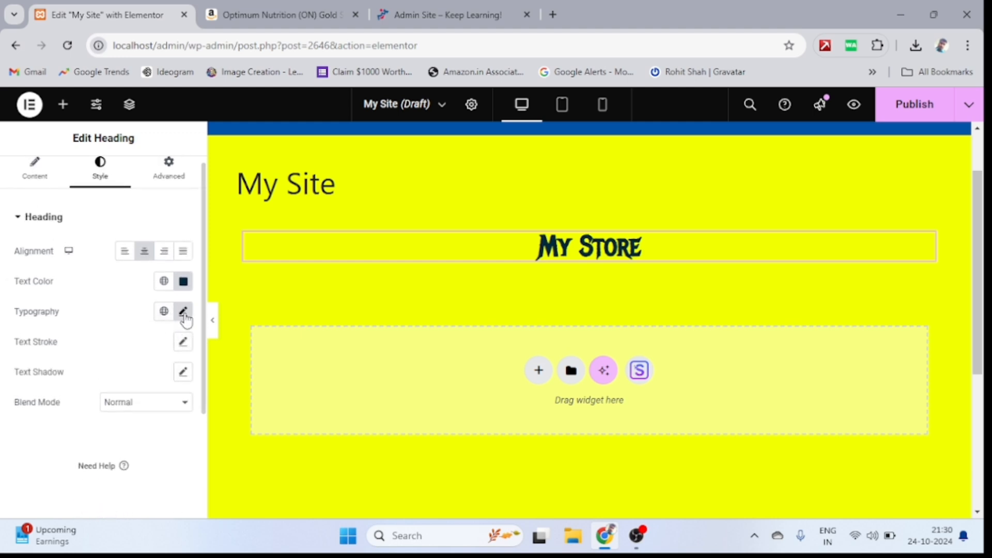
click(184, 312)
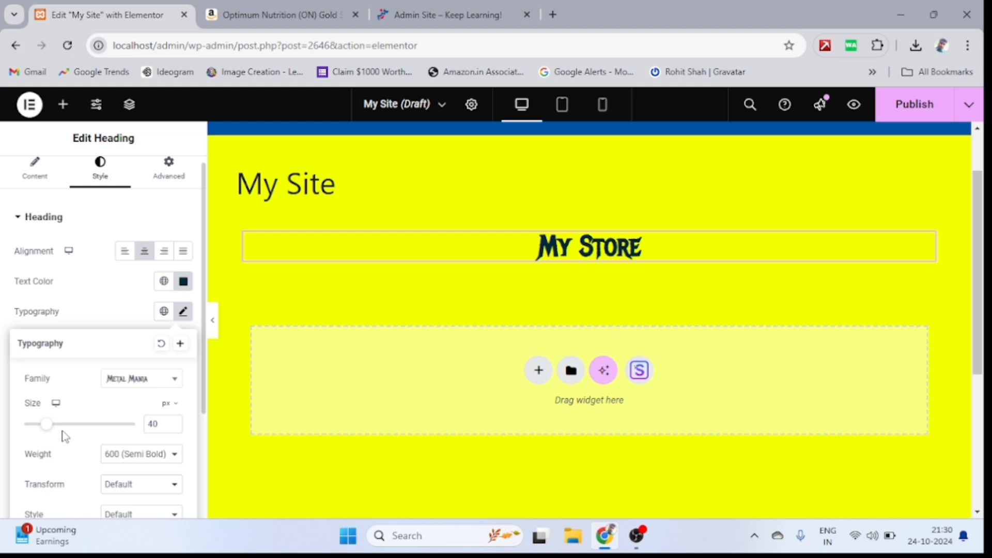
scroll(64, 436, down, 2)
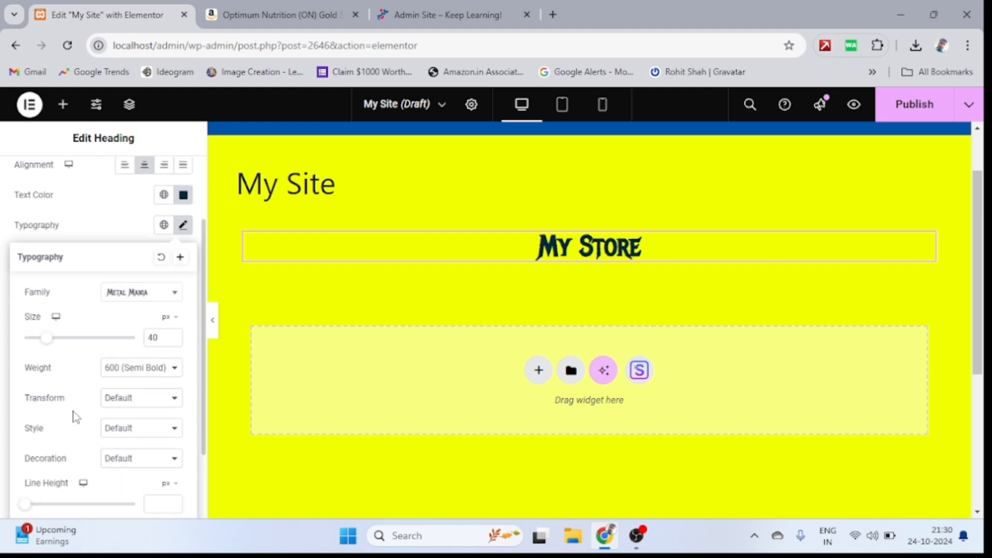
click(124, 369)
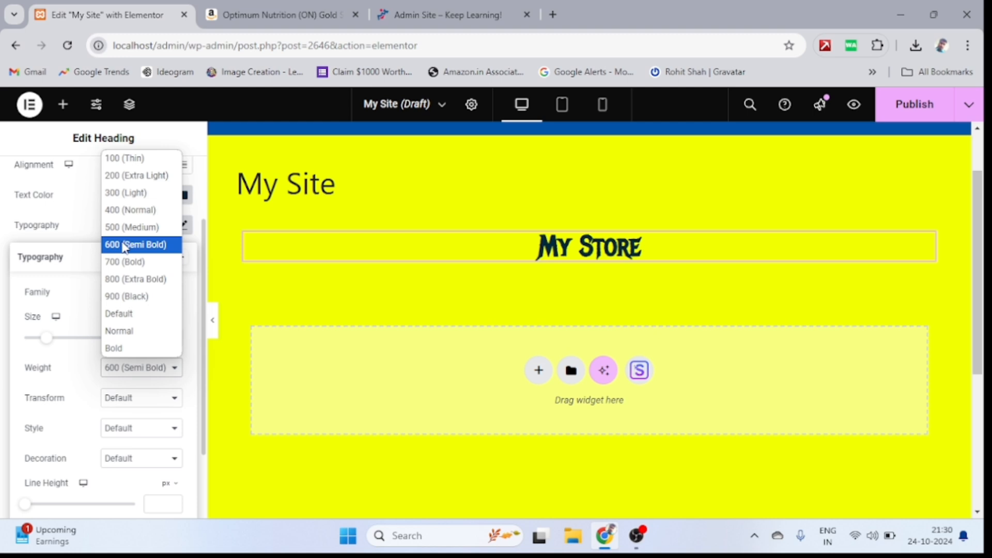
click(133, 210)
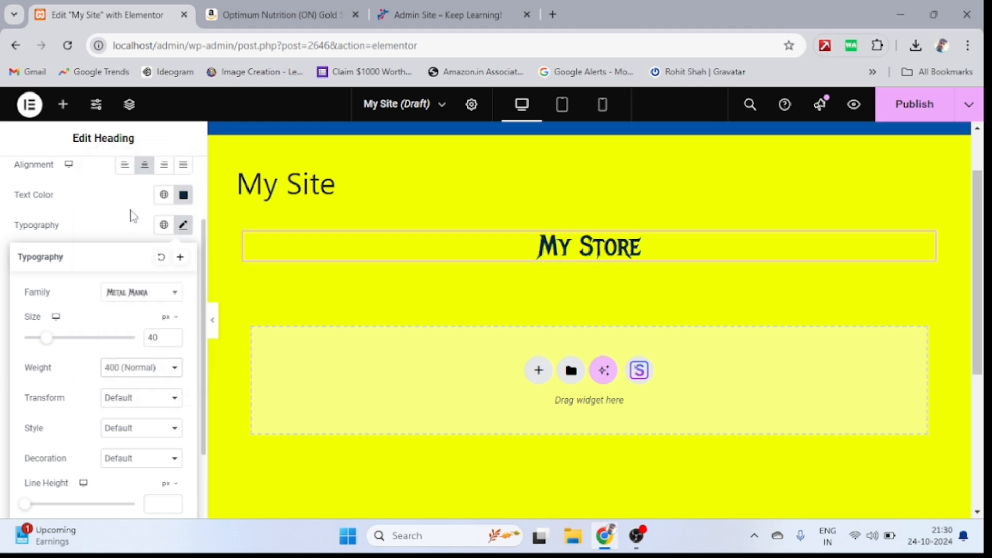
click(122, 369)
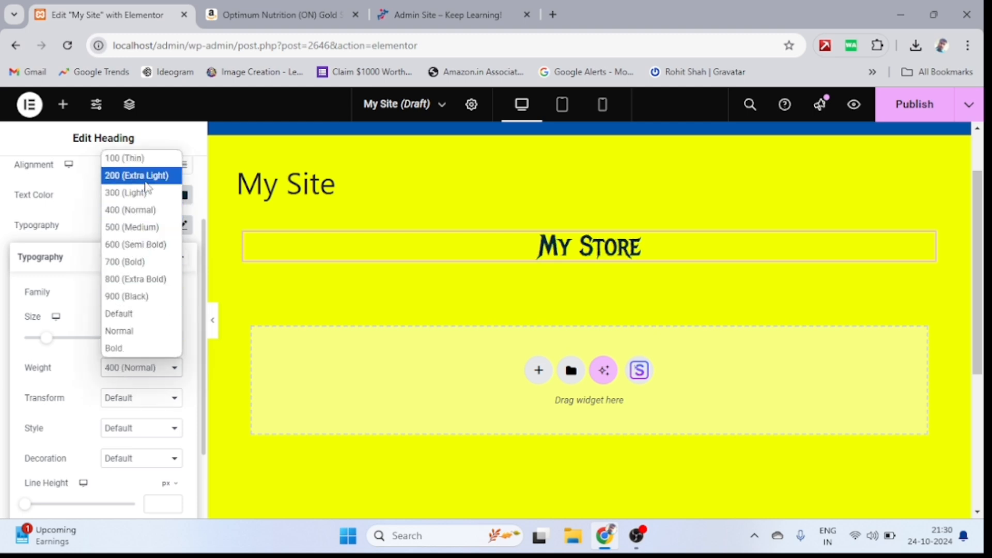
click(141, 160)
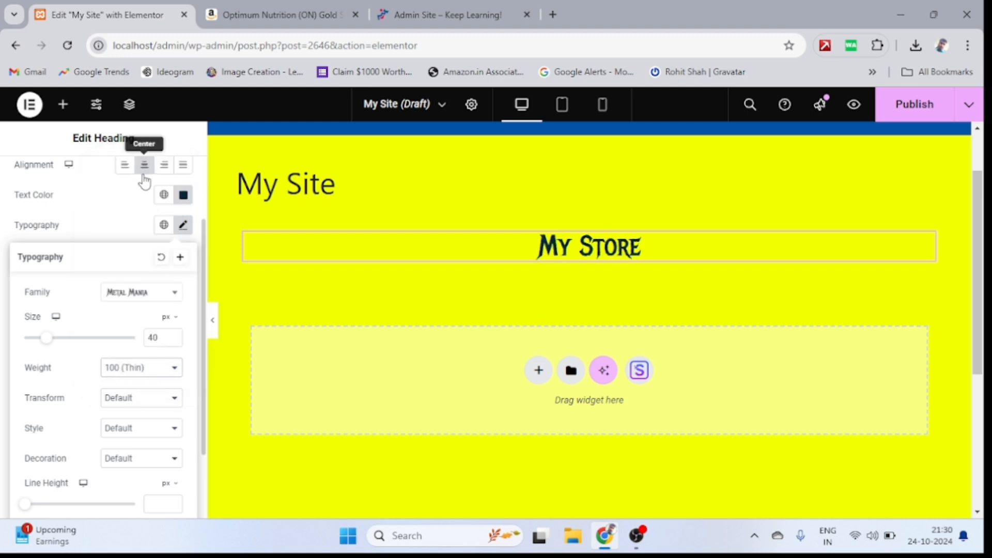
click(139, 368)
click(135, 279)
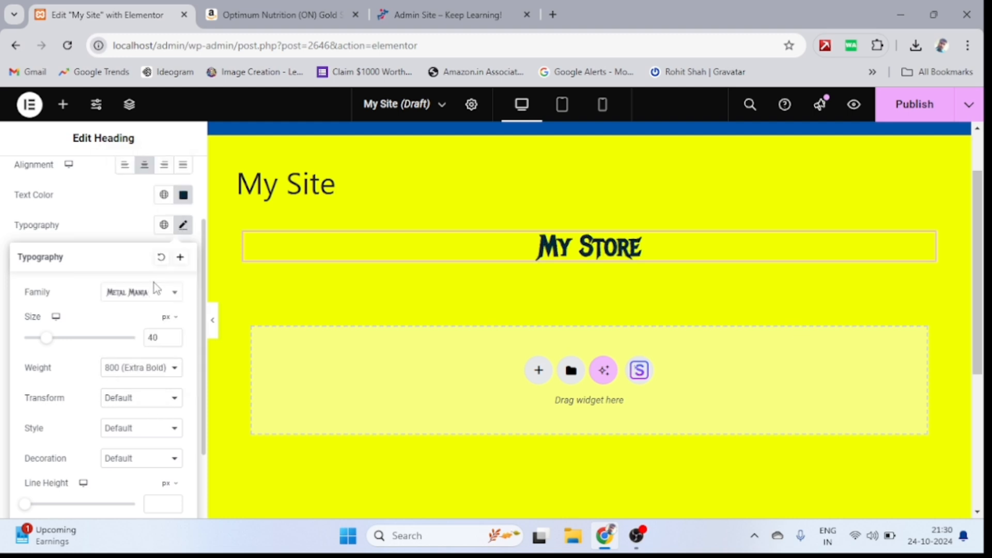
- Try the Uppercase transform on the heading, settle on Lowercase, and set the font style to Italic
click(136, 406)
click(136, 436)
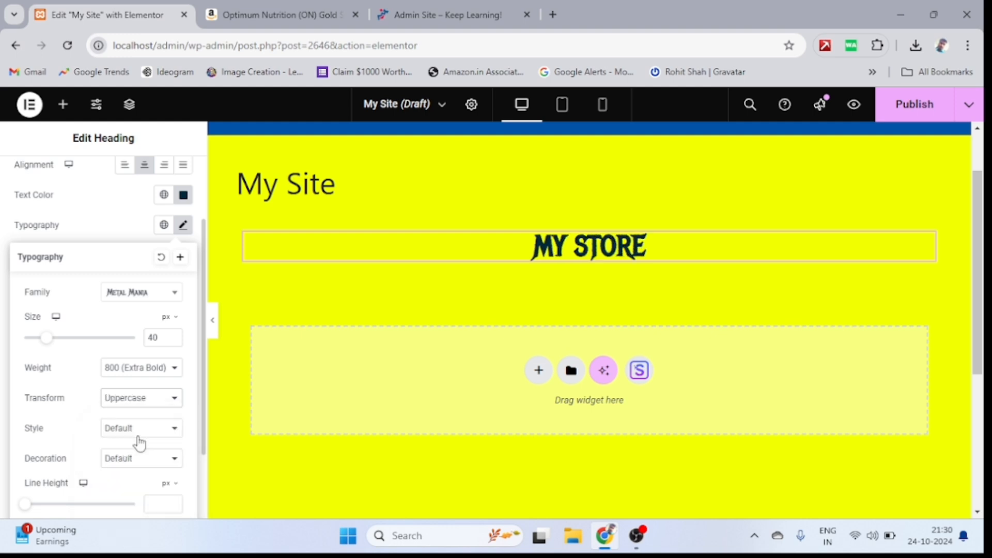
click(138, 372)
click(133, 404)
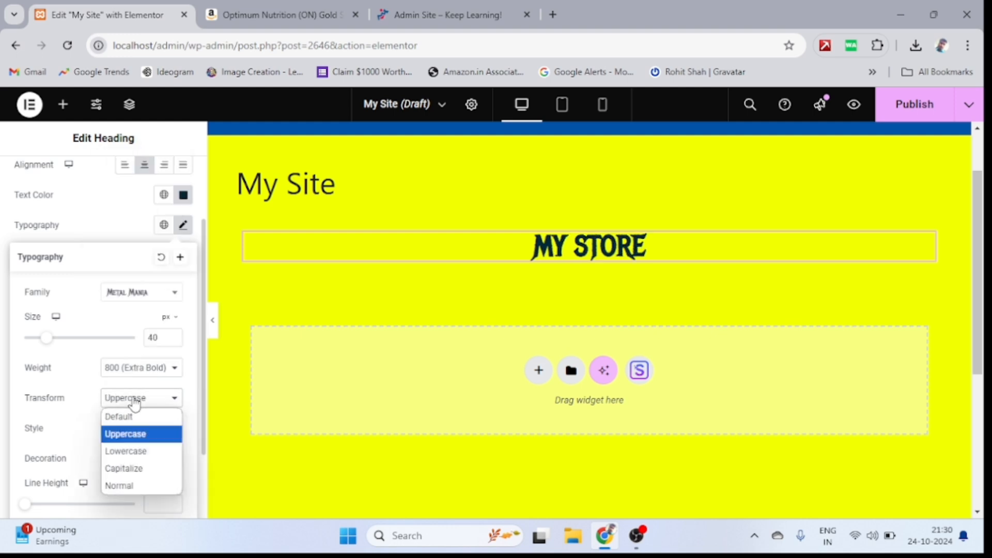
click(128, 452)
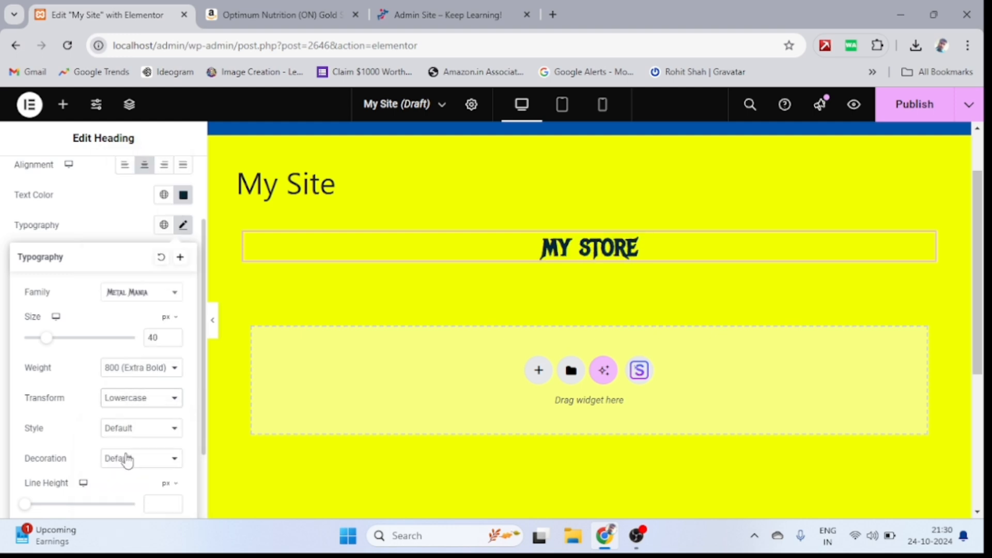
click(137, 430)
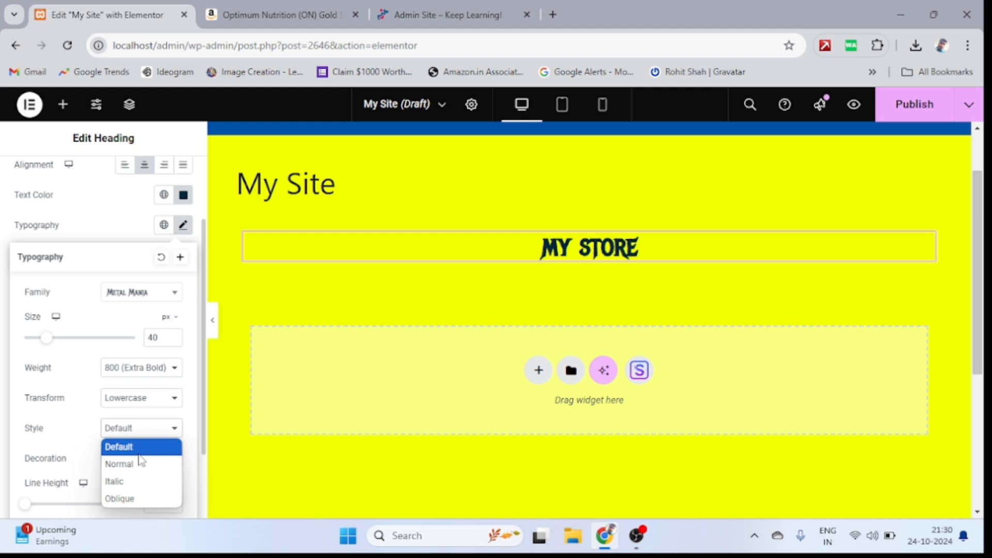
click(129, 482)
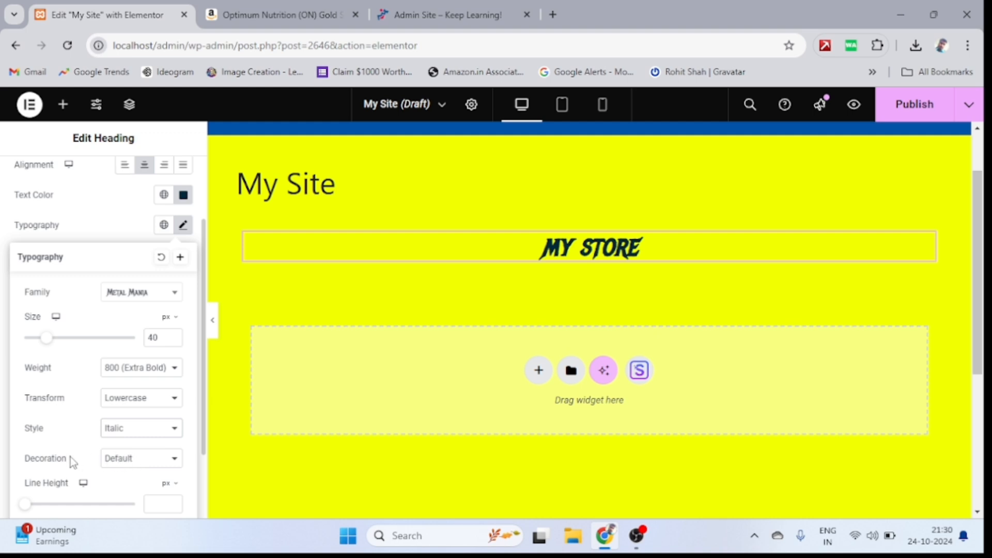
- Try the Underline and Overline decorations on the My Store heading, ending with None
click(103, 459)
click(134, 395)
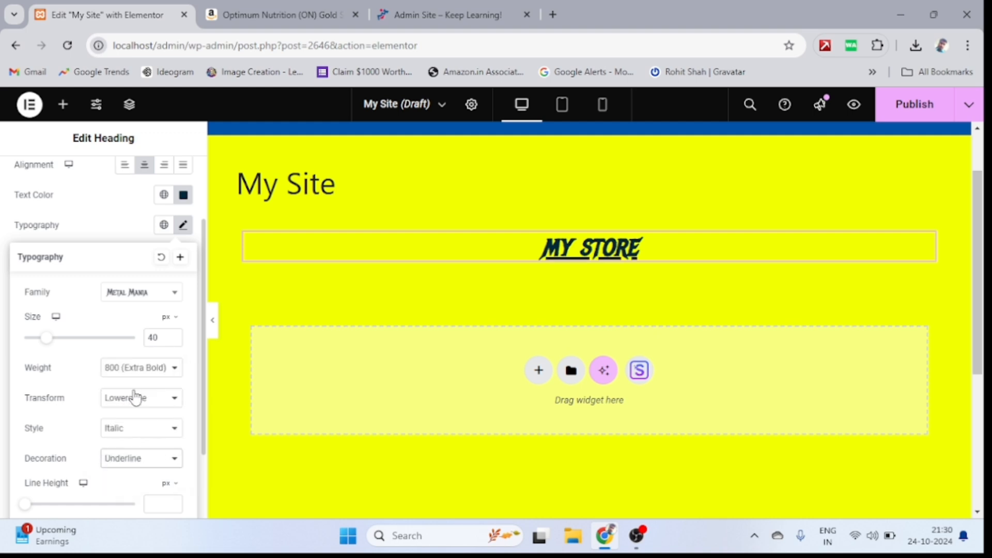
click(129, 465)
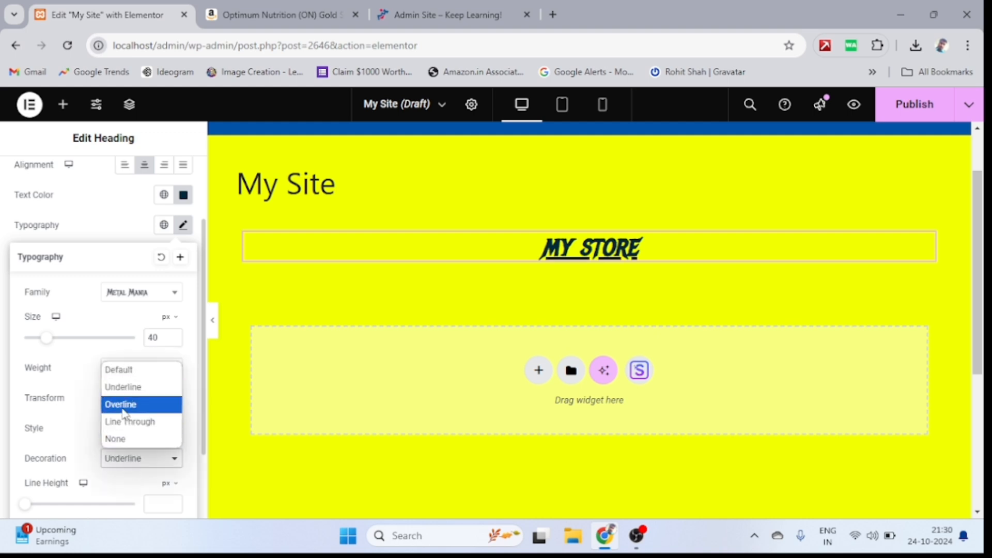
click(122, 408)
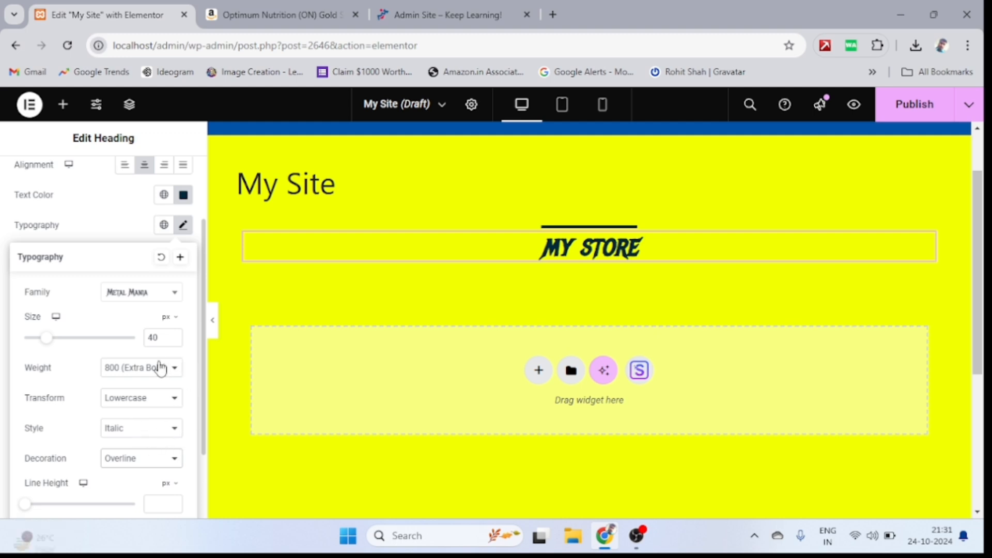
key(Down)
key(Down)
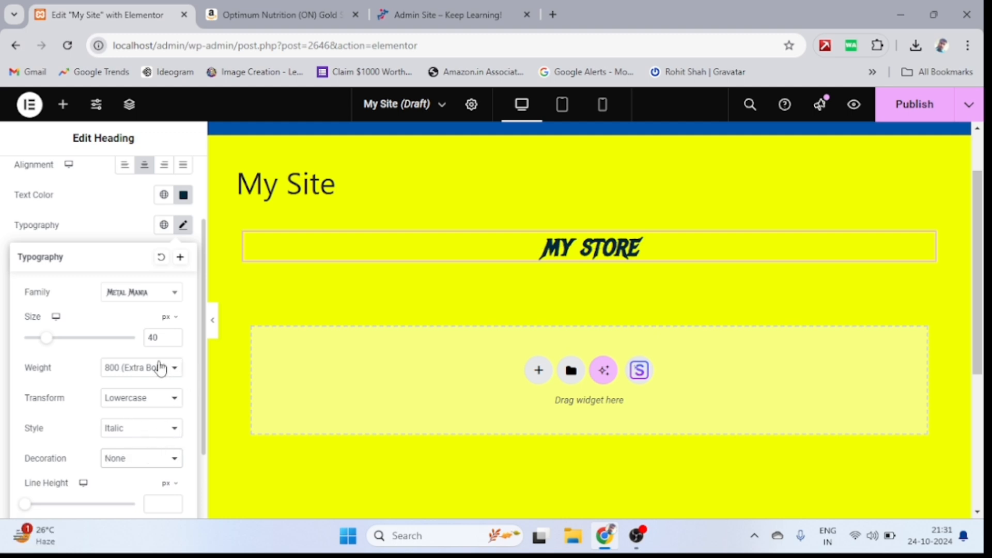
- Set the heading's line height to 15 px, letter spacing to 3.8 px and word spacing to 2 px
mouse_move(26, 506)
mouse_down()
mouse_move(53, 504)
mouse_move(40, 504)
mouse_up()
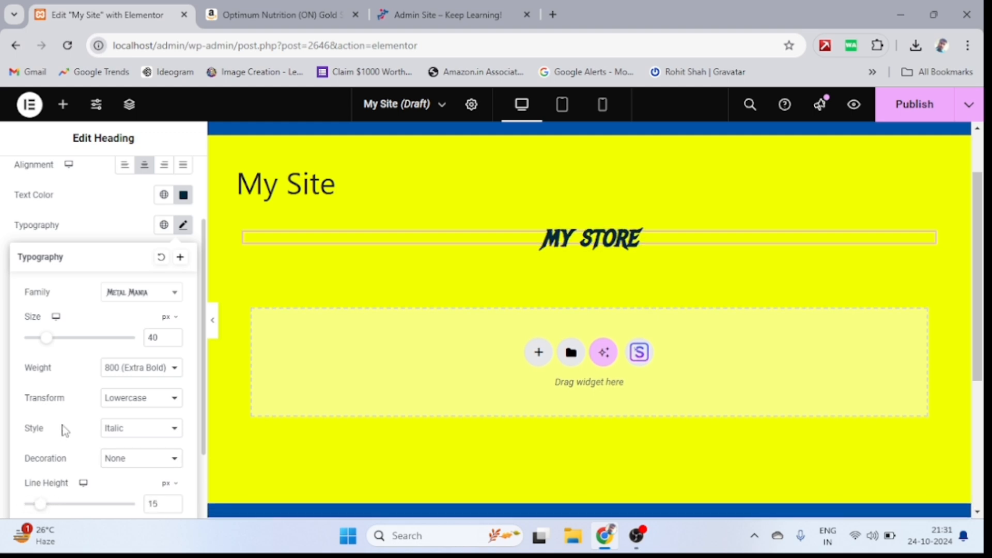
scroll(54, 417, down, 2)
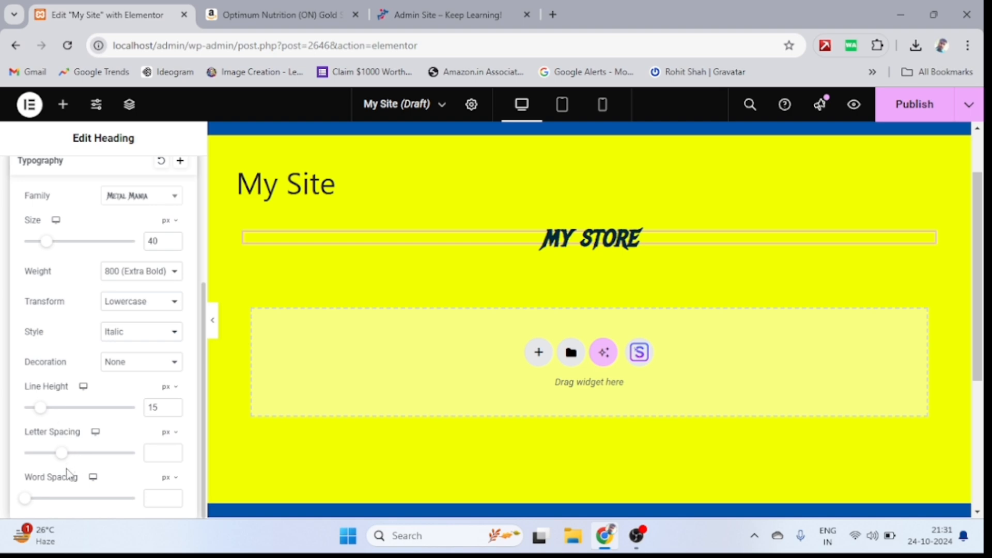
drag(62, 454, 89, 459)
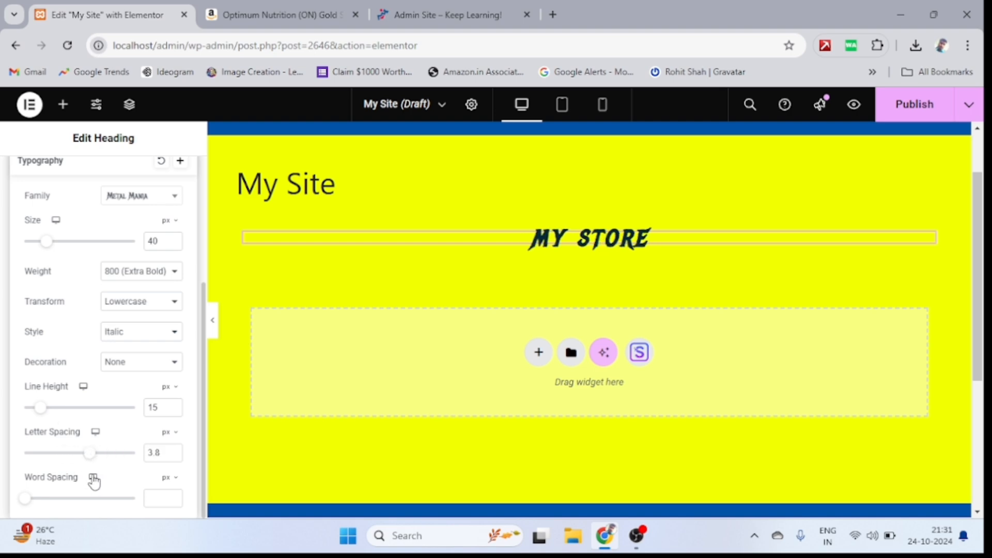
mouse_move(25, 500)
mouse_down()
mouse_move(75, 506)
mouse_move(29, 499)
mouse_up()
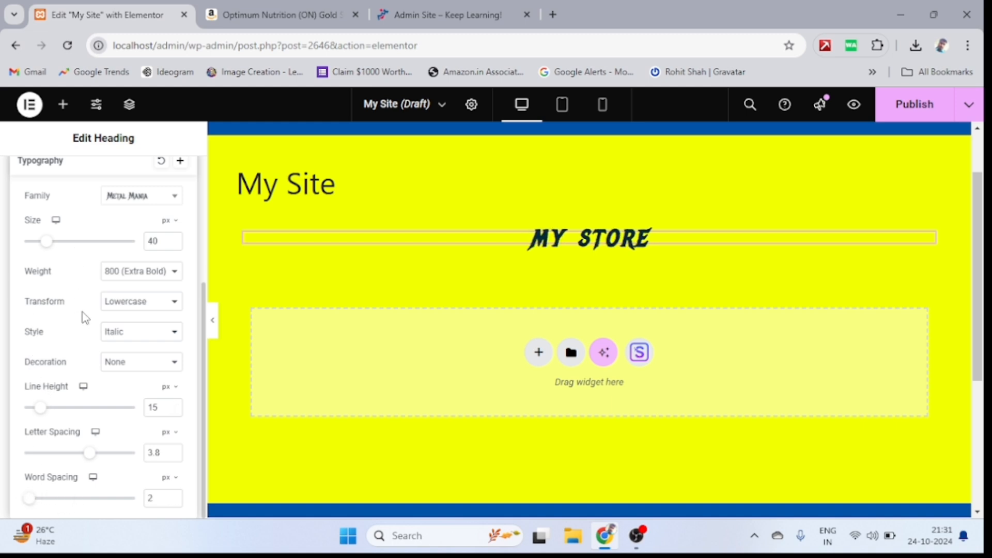
click(557, 237)
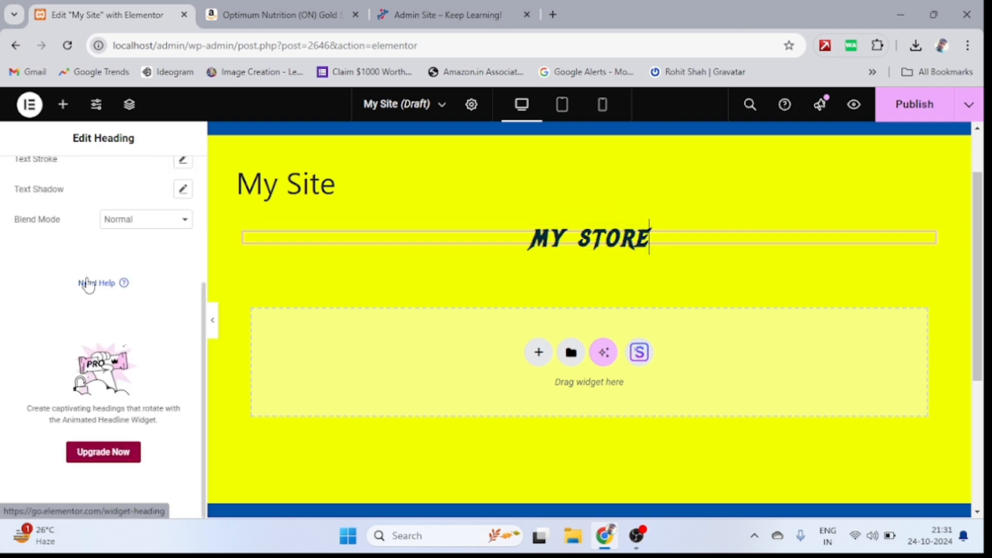
- Add a 3 px text stroke to the My Store heading in red, about #F80101
scroll(59, 339, up, 3)
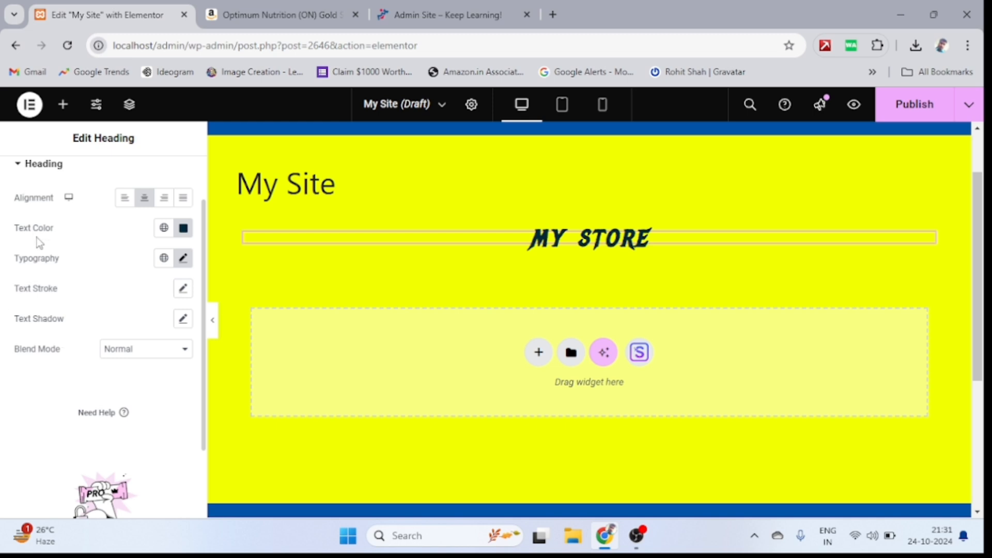
click(183, 289)
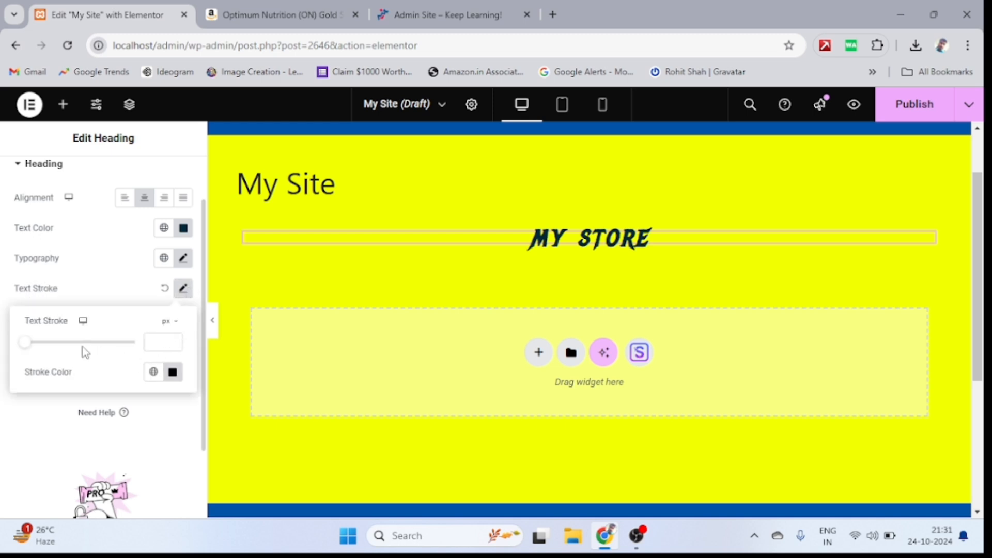
drag(25, 345, 58, 344)
click(173, 374)
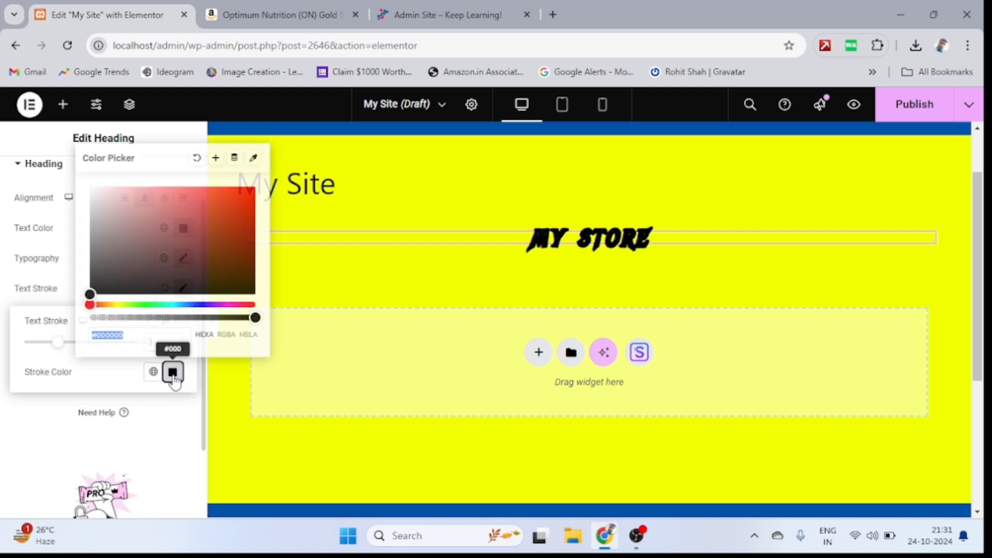
mouse_move(192, 232)
mouse_down()
mouse_move(68, 184)
mouse_move(215, 218)
mouse_move(188, 216)
mouse_move(255, 189)
mouse_up()
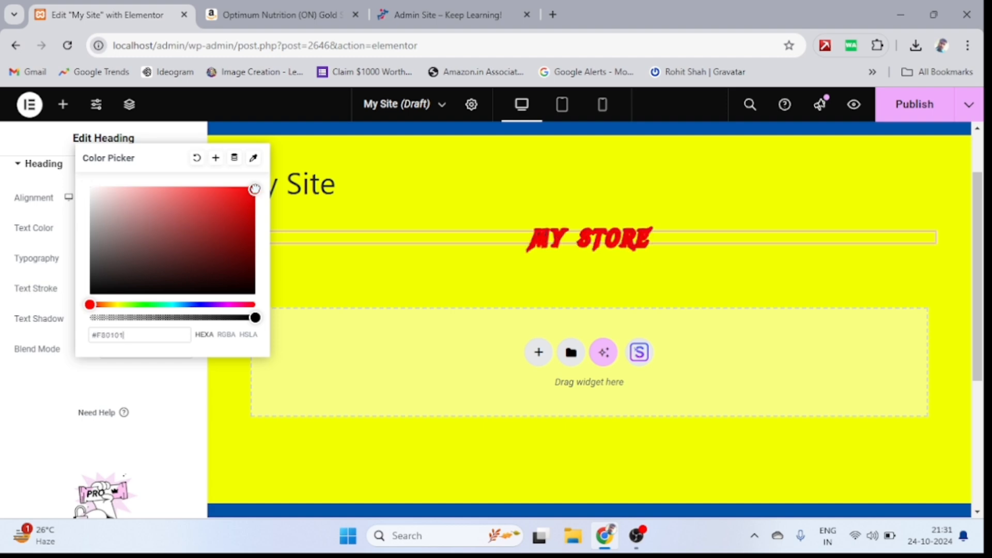
click(107, 360)
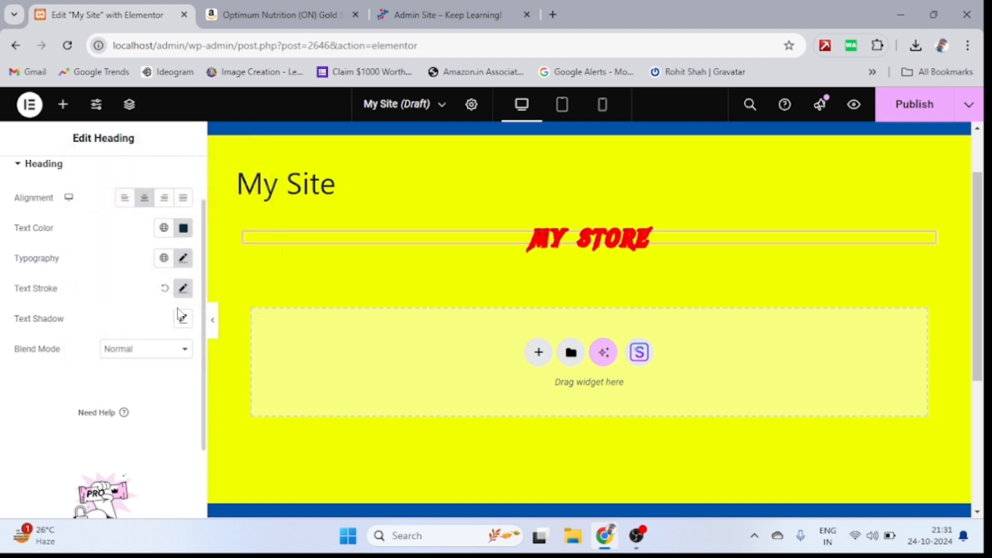
- Try text stroke widths of 1 and 8 px on the heading, ending with 0 px
click(183, 288)
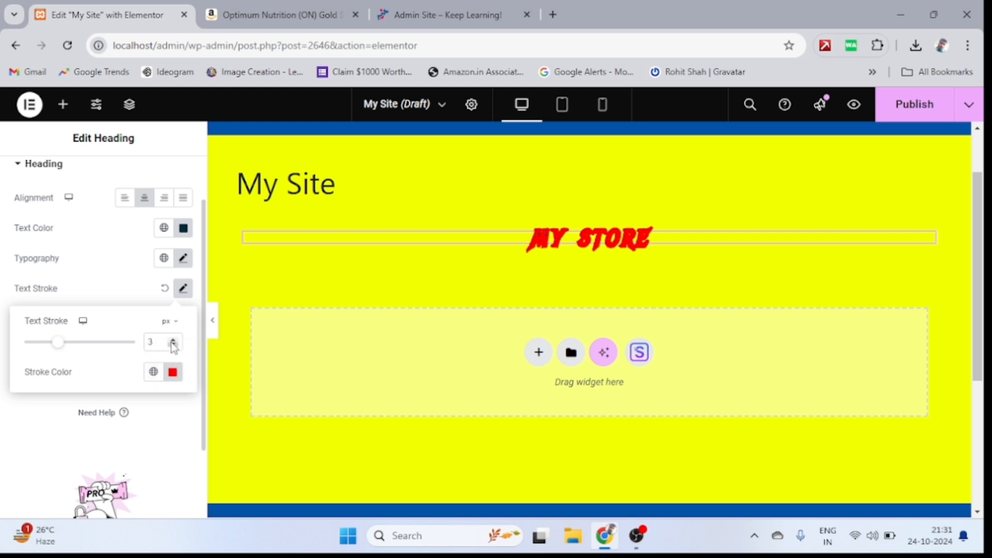
key(Down)
key(Down)
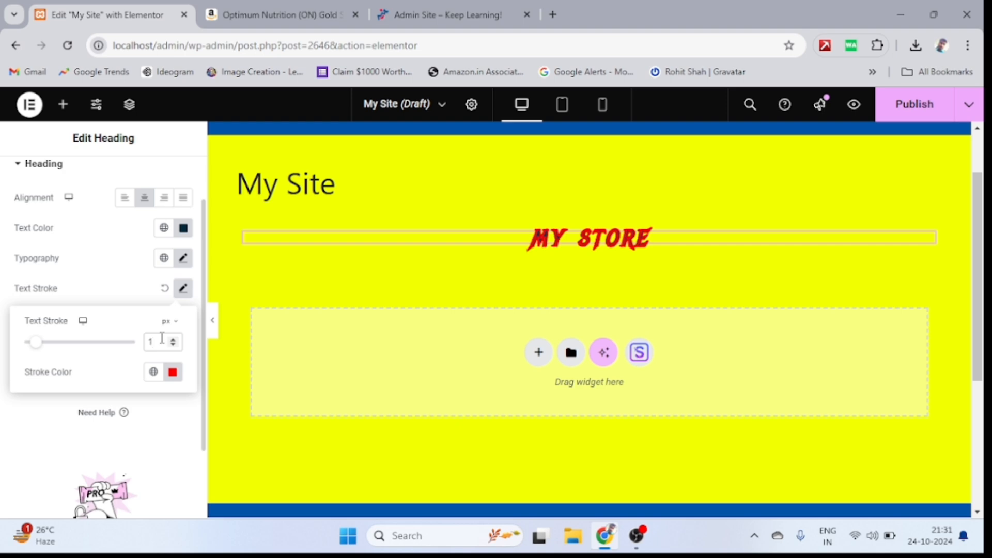
key(Up)
key(Up)
key(Up)
key(Up)
key(Up)
key(Up)
key(Up)
key(Up)
key(Up)
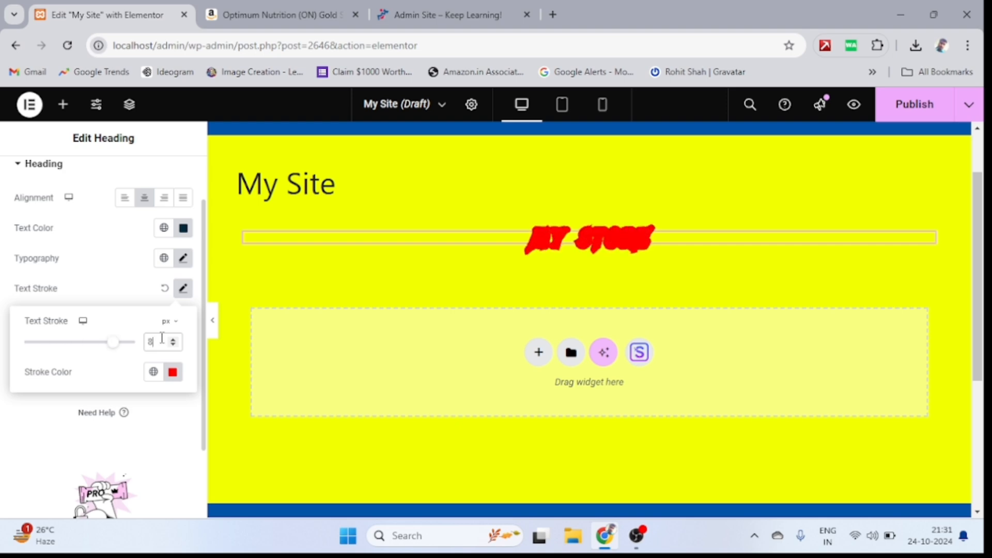
key(Down)
key(Down)
key(Down)
key(Down)
key(Down)
key(Down)
key(Down)
key(Down)
key(Down)
key(Down)
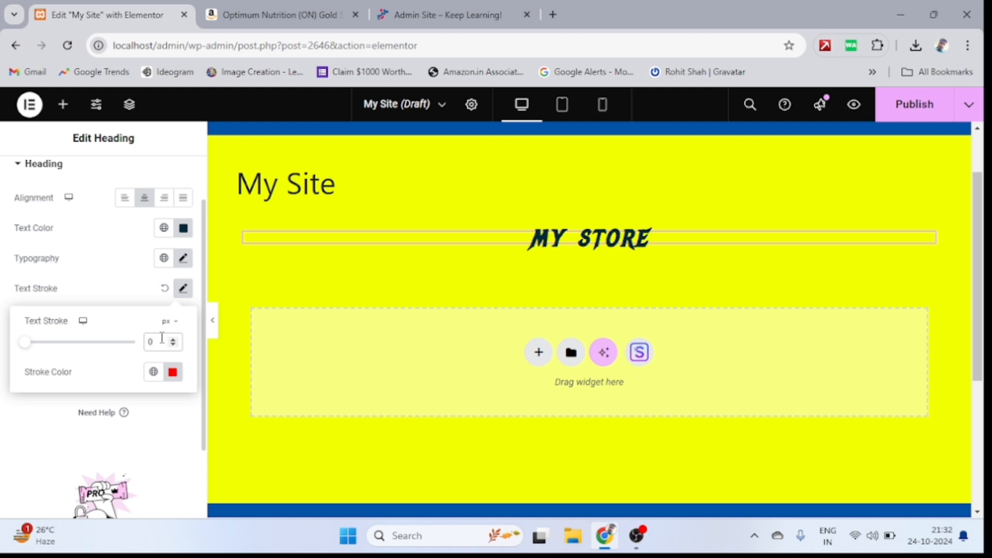
click(67, 408)
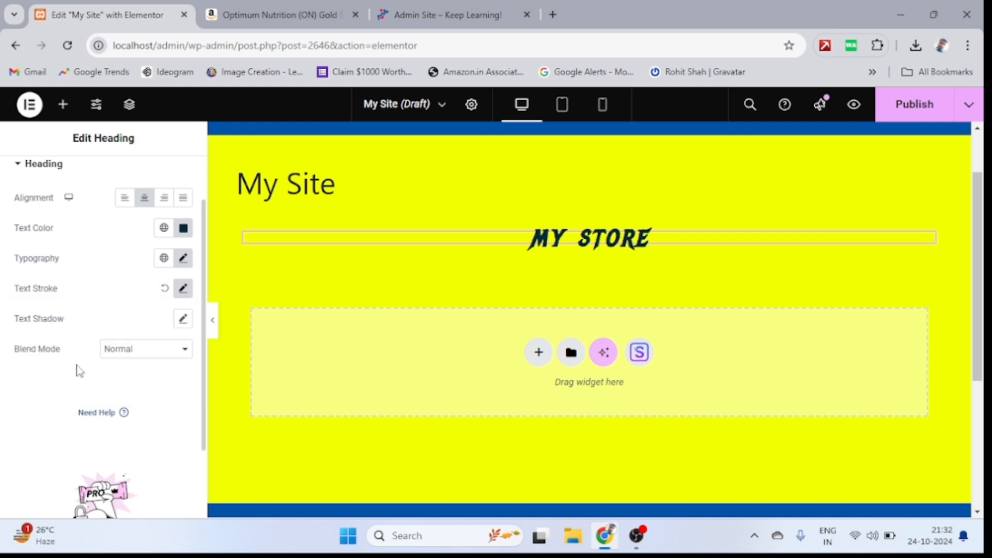
- Add a text shadow to the heading with a blur of 67 and the near-opaque white rgba(255, 255, 255, 0.99)
click(183, 320)
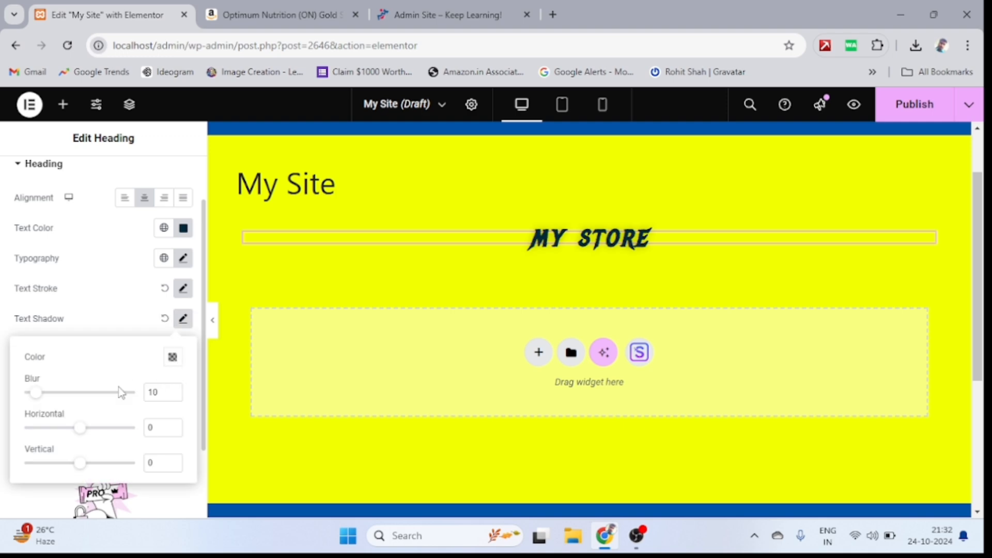
drag(40, 399, 98, 399)
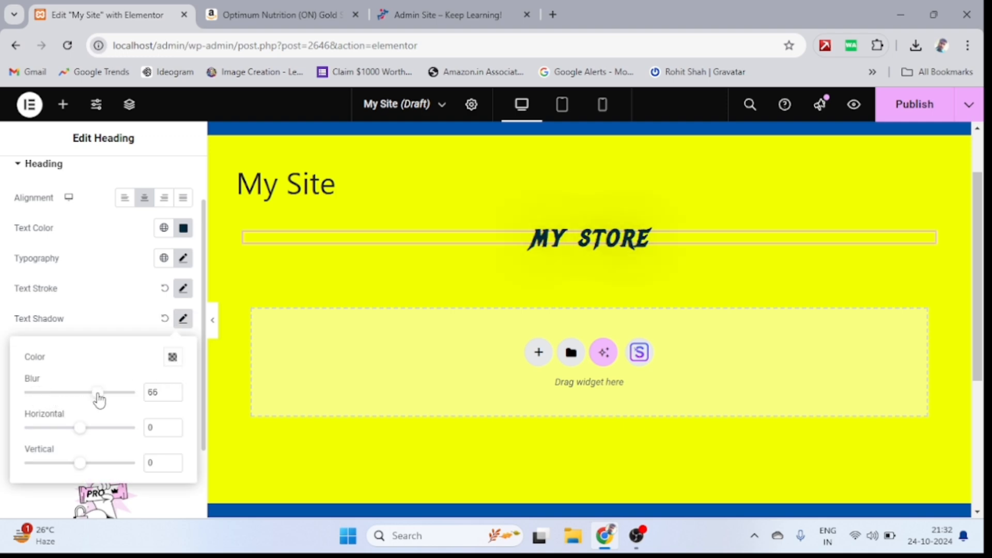
click(173, 357)
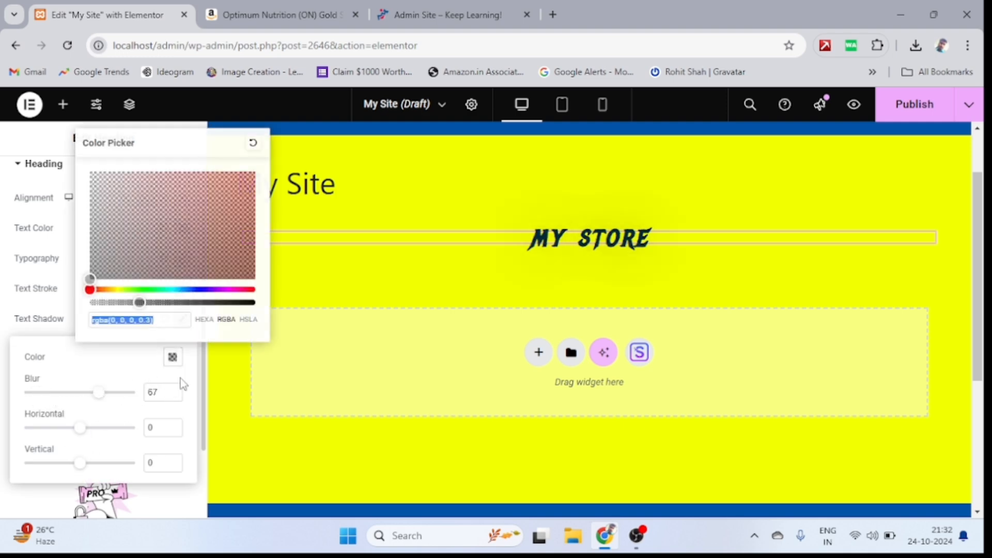
drag(148, 302, 253, 302)
drag(94, 180, 85, 155)
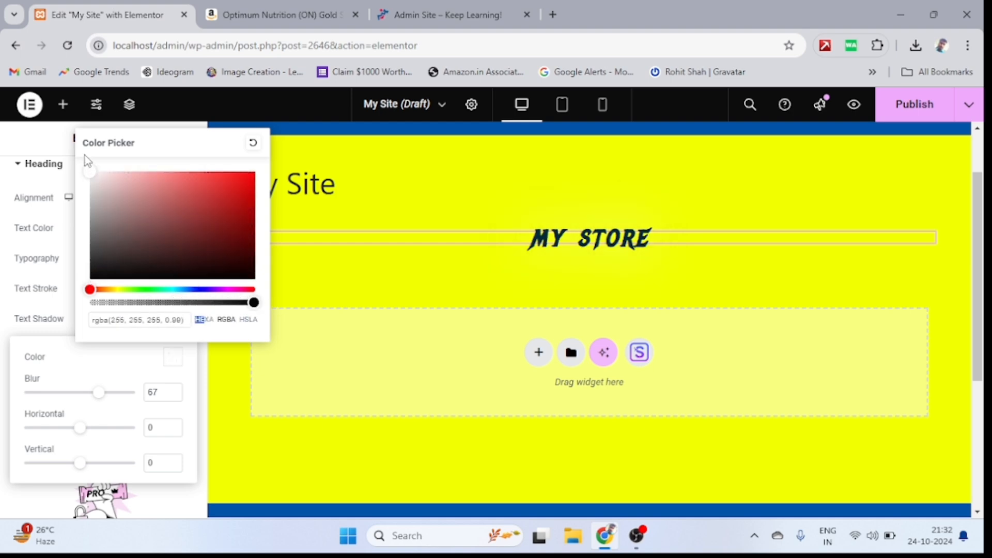
- Set the text shadow's blur to 75, horizontal offset to 16 and vertical offset to 80
mouse_move(94, 396)
mouse_down()
mouse_move(126, 398)
mouse_move(107, 397)
mouse_up()
mouse_move(82, 429)
mouse_down()
mouse_move(106, 428)
mouse_move(89, 428)
mouse_up()
drag(83, 463, 123, 463)
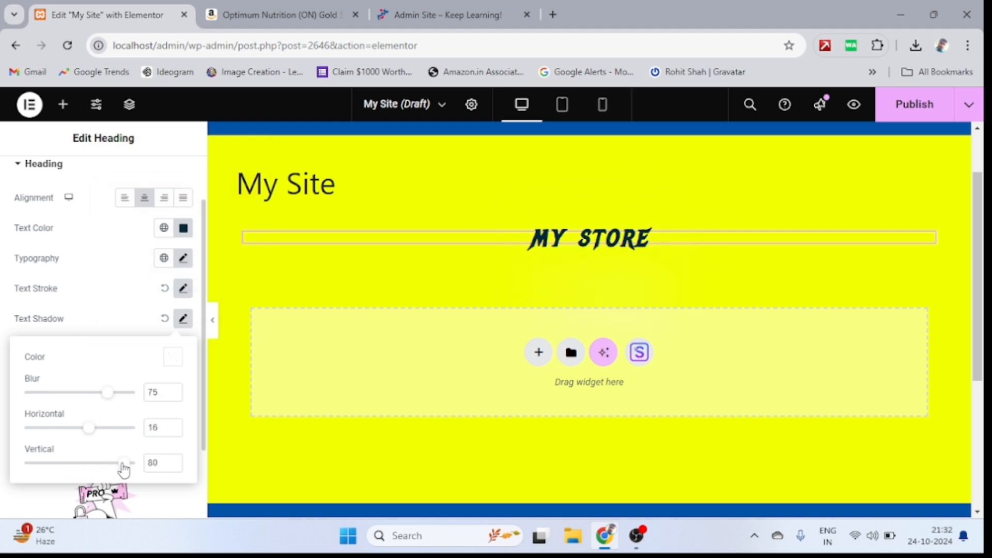
click(92, 318)
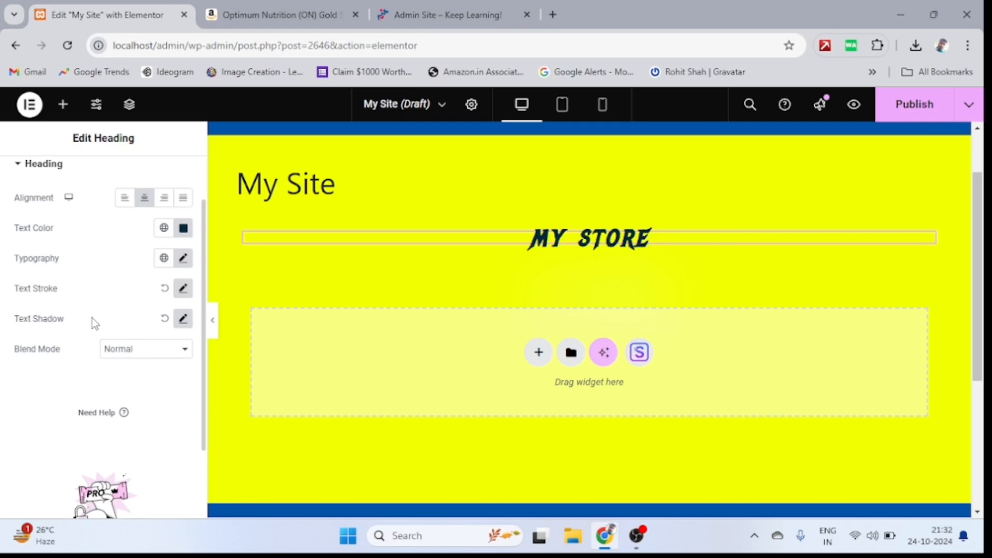
- Try the Saturation and Color blend modes on the My Store heading and restore Normal
click(127, 351)
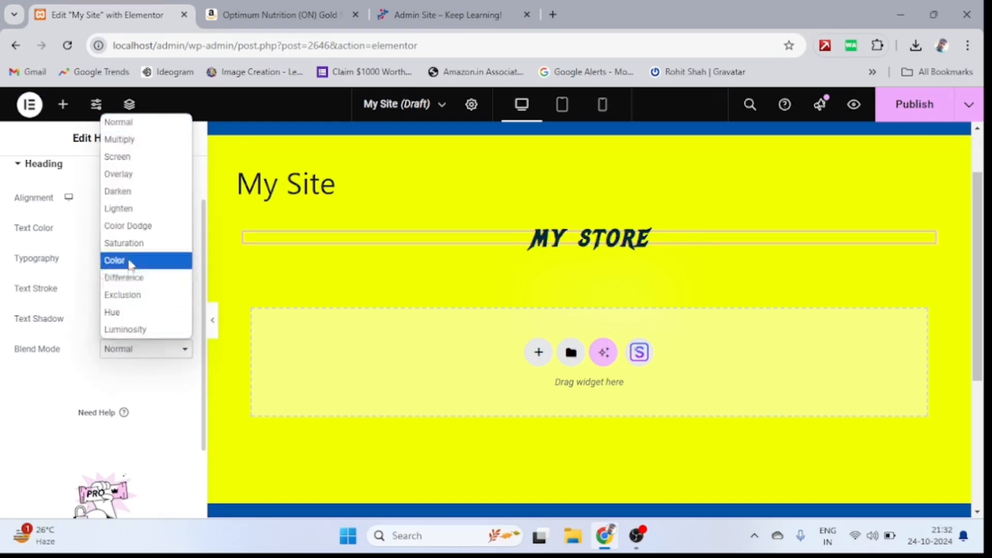
click(135, 244)
click(155, 349)
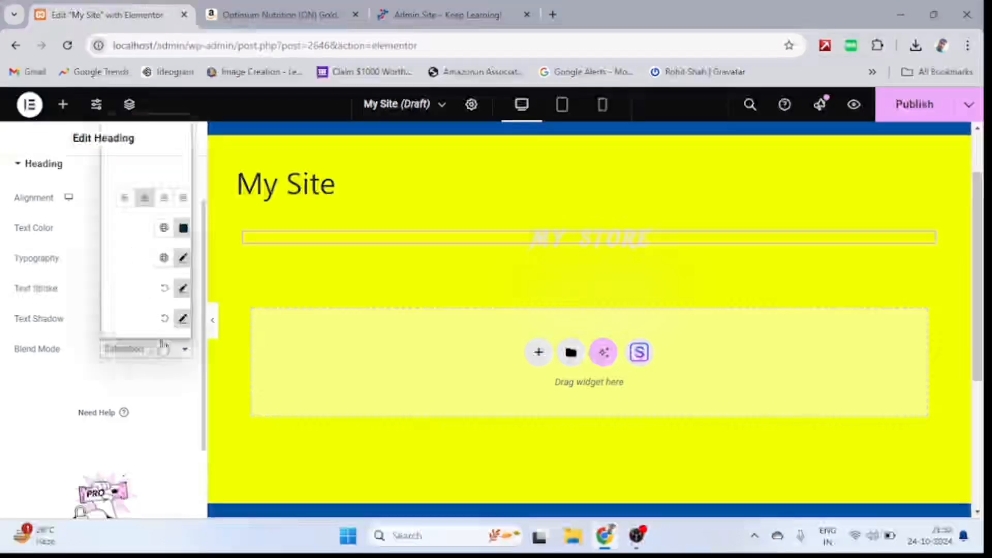
click(124, 261)
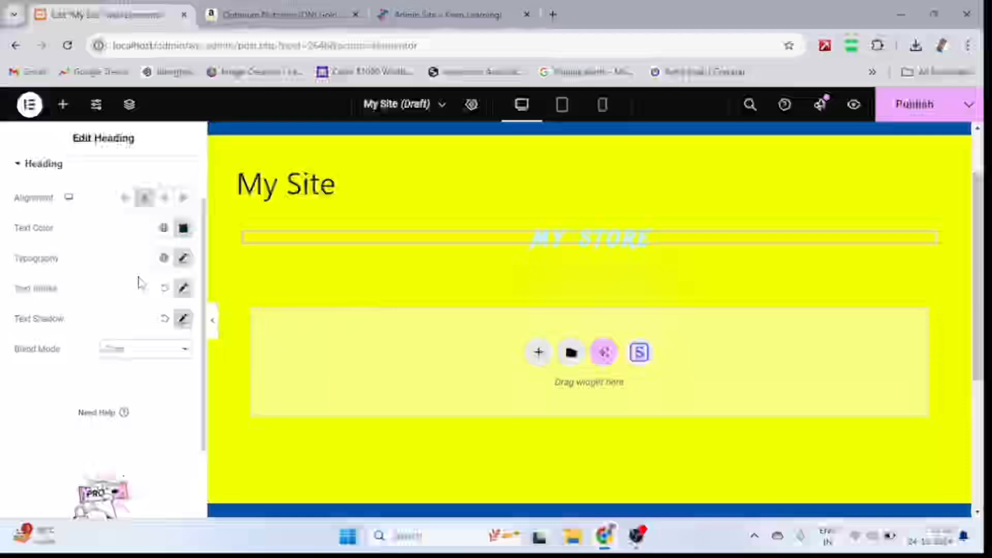
click(138, 351)
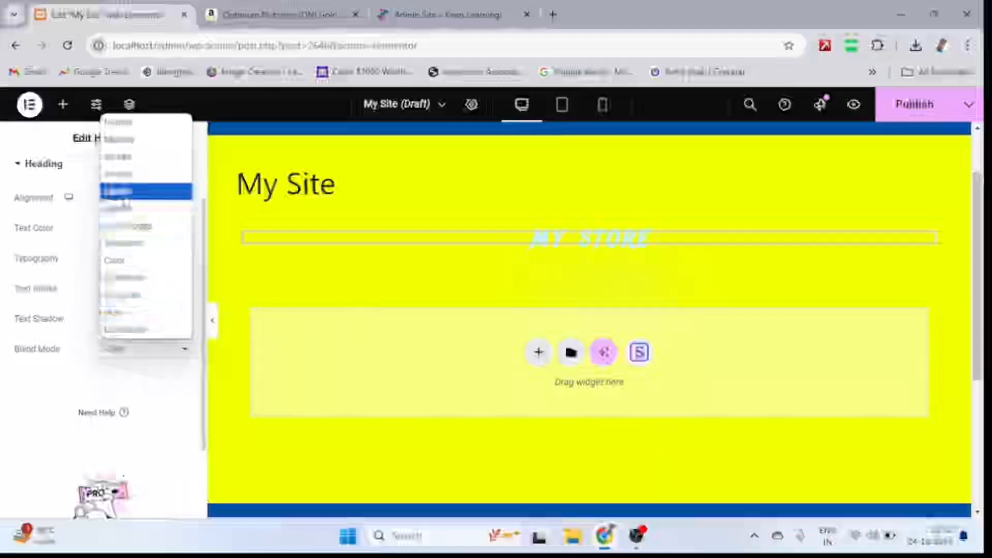
click(118, 120)
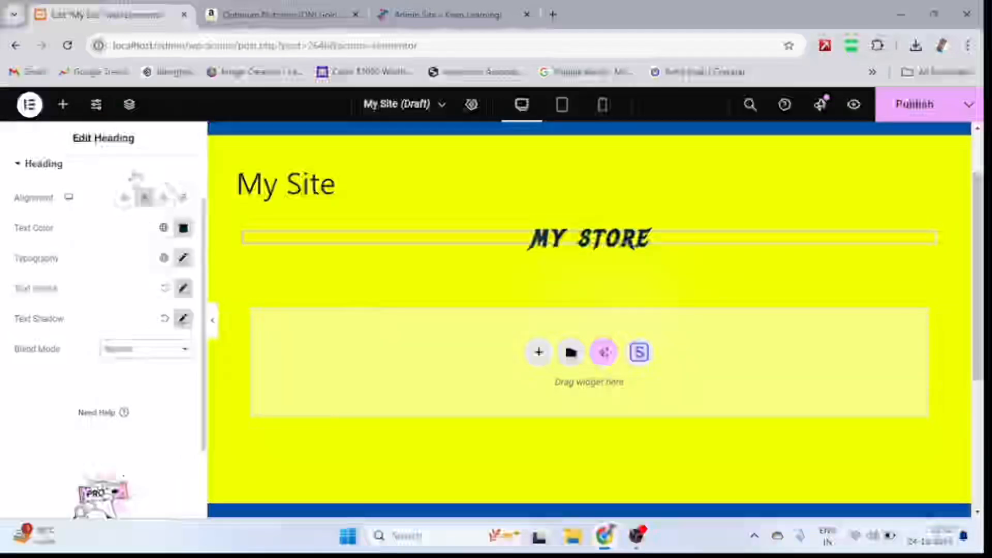
- Set the heading's width to Full Width (100%) in its advanced layout settings and look through the remaining layout options
click(47, 165)
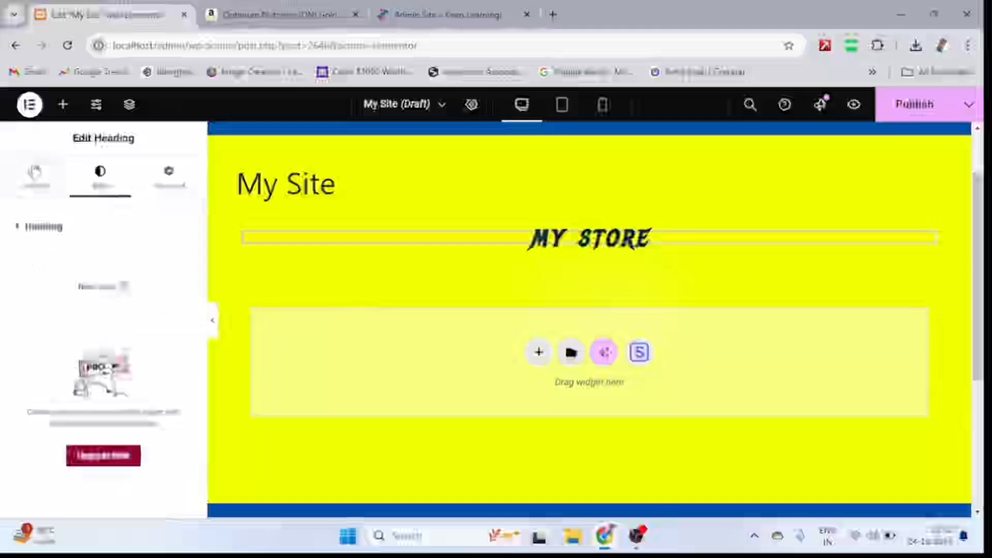
click(162, 189)
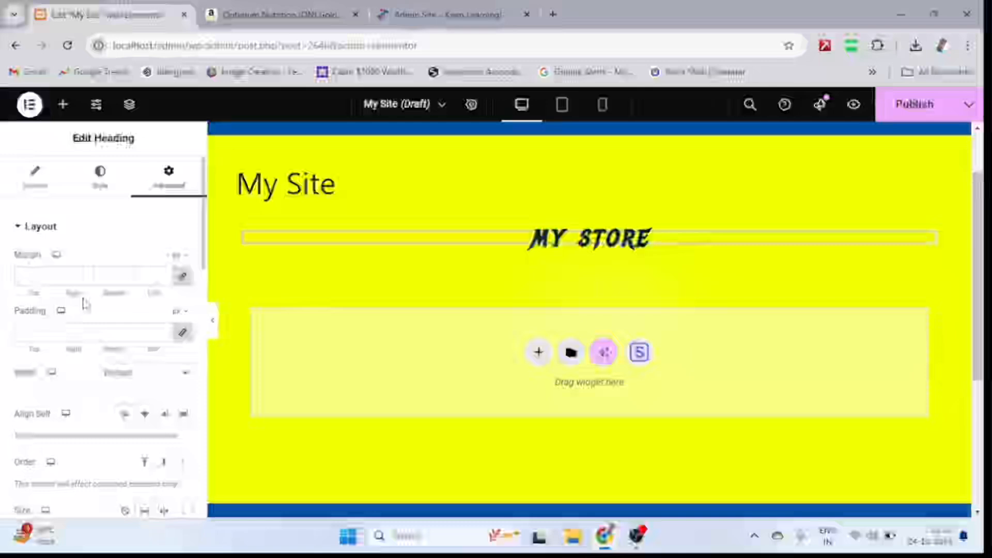
click(139, 373)
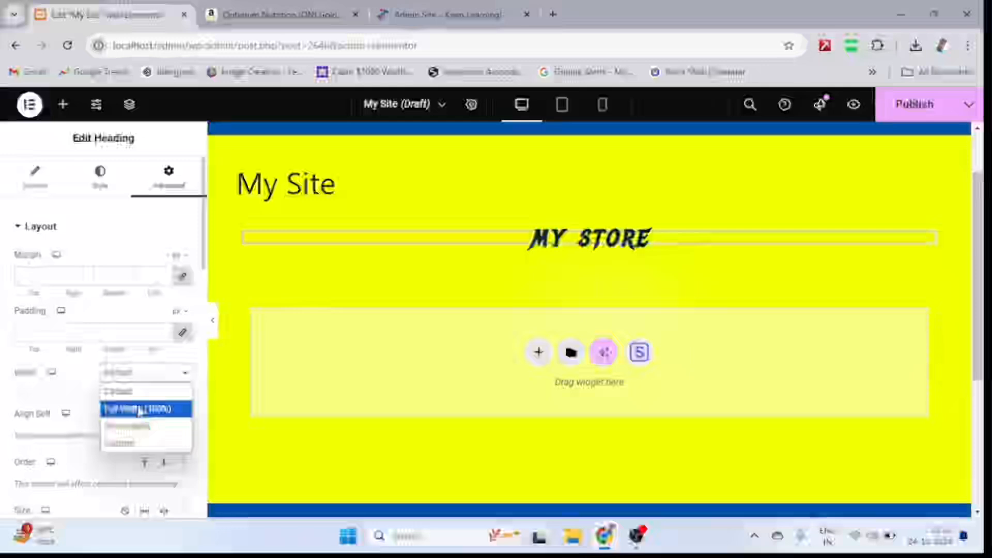
click(139, 409)
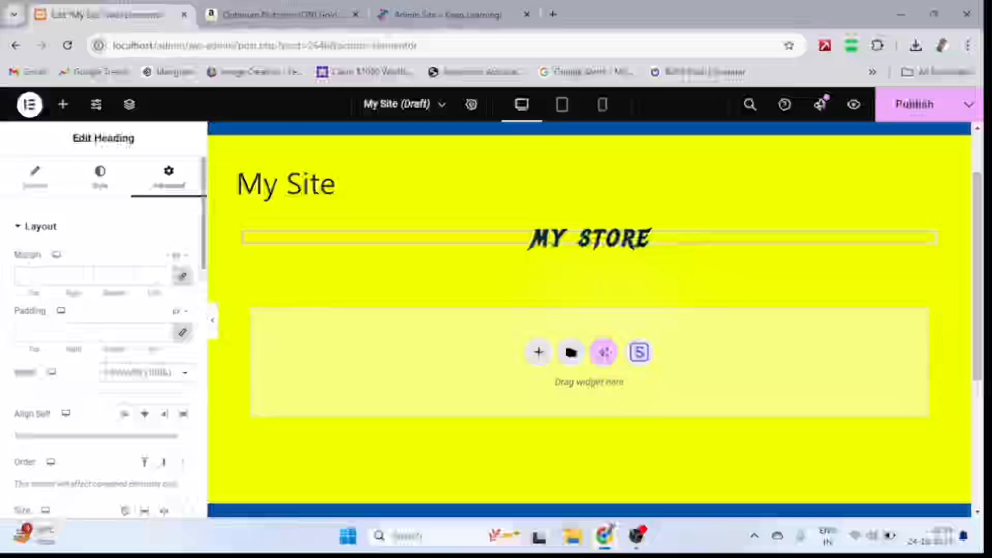
scroll(107, 462, down, 2)
scroll(103, 326, down, 4)
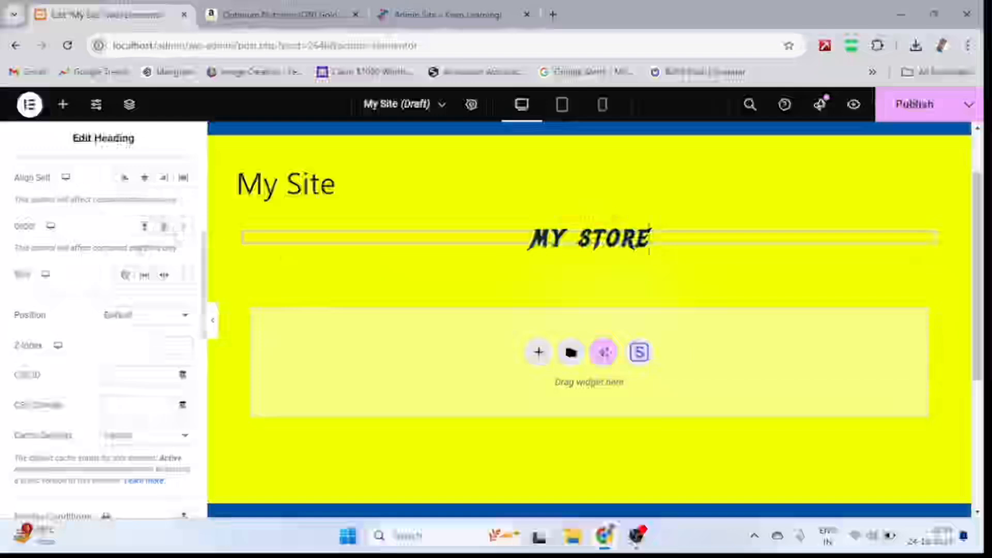
- Enlarge the My Store heading's font size through its typography style settings
scroll(80, 286, up, 5)
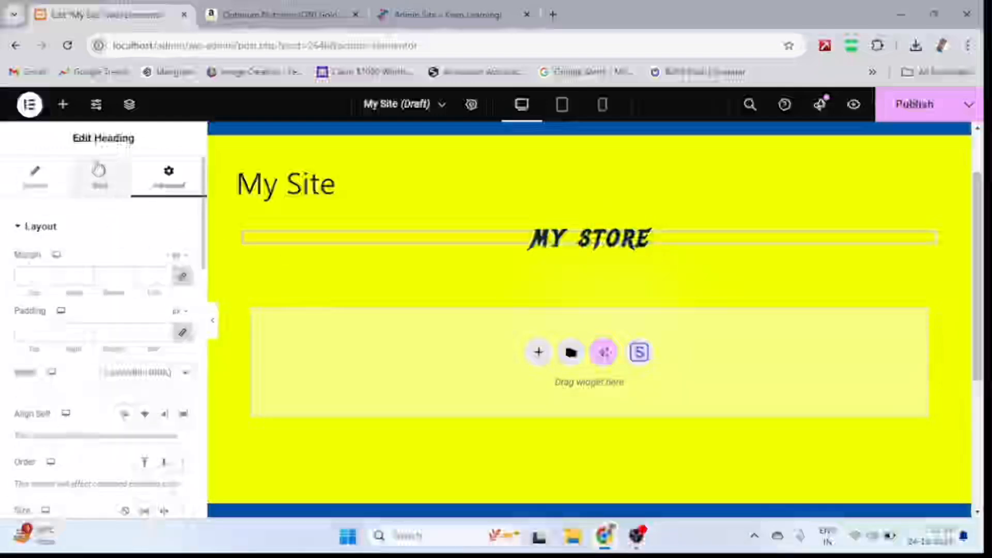
click(100, 172)
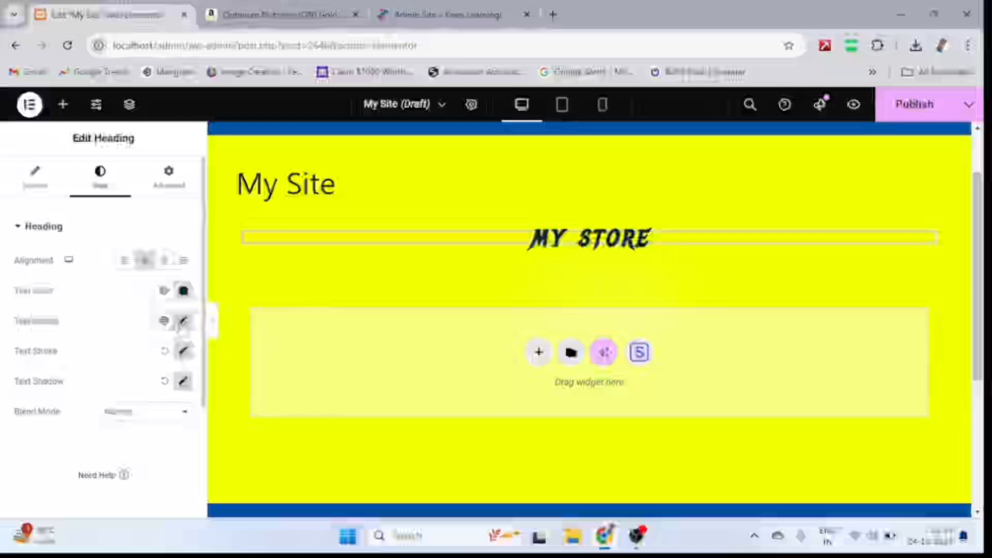
click(184, 322)
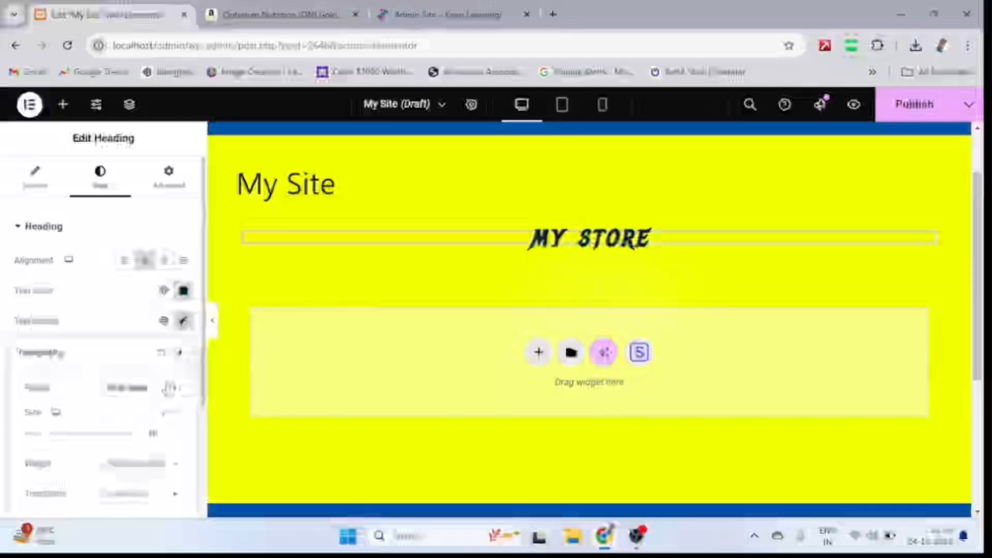
drag(54, 440, 89, 439)
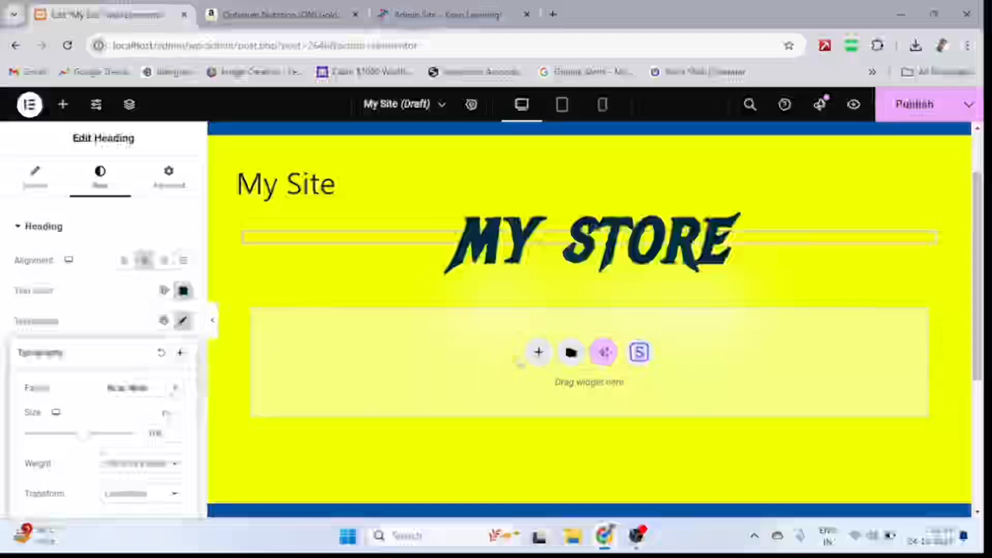
- Add a container with two equal side-by-side columns below the My Store heading
click(538, 353)
click(543, 399)
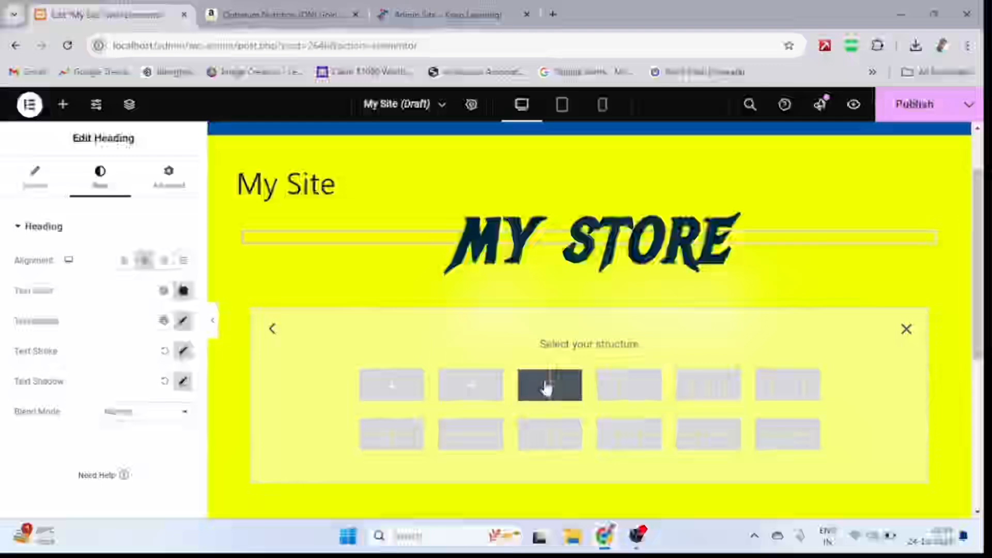
click(547, 388)
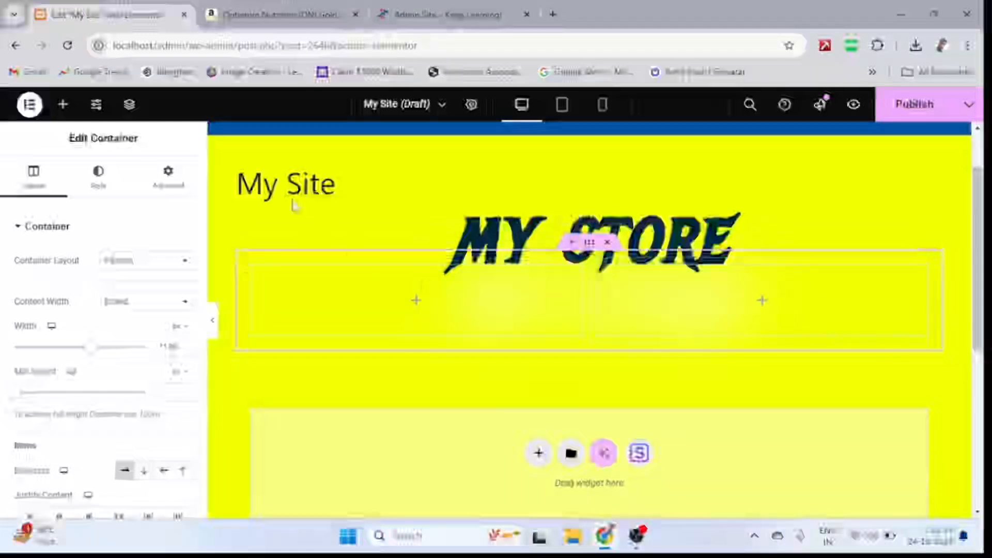
- Place an Image widget in the right column of the new two-column container
click(62, 106)
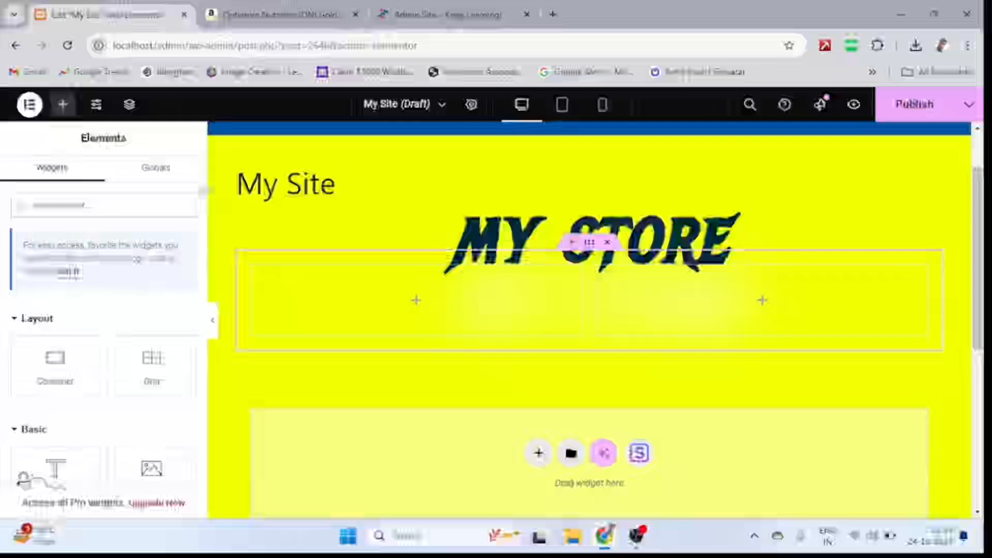
mouse_move(204, 173)
mouse_down()
mouse_move(204, 210)
mouse_move(204, 182)
mouse_move(203, 191)
mouse_up()
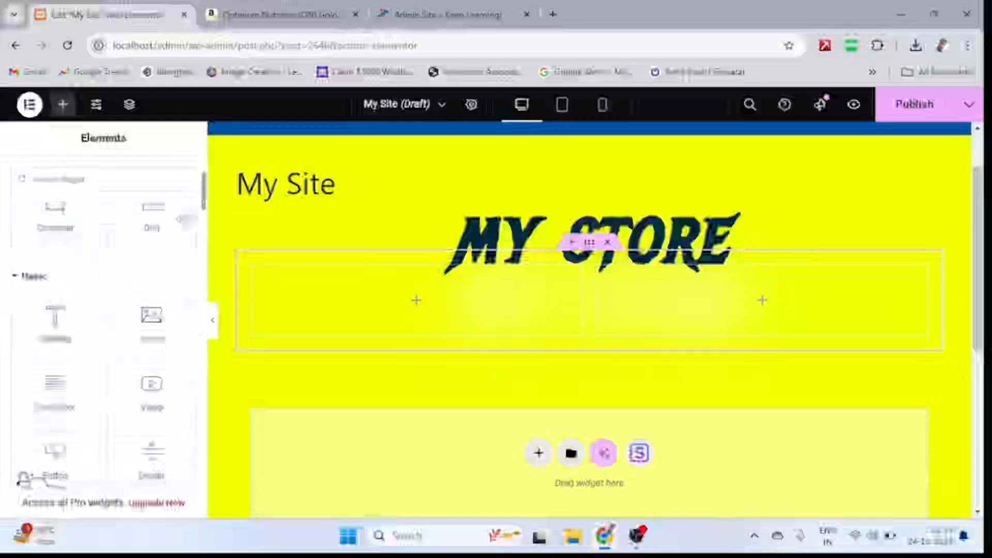
drag(150, 325, 791, 308)
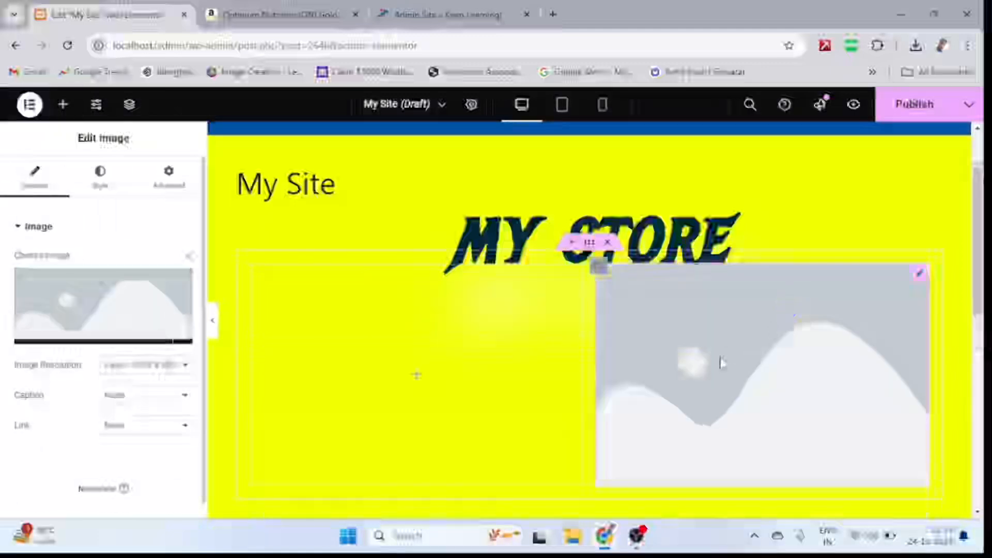
- Place a Text Editor widget in the empty left column beside the image placeholder
click(63, 104)
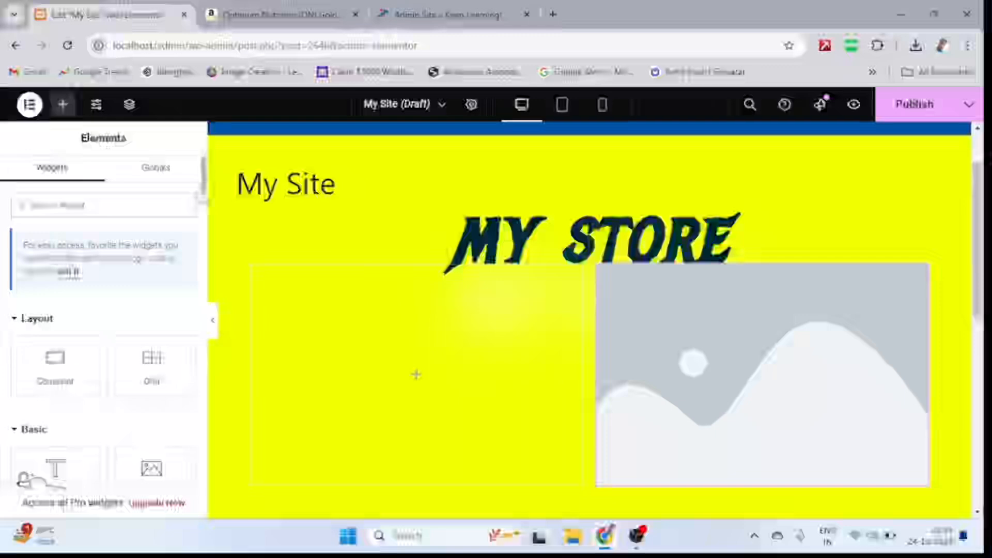
scroll(205, 224, down, 5)
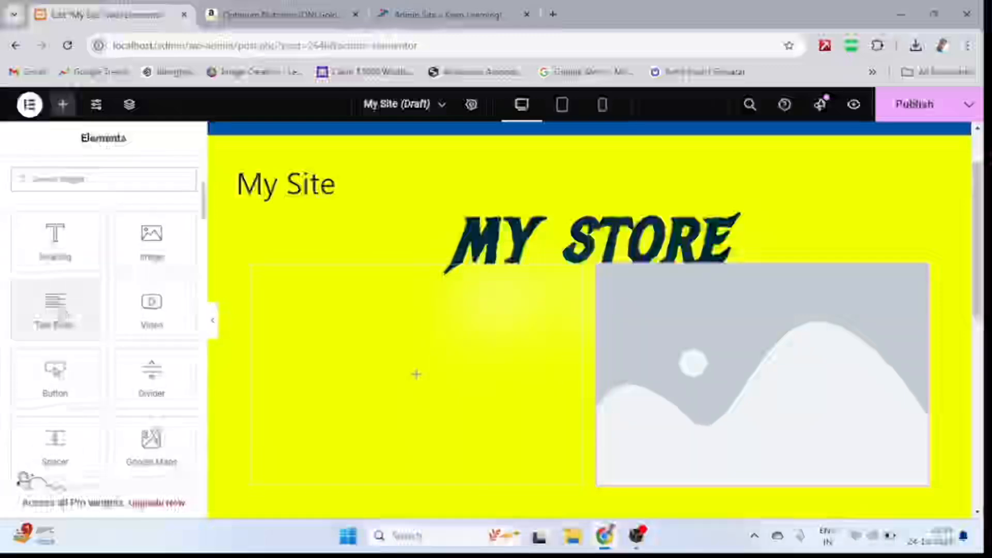
drag(56, 310, 431, 364)
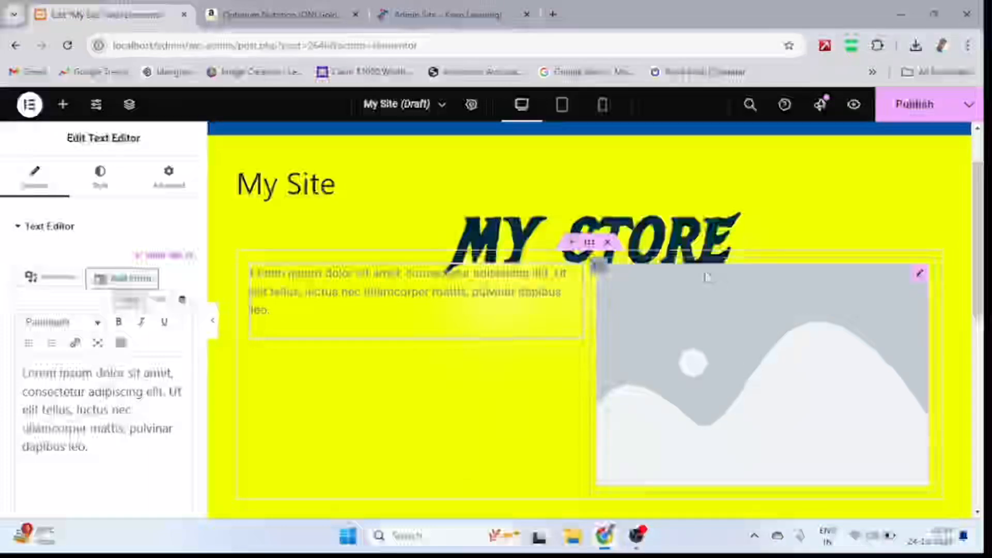
- Open the Optimum Nutrition whey product image from the Amazon page in its own tab and save it to the Downloads folder
click(282, 17)
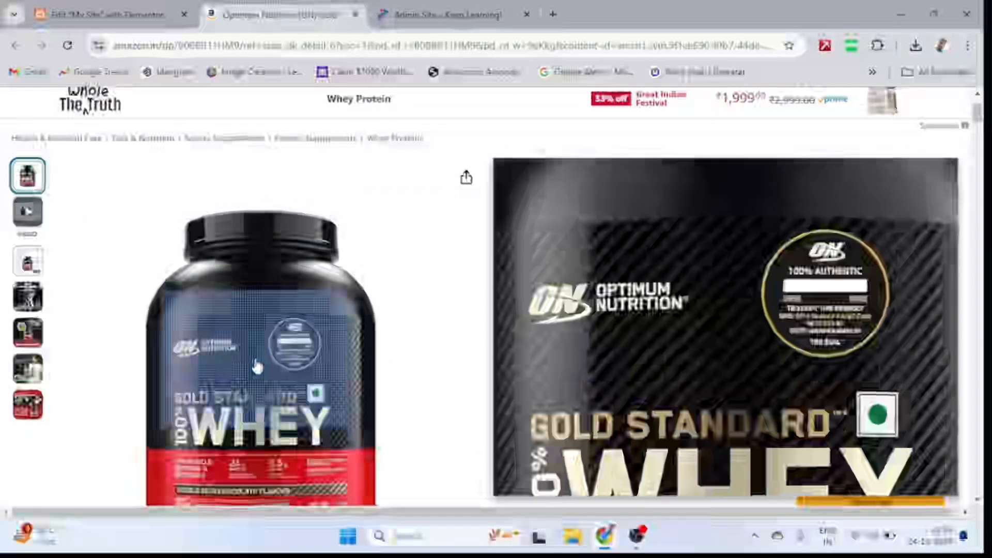
right_click(257, 367)
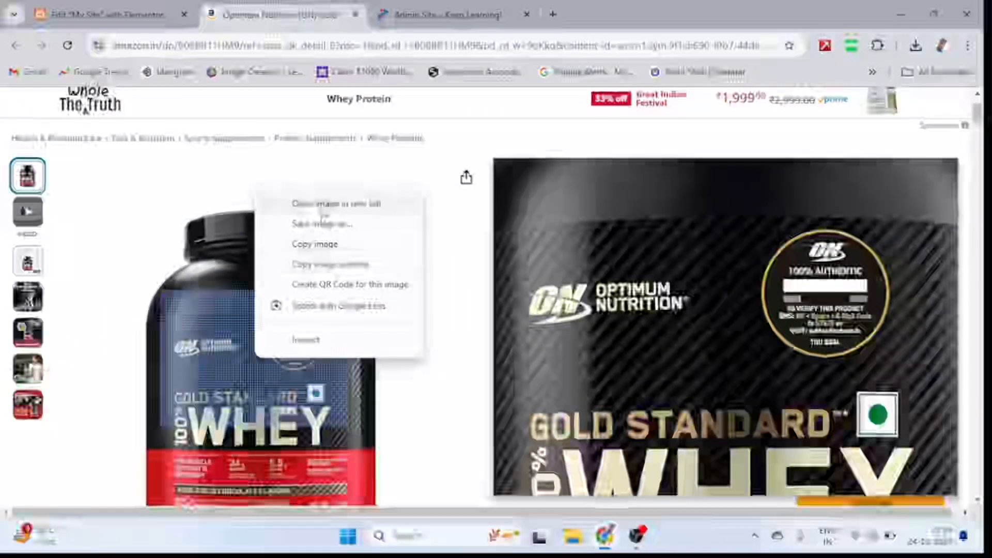
click(325, 204)
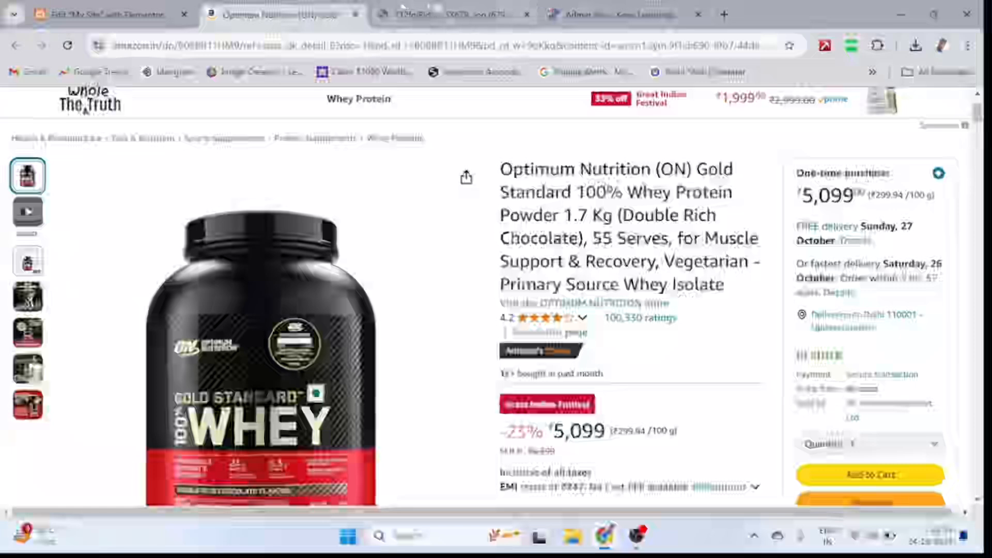
click(437, 13)
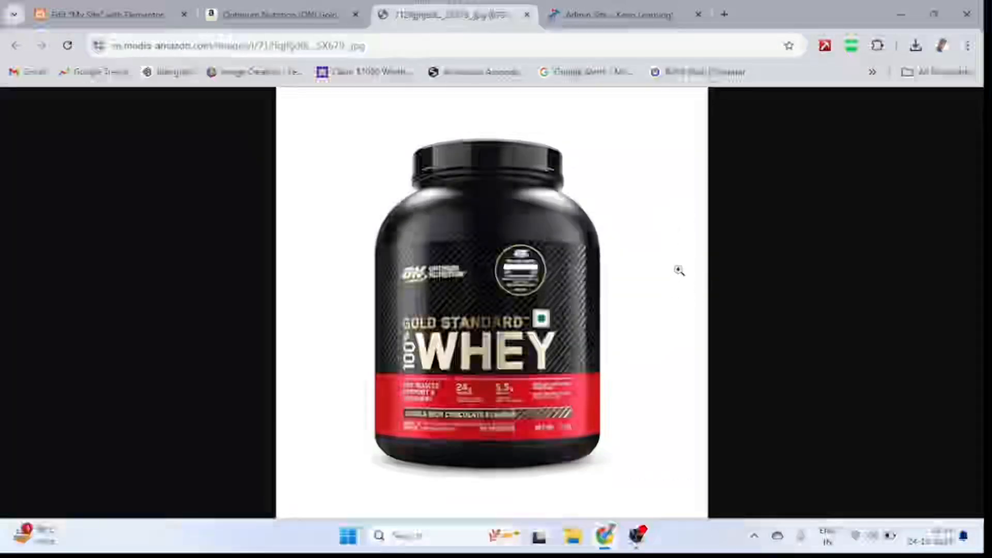
key(ctrl+s)
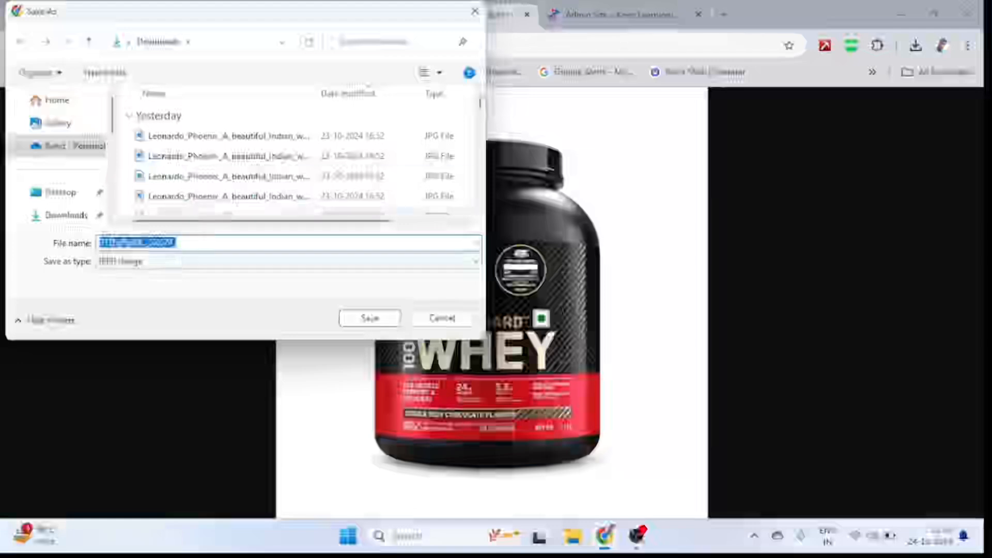
click(370, 318)
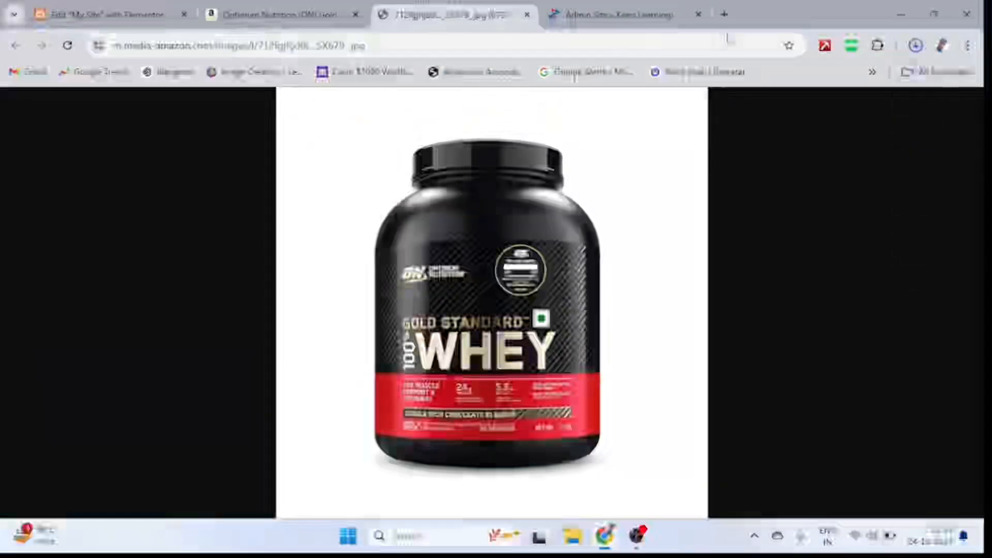
- Open the remove.bg image upload page in a new browser tab
click(724, 14)
text(r)
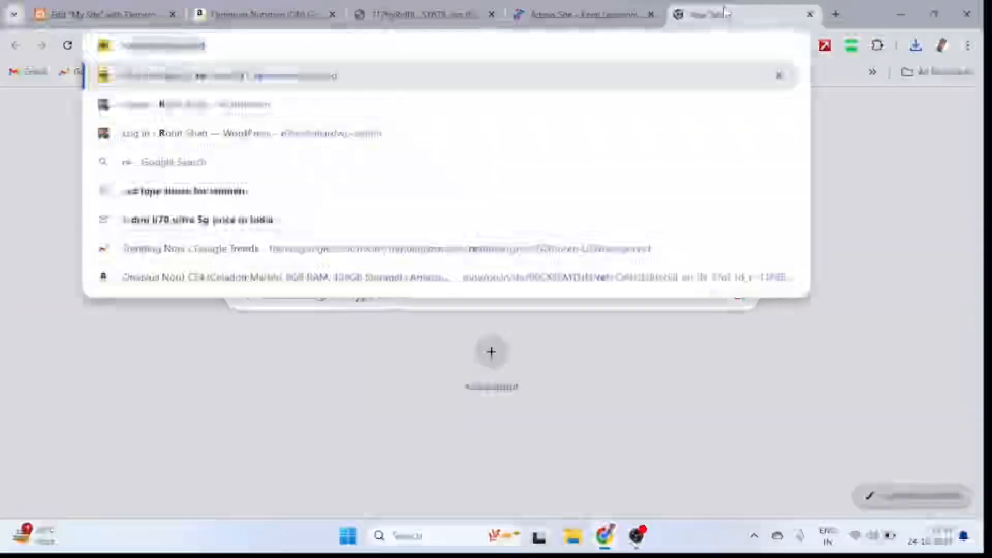
text(e)
key(Return)
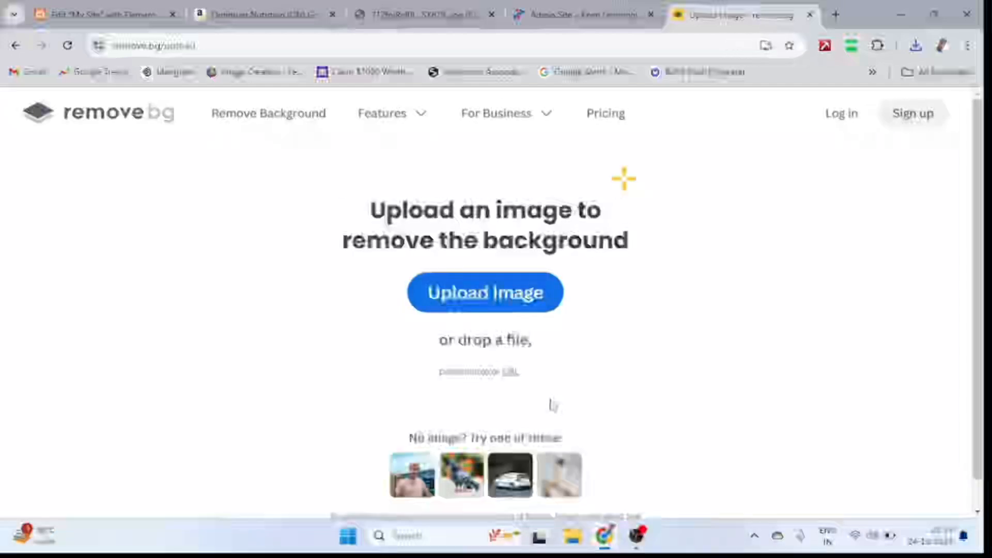
- Upload the saved whey product JPG to remove its background and download the standard-resolution result
click(490, 298)
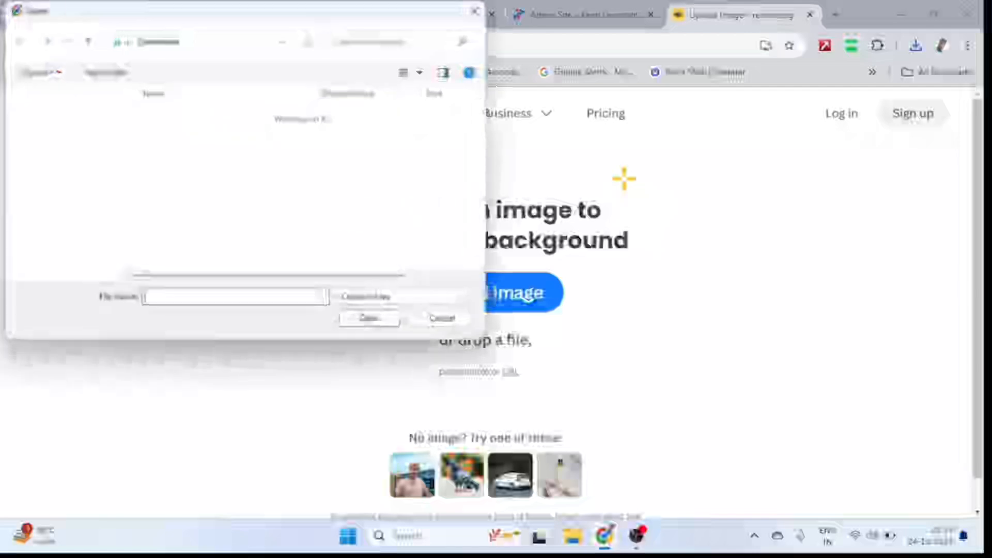
click(227, 137)
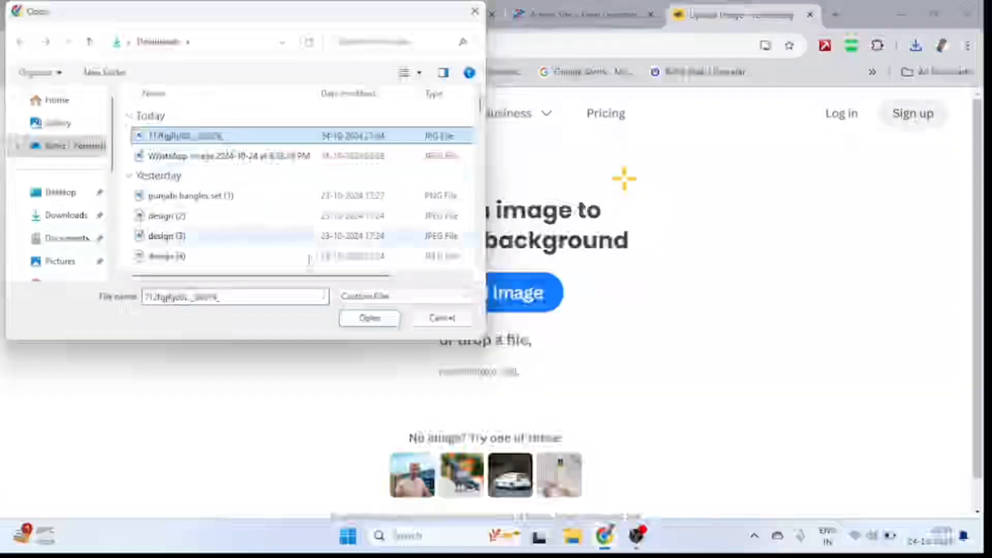
click(369, 318)
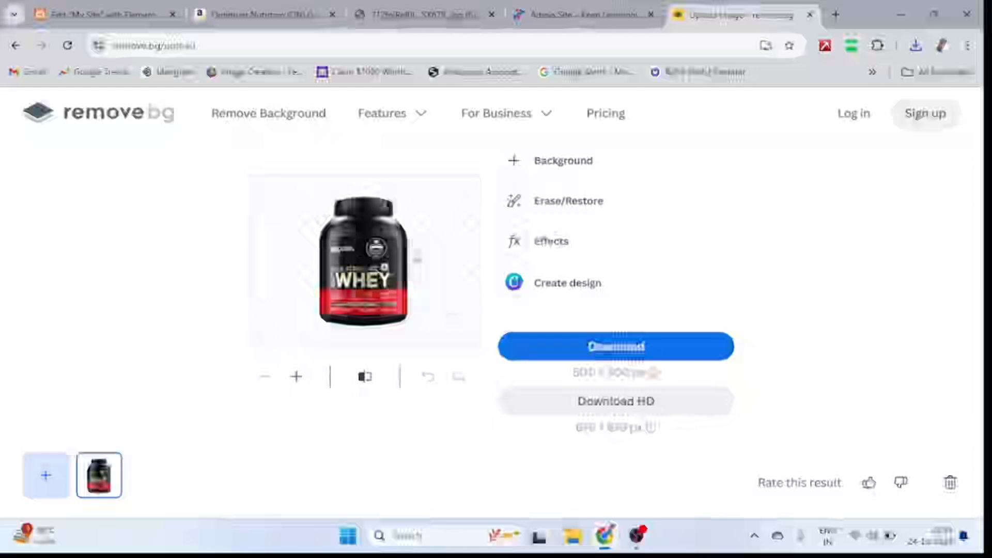
click(564, 354)
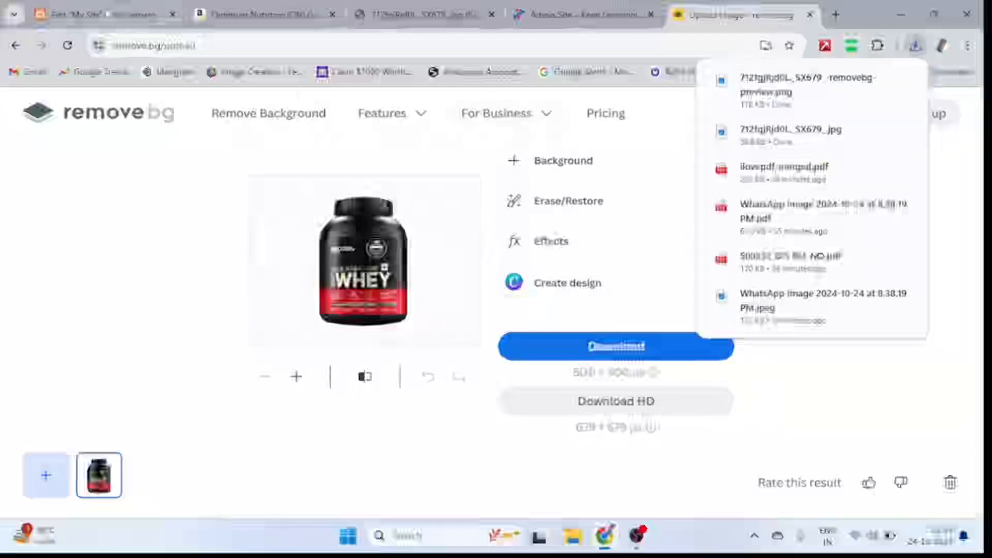
- Return to the Elementor page, upload the background-free whey PNG to the media library and insert it into the Image widget
click(106, 14)
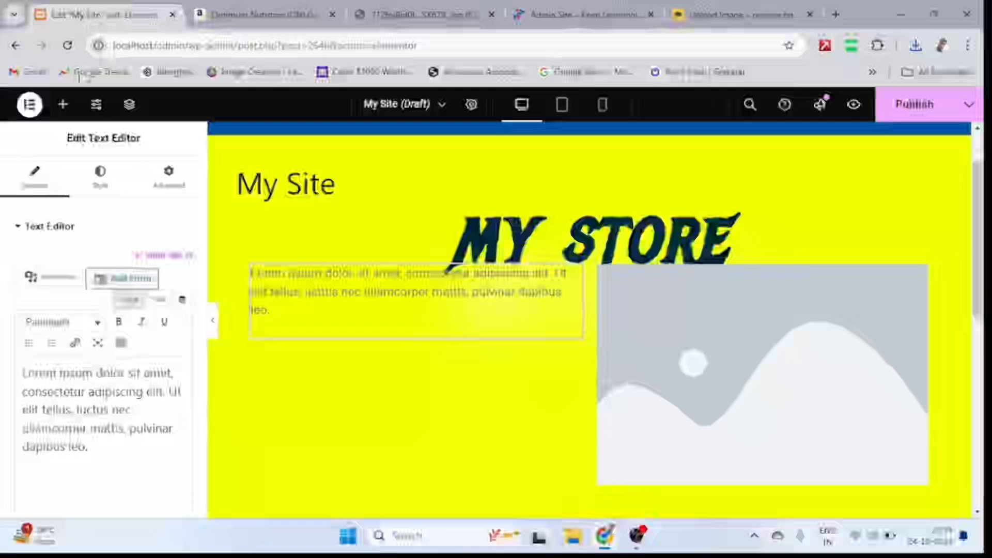
click(757, 368)
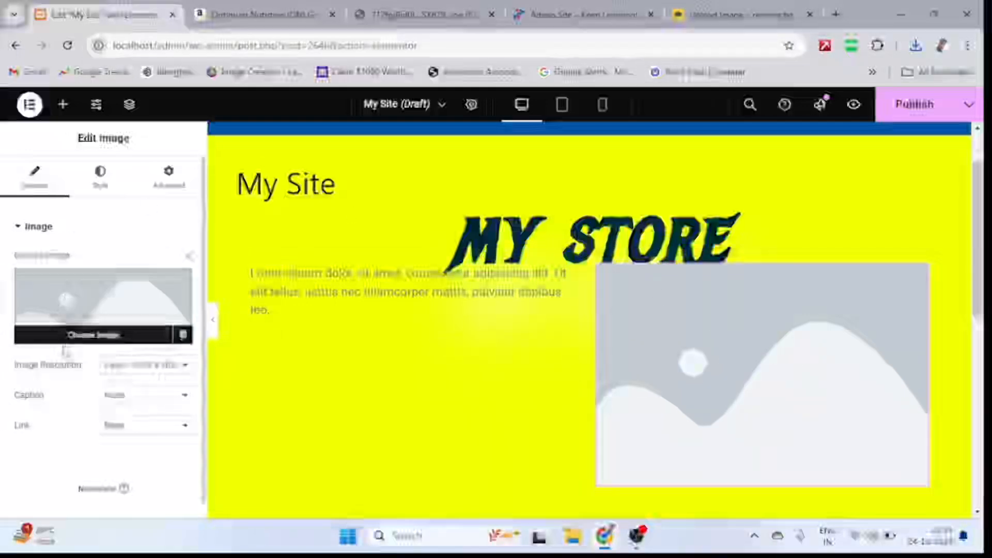
click(72, 336)
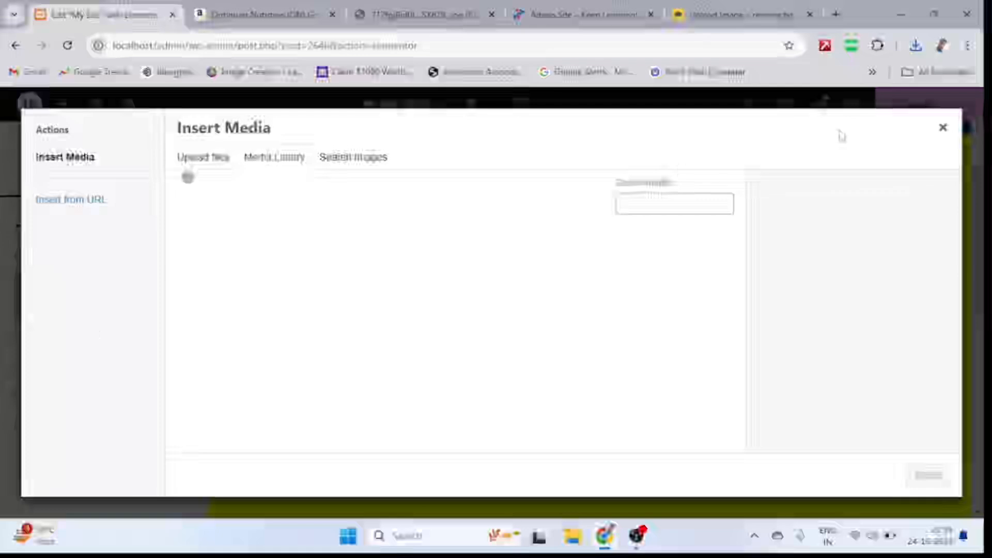
click(916, 45)
drag(826, 122, 405, 289)
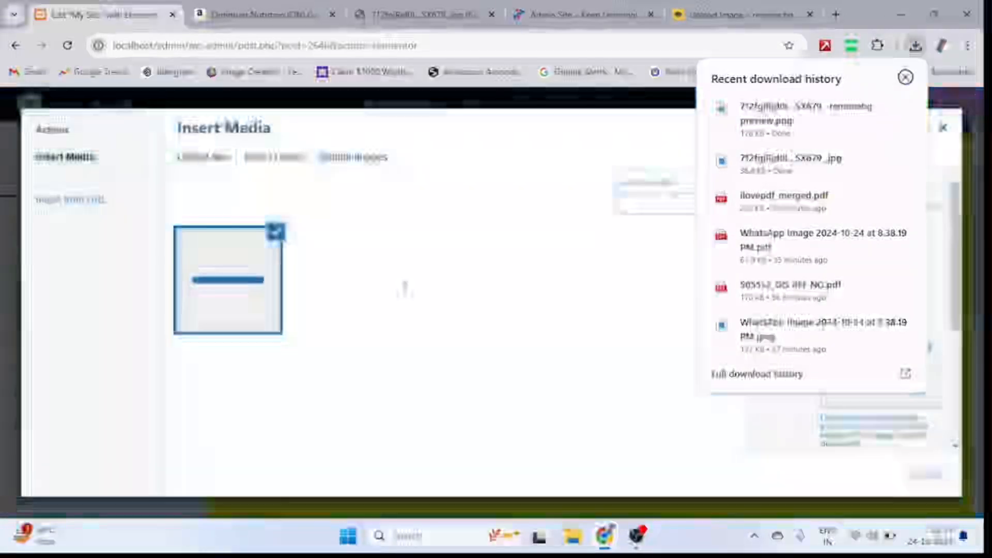
click(904, 77)
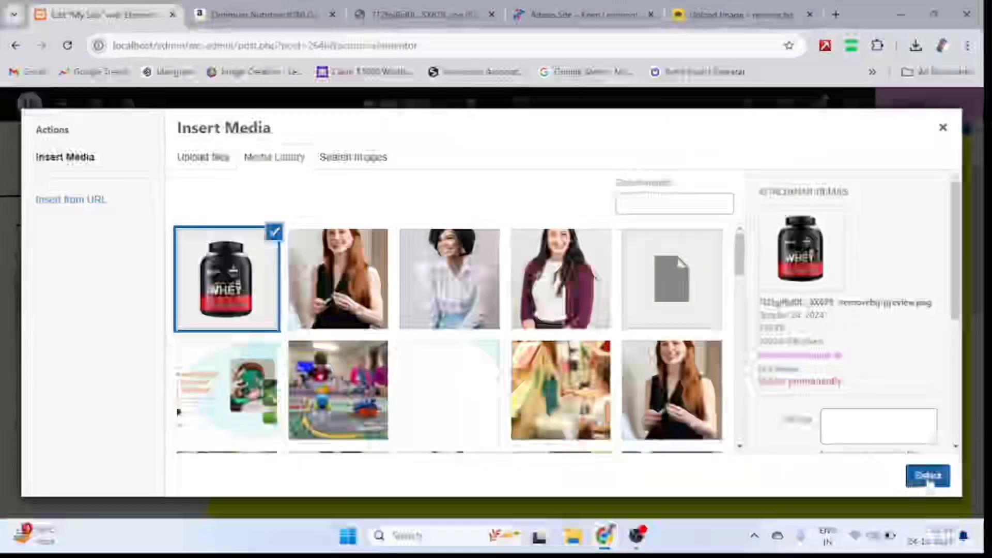
click(928, 476)
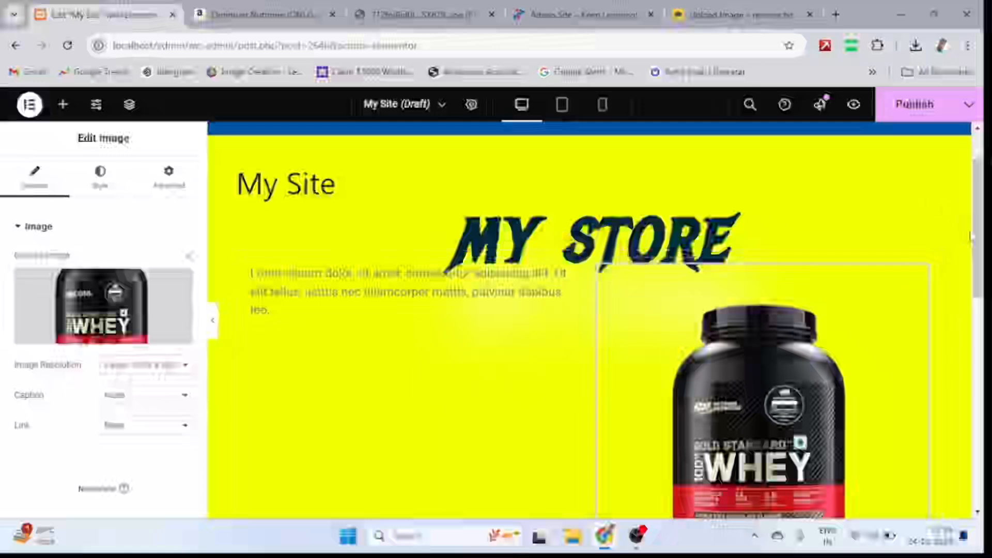
- Set the whey image's margin to 2 on all linked sides in its advanced layout settings
drag(976, 246, 976, 271)
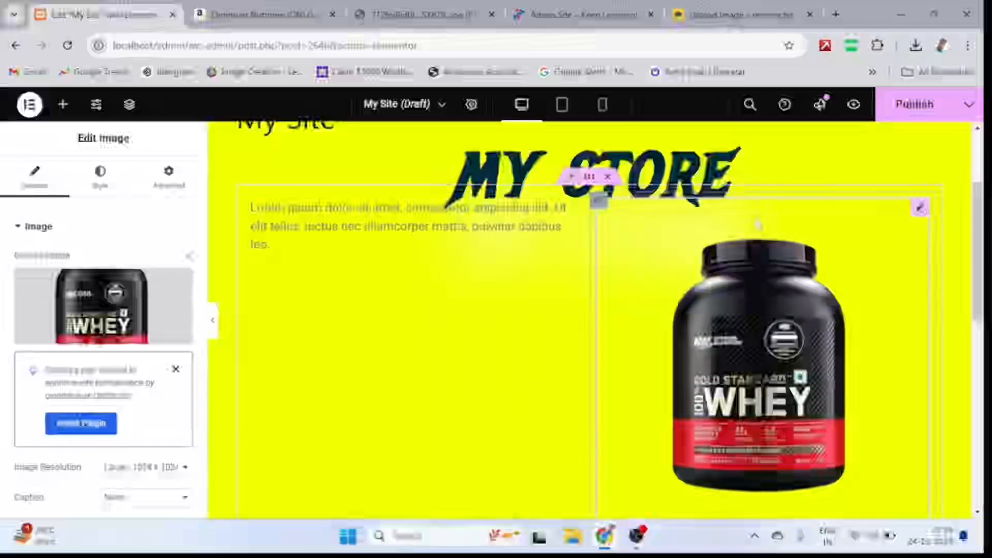
click(102, 182)
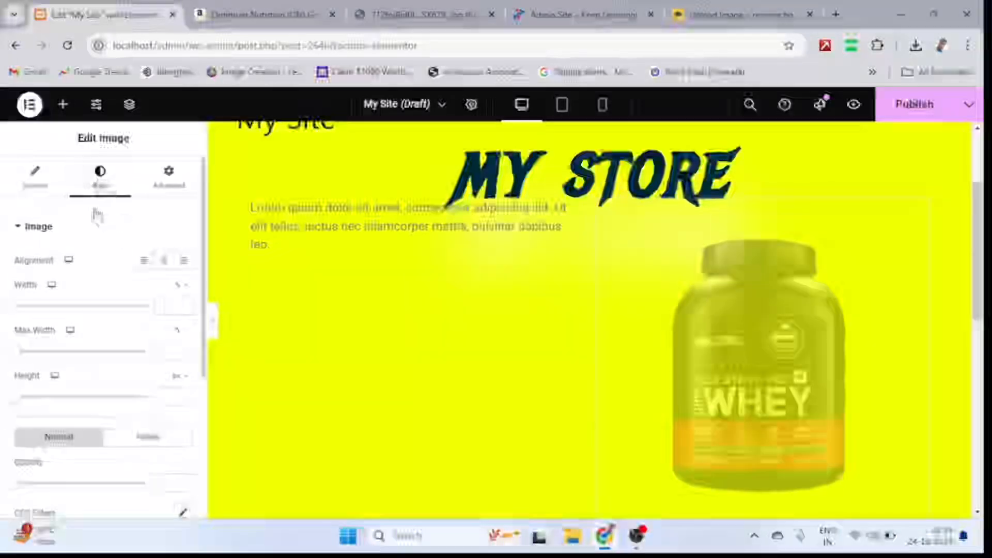
click(170, 181)
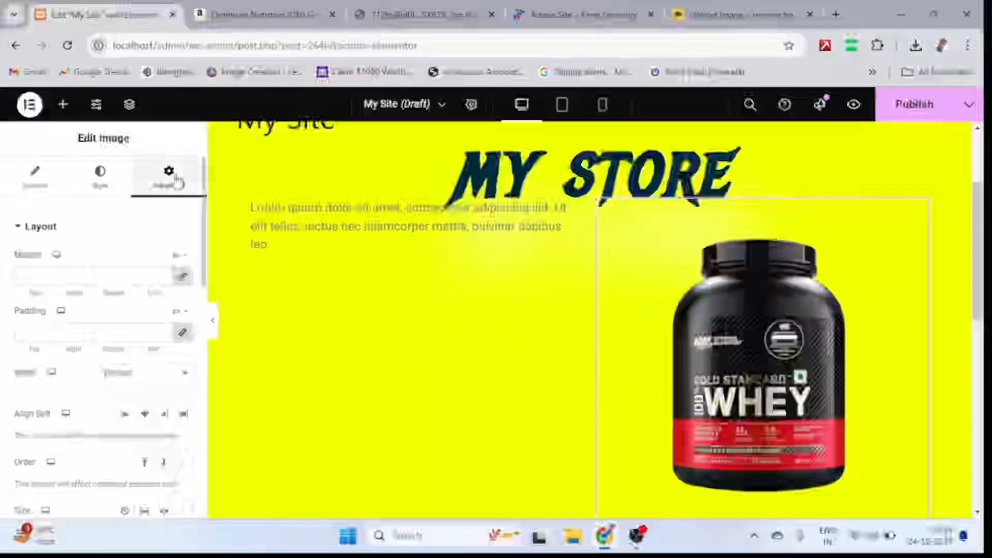
click(184, 277)
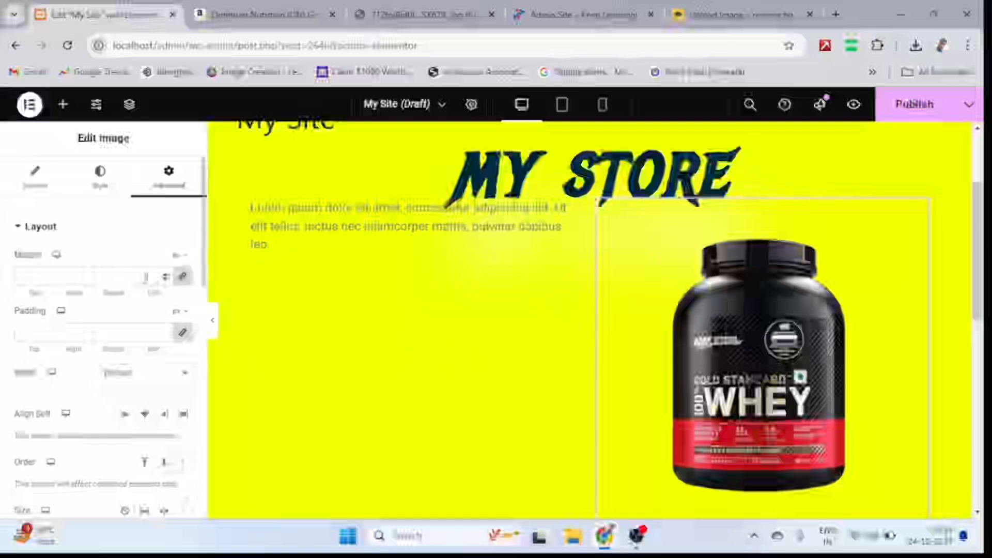
click(146, 276)
text(2)
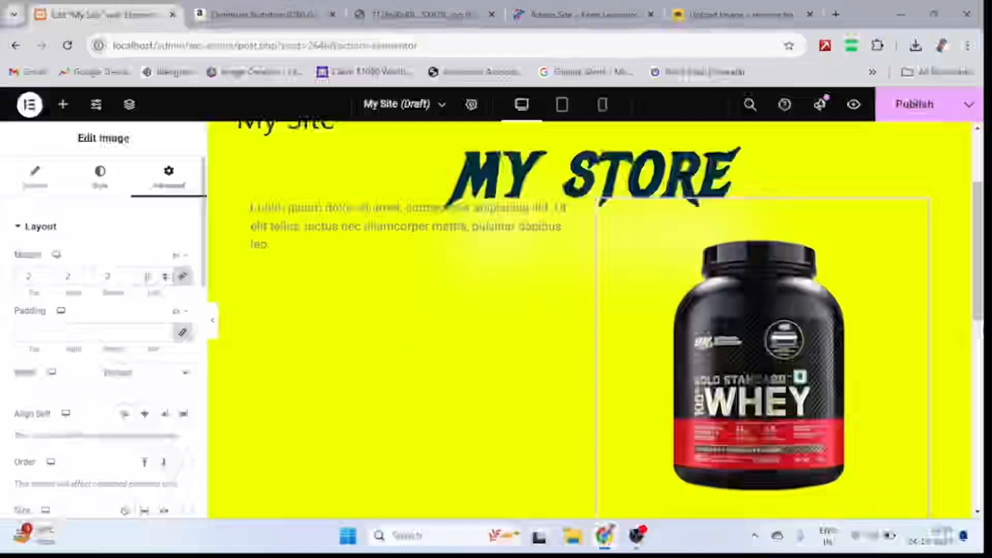
- Unlink the whey image's margin sides and set only its top margin to -22 px
key(Down)
key(Down)
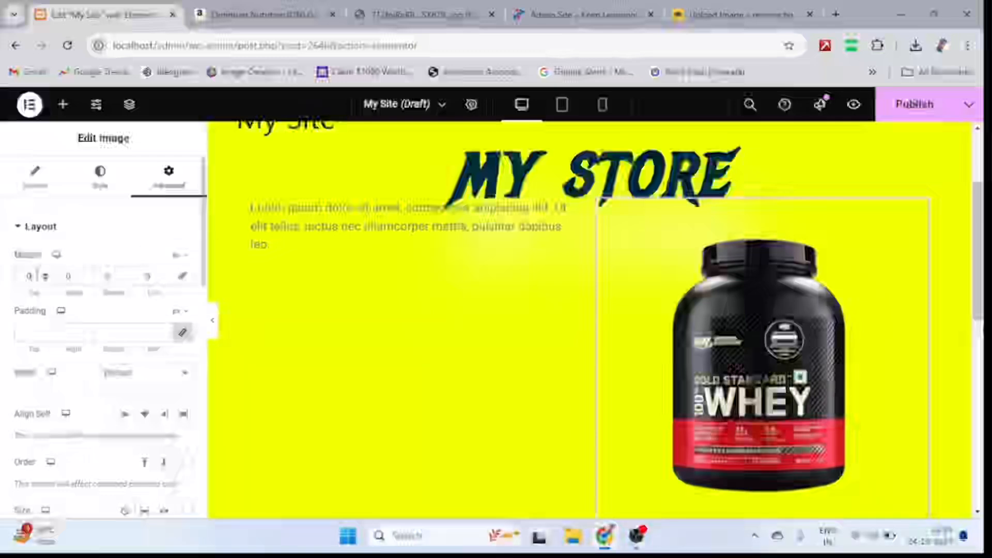
key(Down)
key(Down)
key(Down)
key(Down)
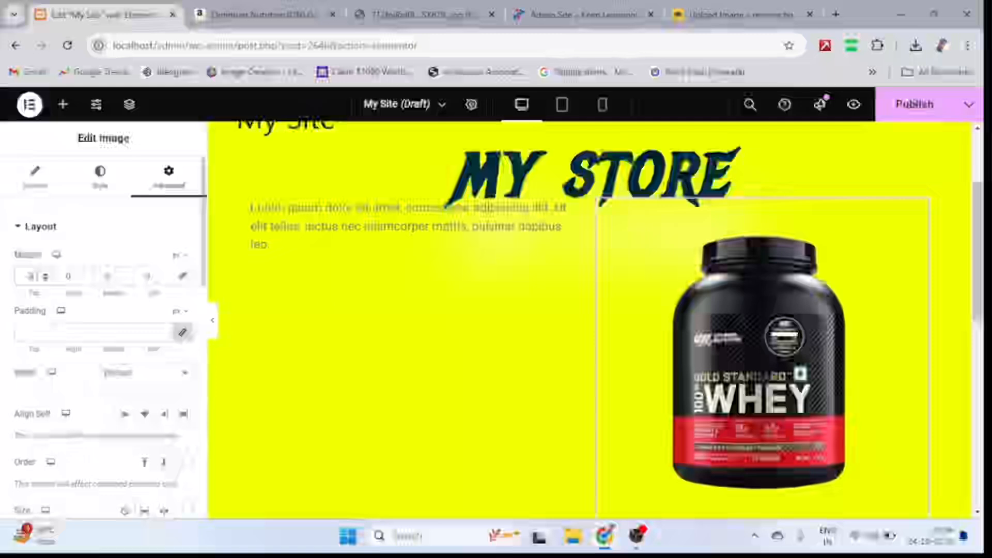
key(Down)
key(Down)
key(Down)
key(Down)
key(Down)
key(Down)
key(Down)
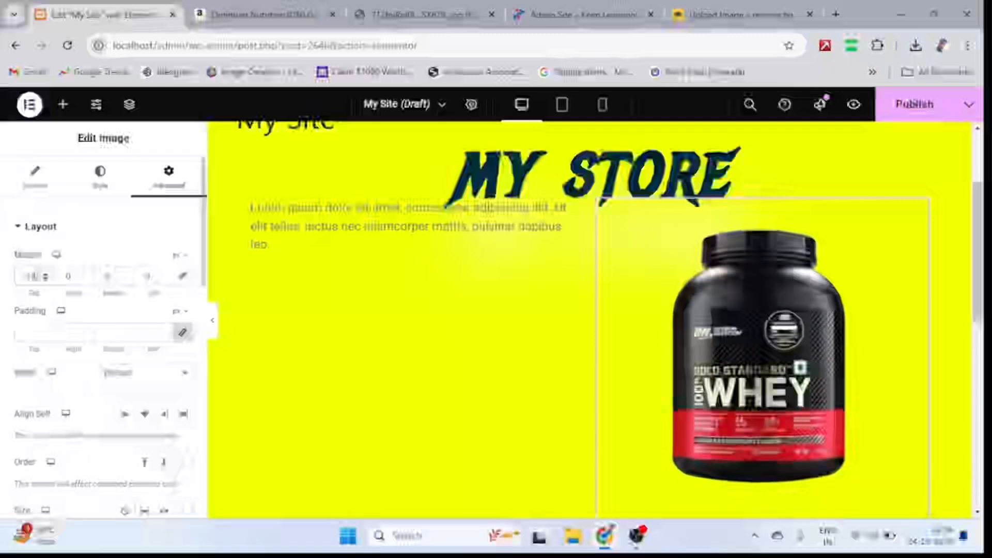
key(Down)
key(Down)
key(Down)
key(Down)
key(Down)
key(Down)
key(Down)
key(Down)
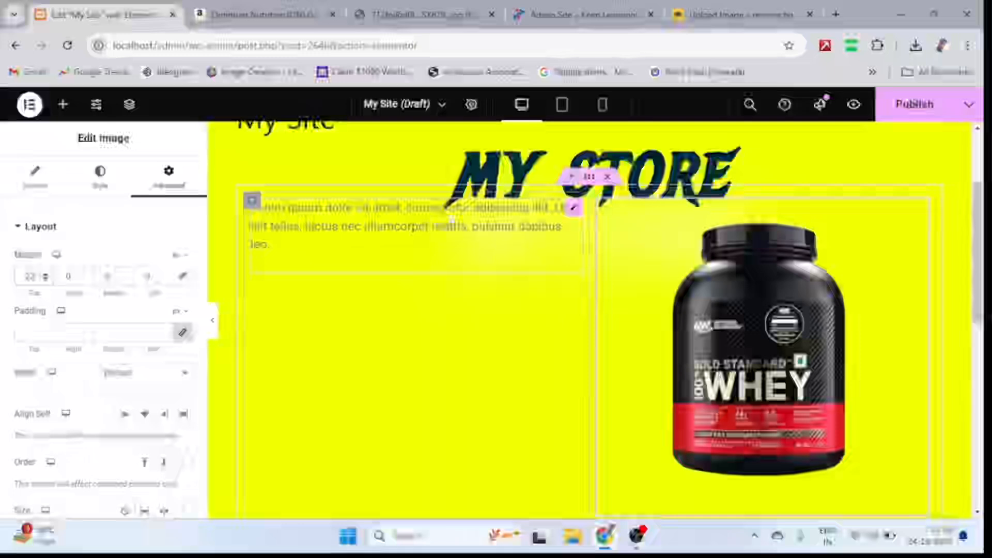
- Set the text color of the lorem ipsum paragraph beside the whey image to black
click(414, 242)
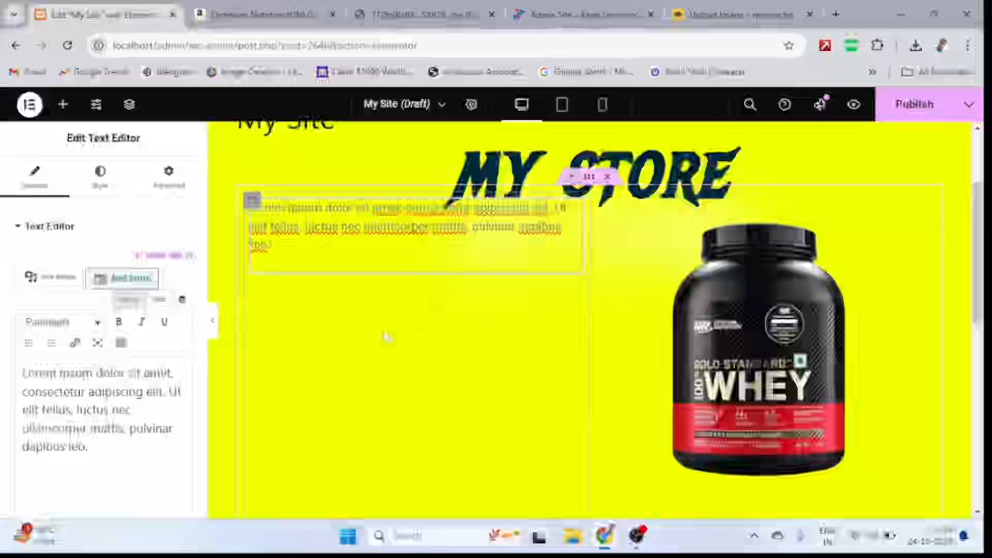
click(167, 178)
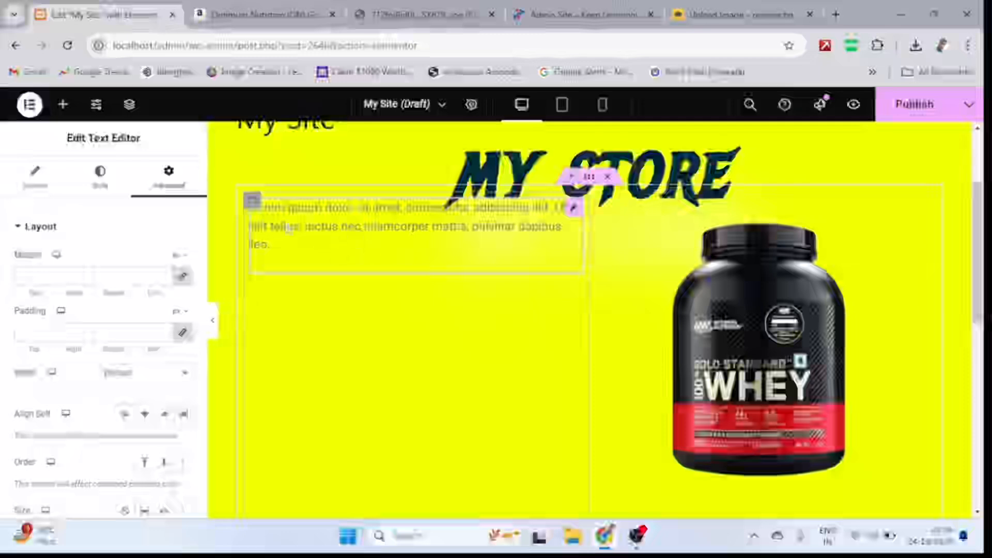
click(106, 185)
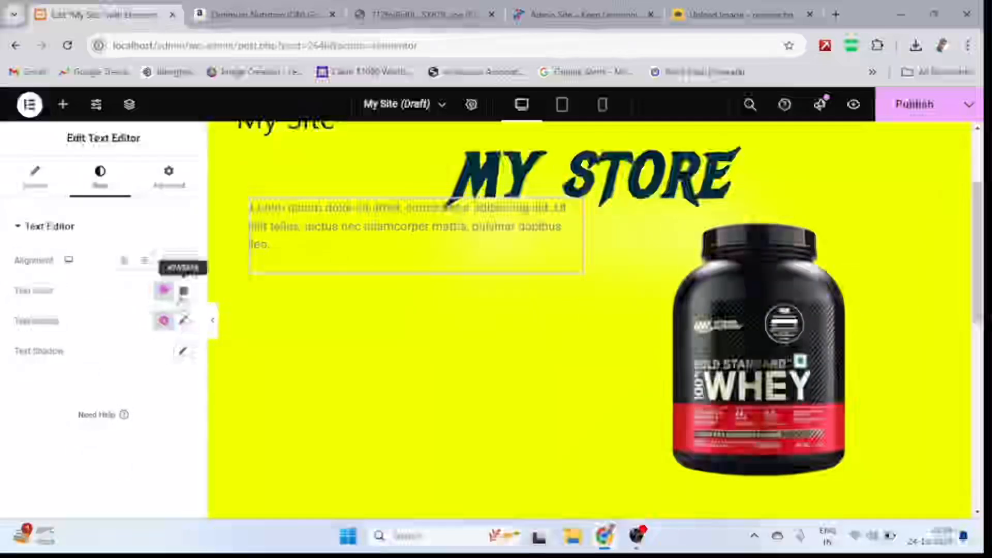
click(183, 291)
drag(300, 304, 377, 334)
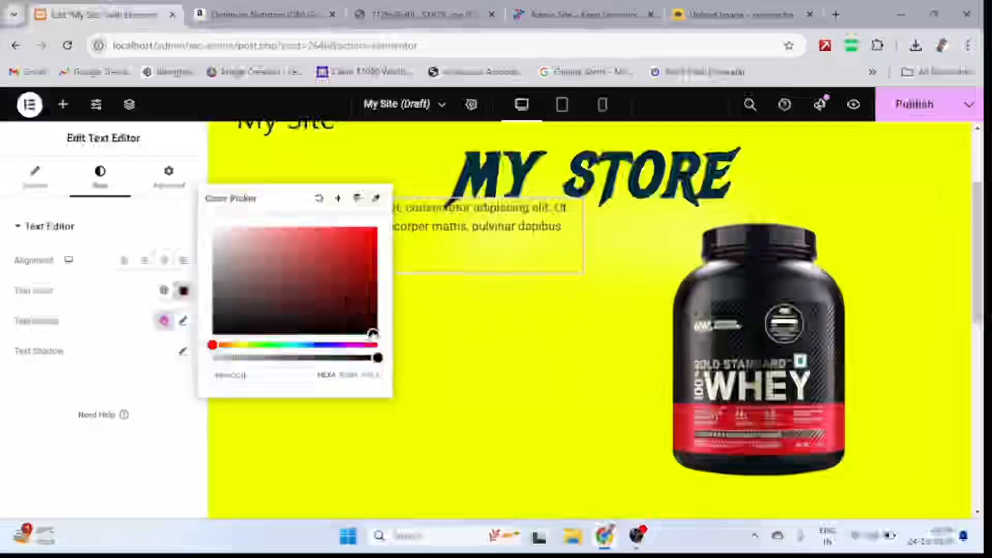
click(105, 312)
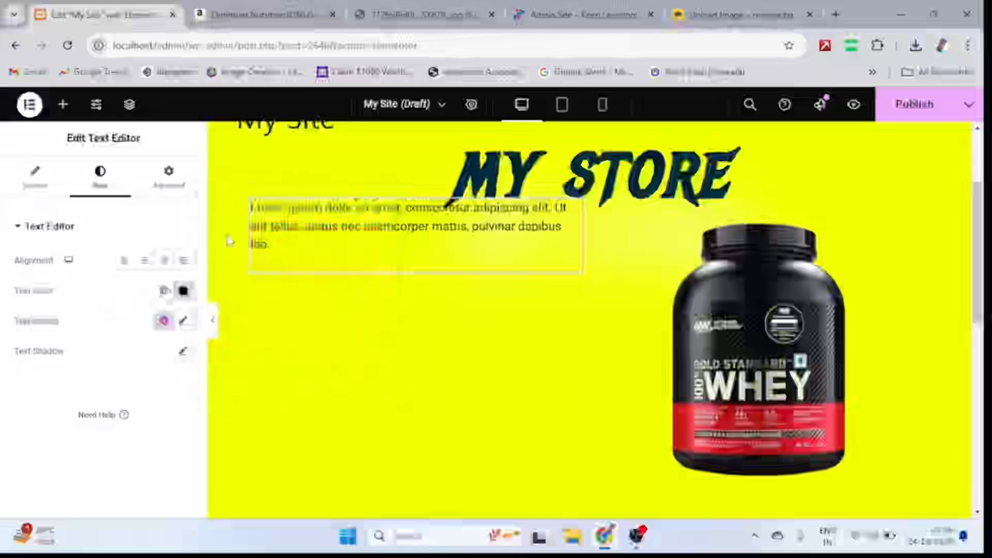
- Set the lorem ipsum paragraph's font family to Poppins and center its alignment
click(184, 322)
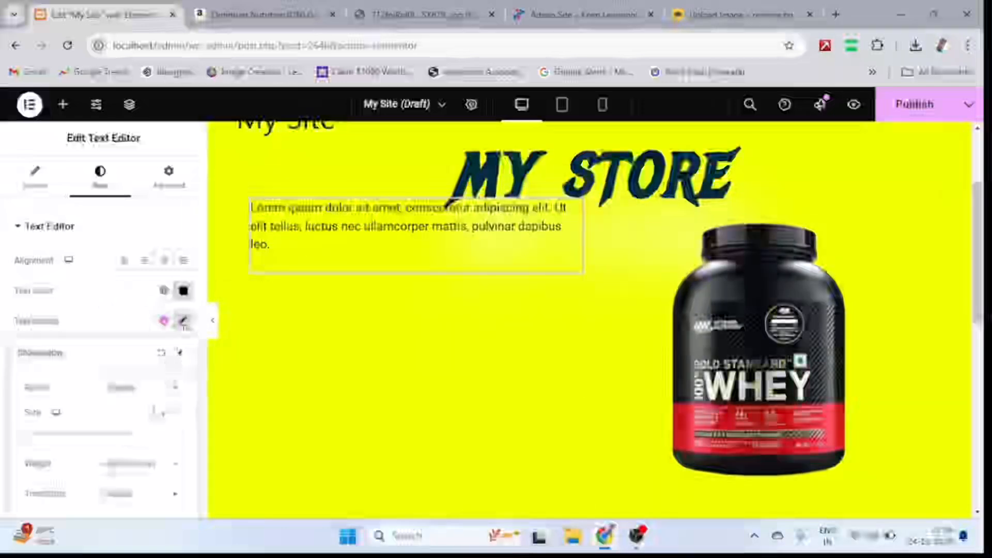
click(146, 391)
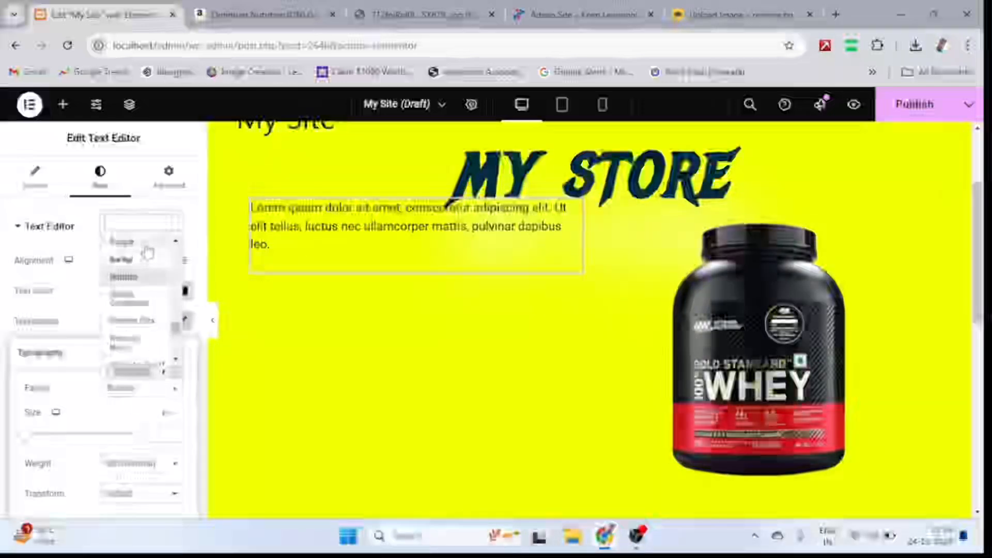
text(pop)
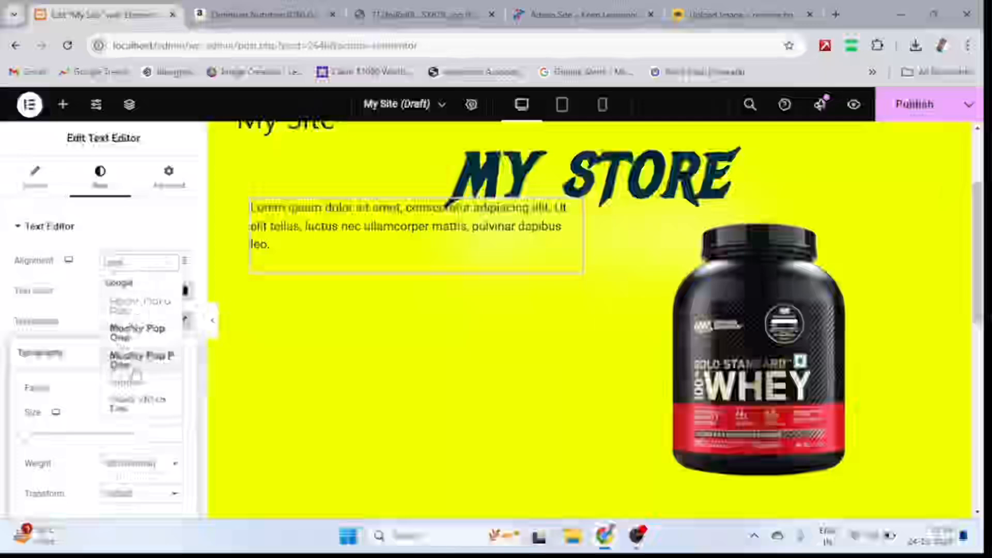
click(137, 388)
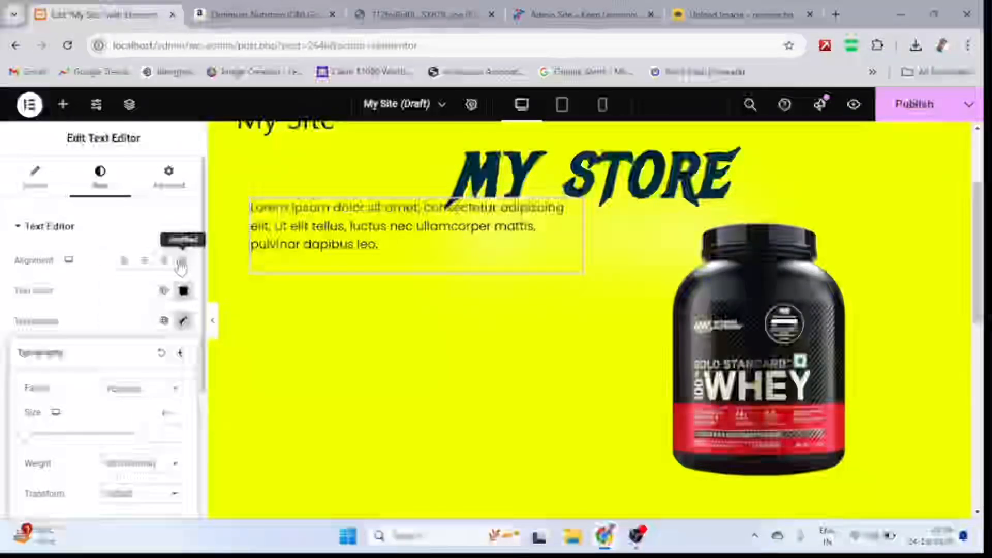
click(182, 263)
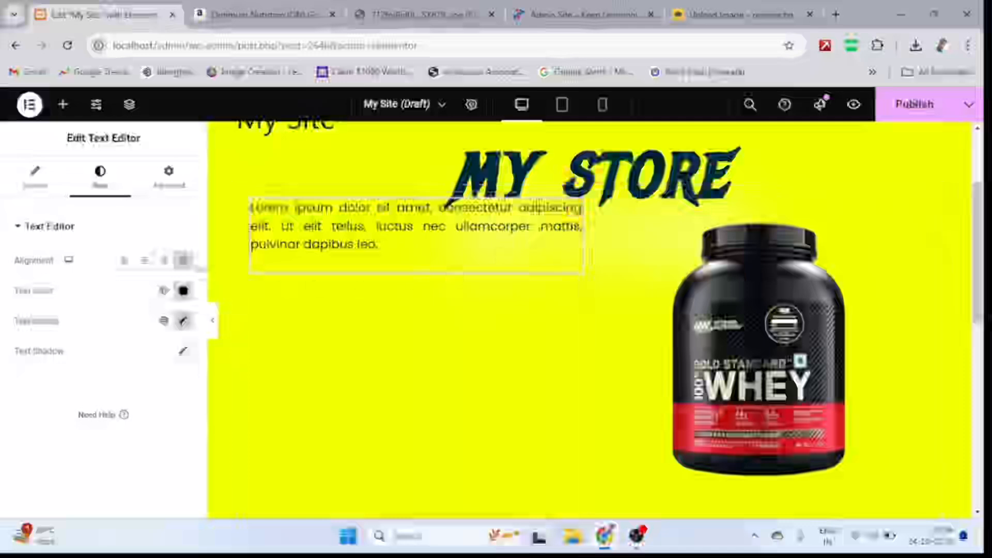
click(145, 262)
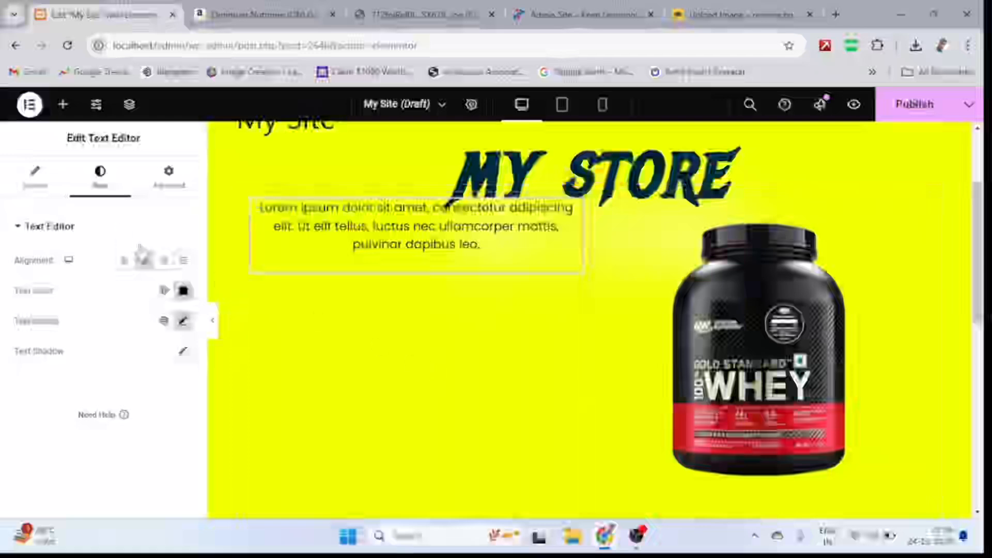
- Unlink the lorem ipsum paragraph's margin sides and set its top margin to 123 px
click(170, 184)
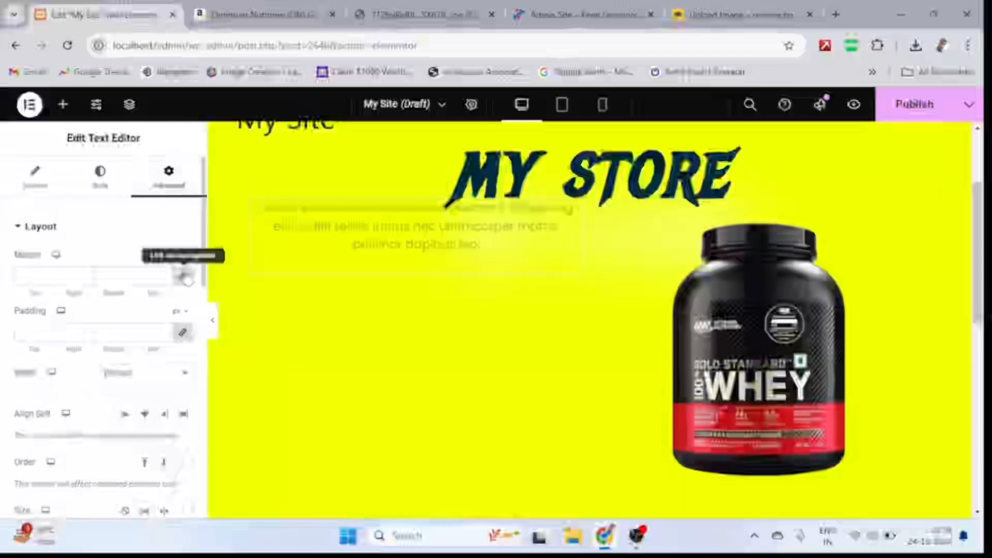
click(41, 276)
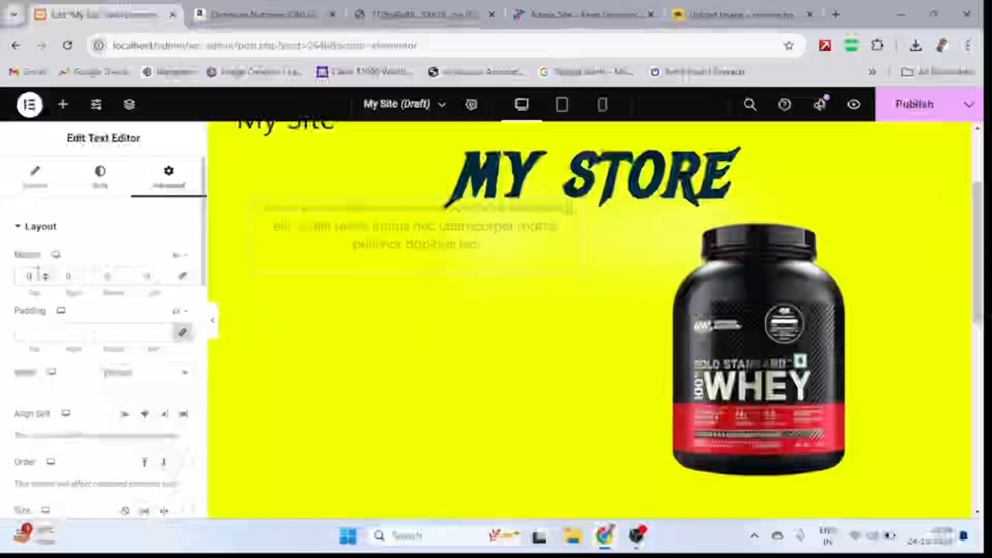
key(Up)
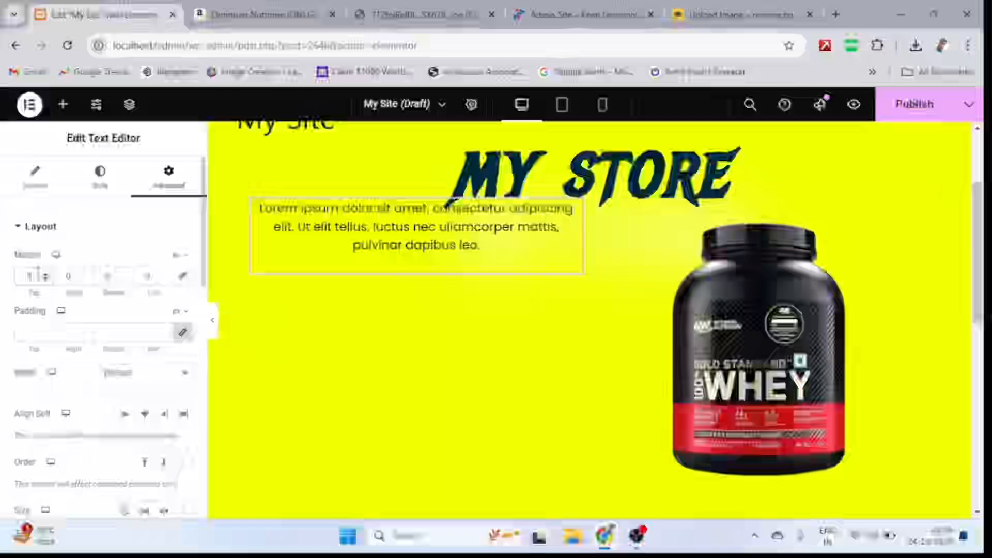
key(Up)
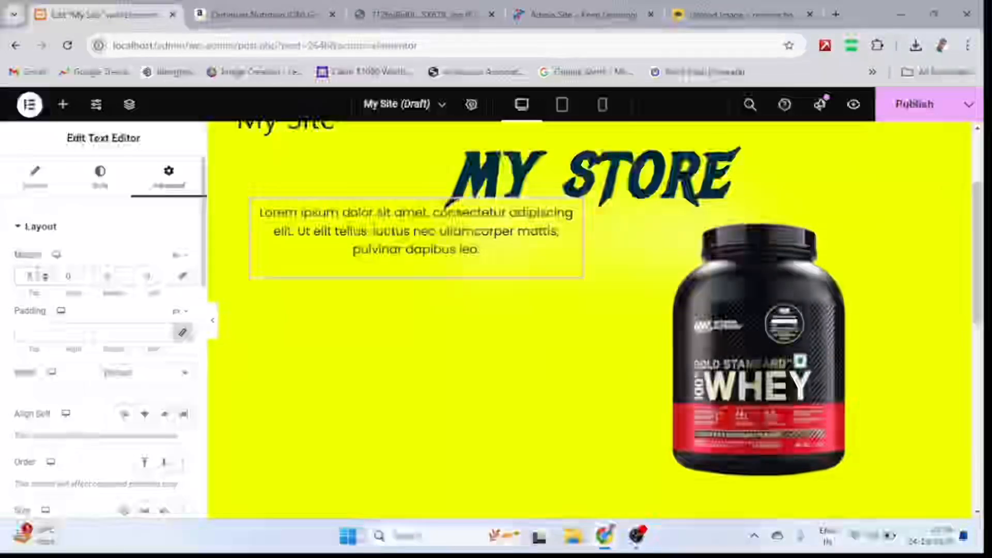
click(45, 275)
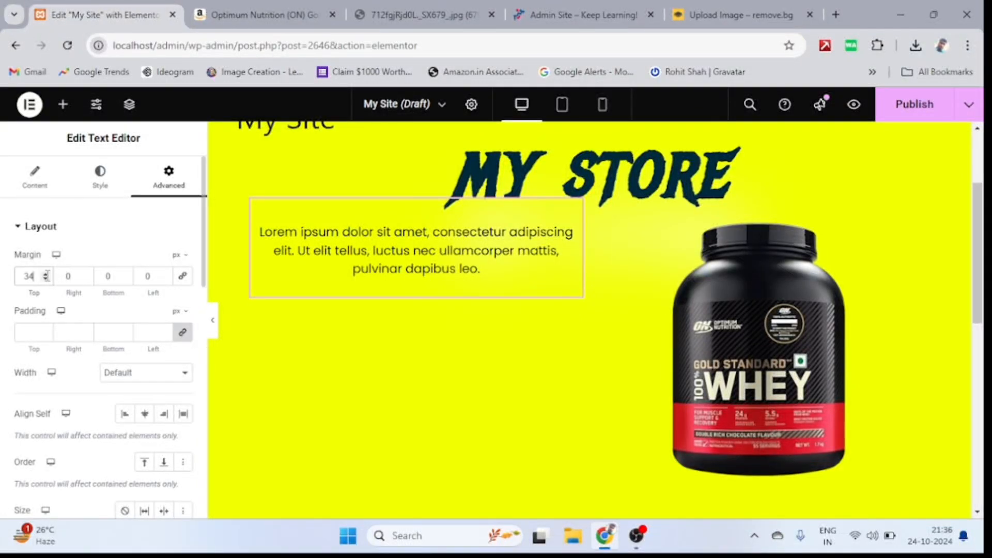
click(45, 274)
click(45, 274)
click(45, 275)
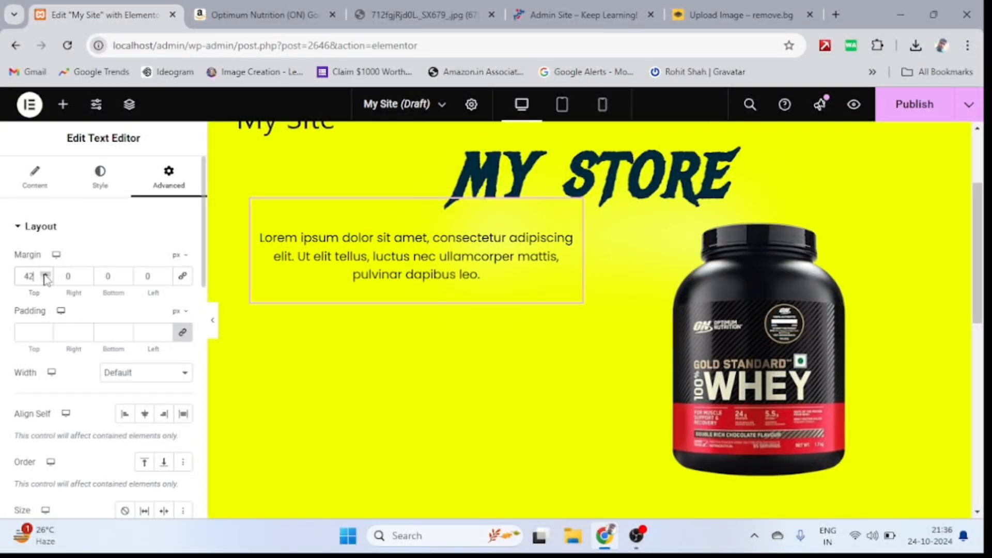
click(45, 275)
click(45, 275)
click(45, 274)
click(45, 274)
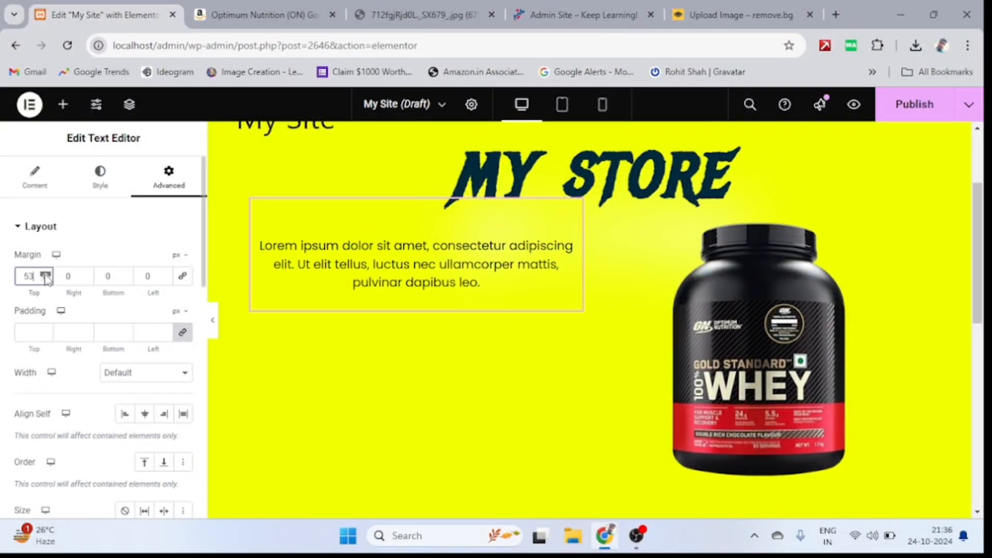
click(45, 274)
click(45, 274)
click(45, 274)
click(45, 274)
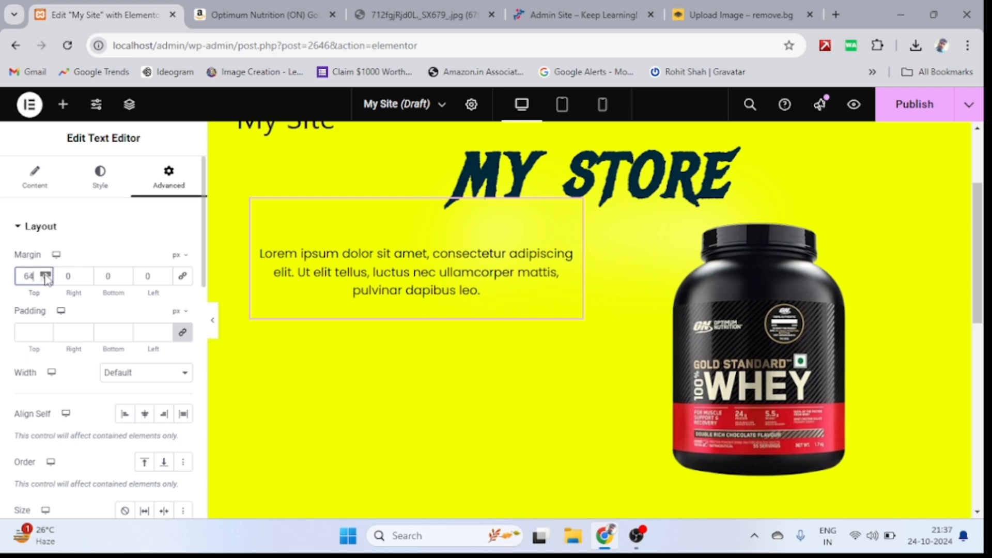
click(45, 274)
click(45, 275)
click(45, 274)
click(45, 274)
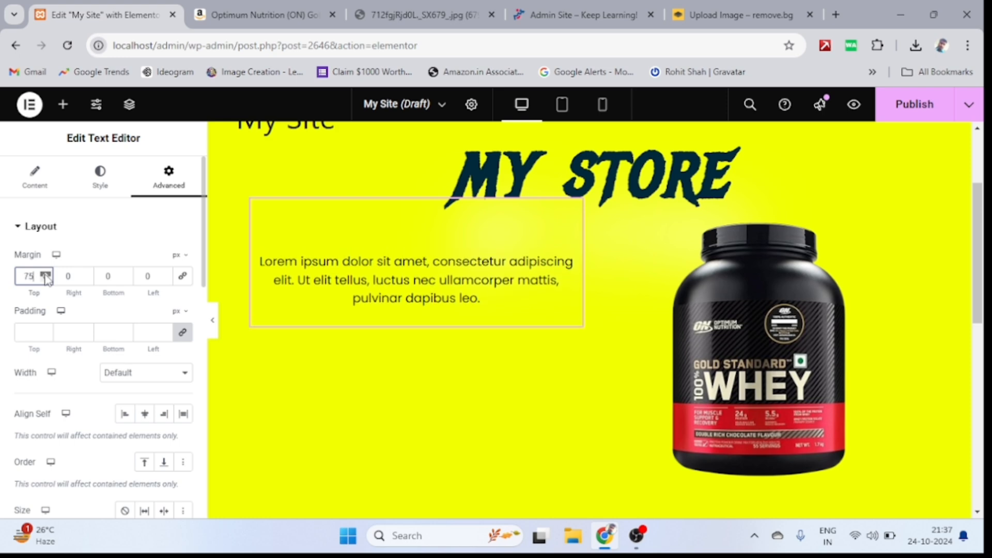
click(44, 274)
click(45, 274)
click(44, 274)
click(44, 274)
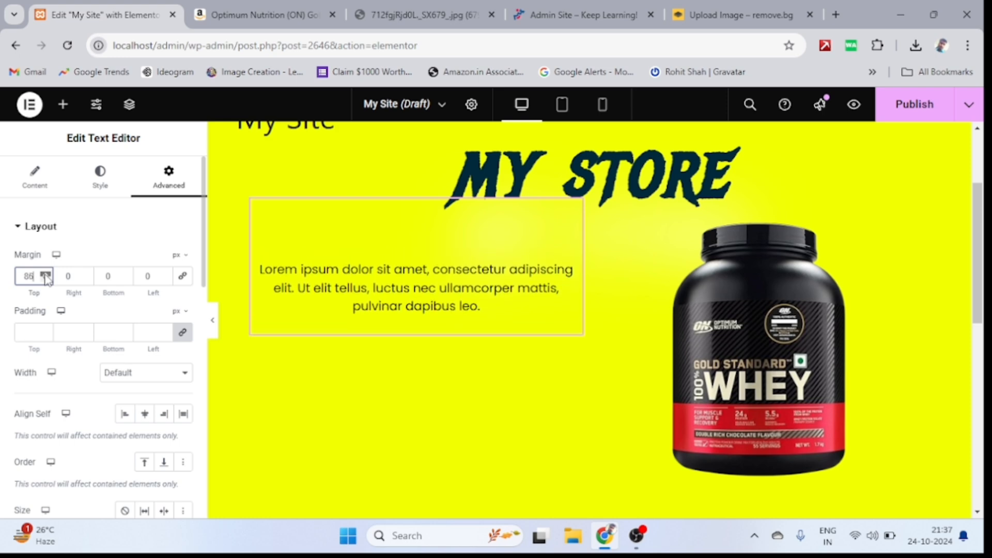
click(45, 274)
click(45, 274)
click(45, 274)
click(45, 275)
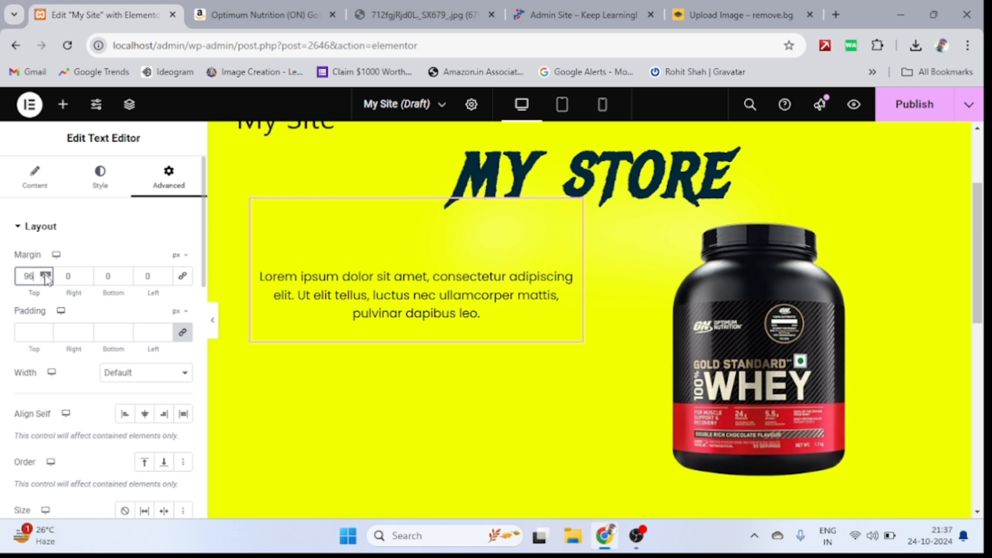
click(45, 274)
click(45, 274)
click(45, 275)
click(45, 274)
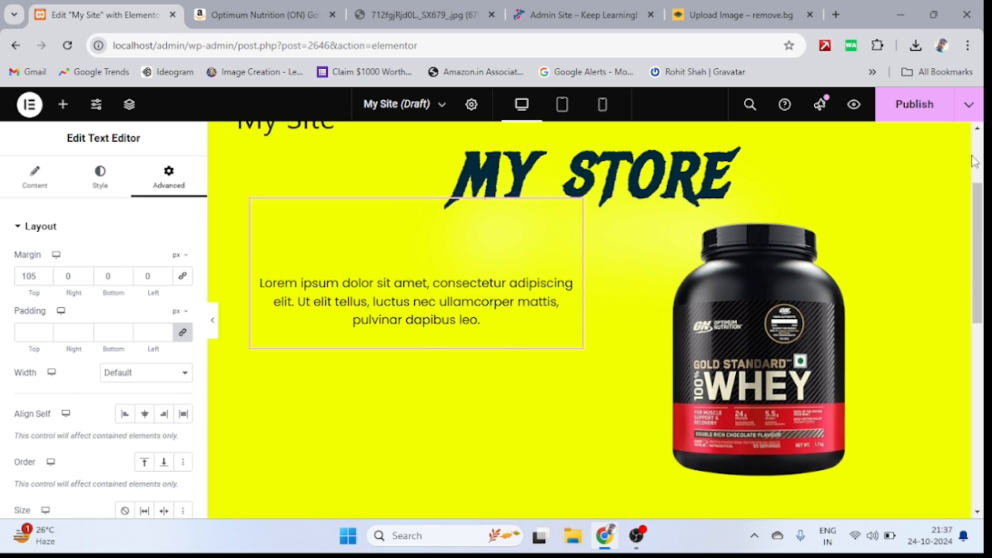
scroll(969, 217, down, 3)
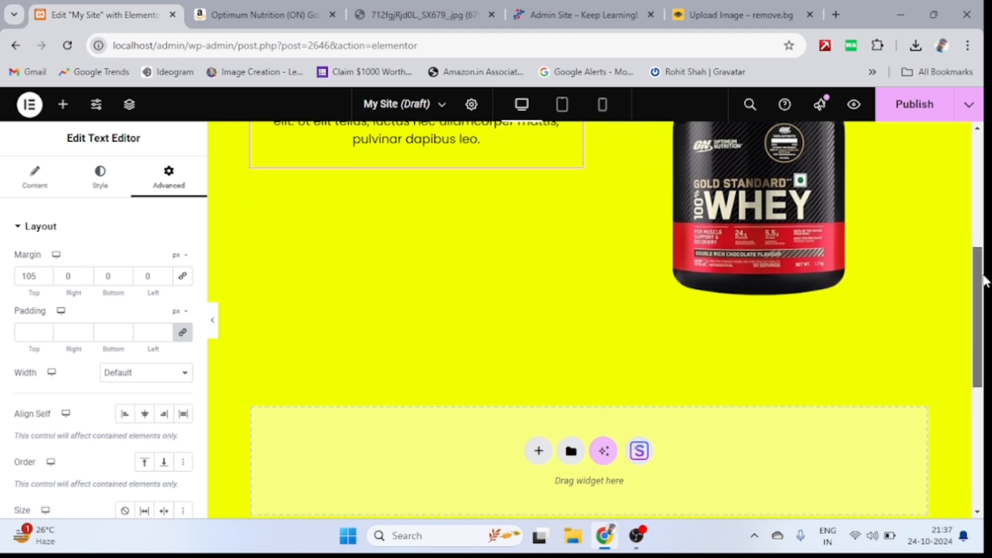
scroll(958, 255, down, 1)
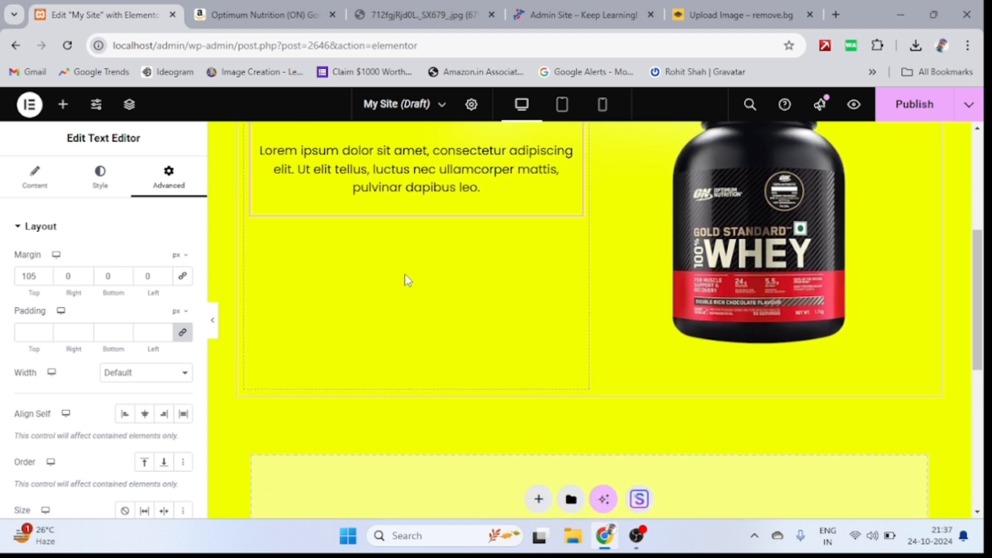
click(46, 274)
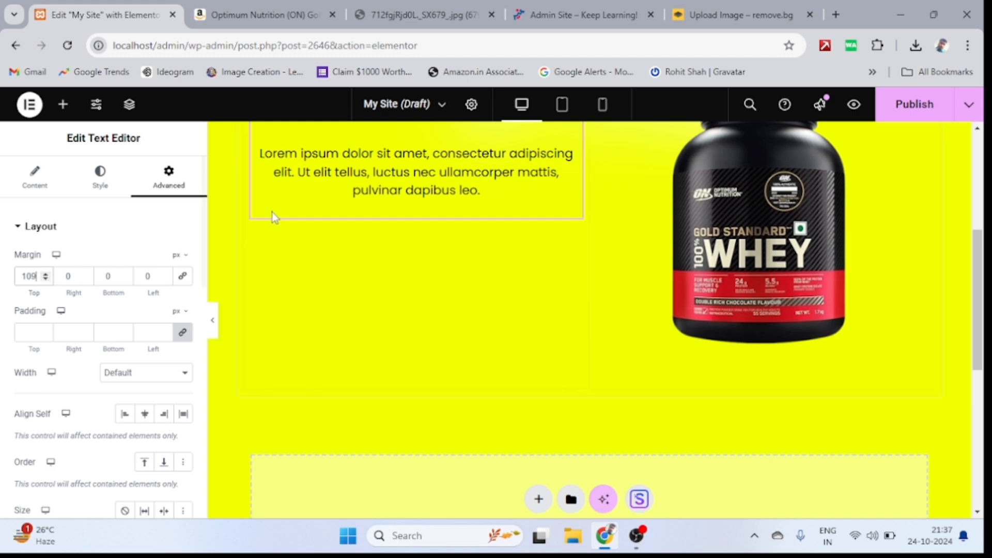
click(46, 274)
click(46, 273)
click(46, 274)
click(46, 274)
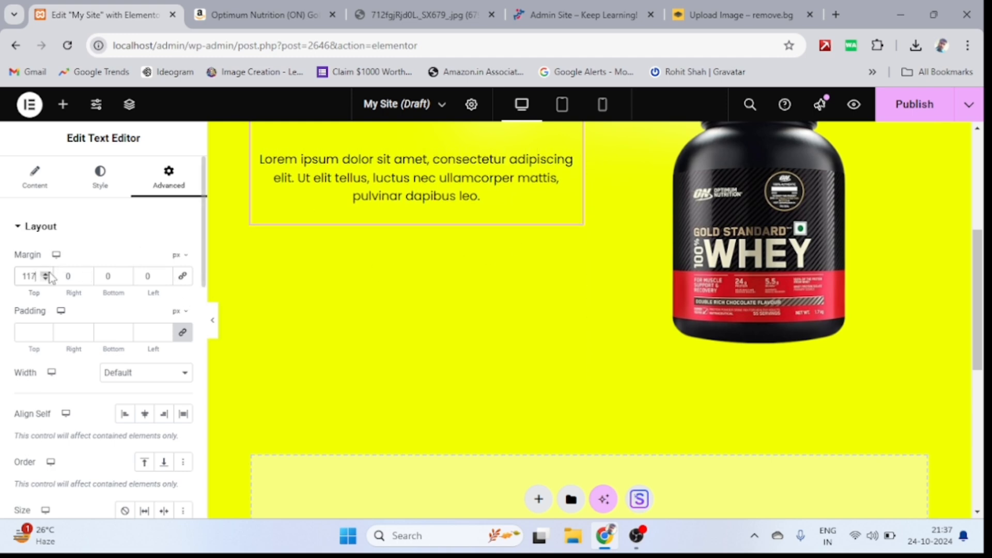
click(46, 274)
click(46, 274)
key(Up)
key(Up)
key(Up)
key(Up)
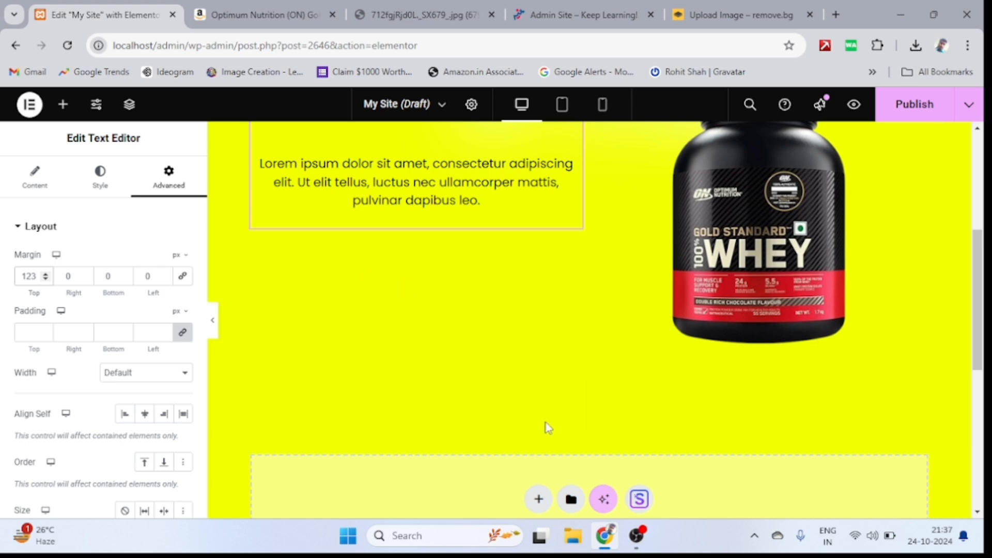
- Add a single-column flexbox container with vertical direction below the whey product section
click(539, 499)
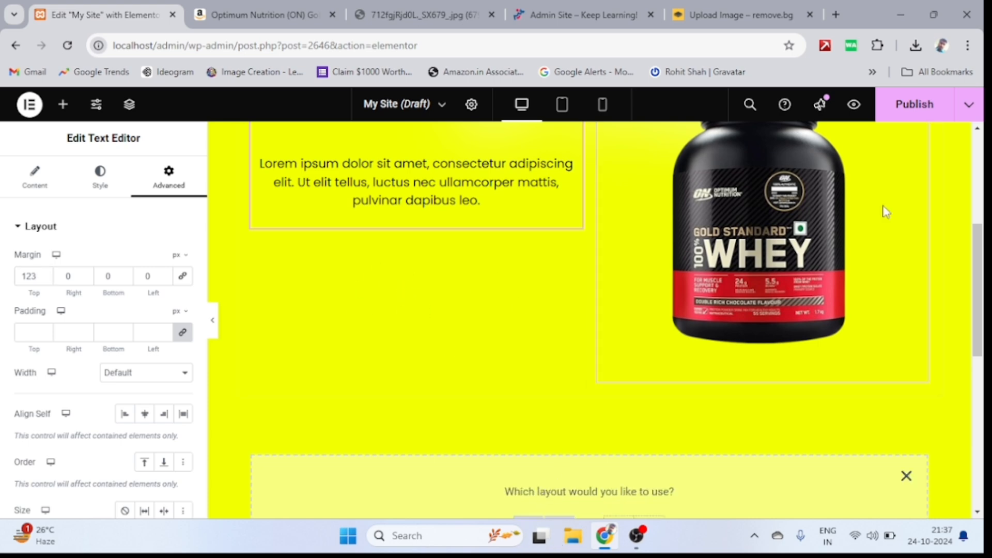
scroll(982, 258, down, 3)
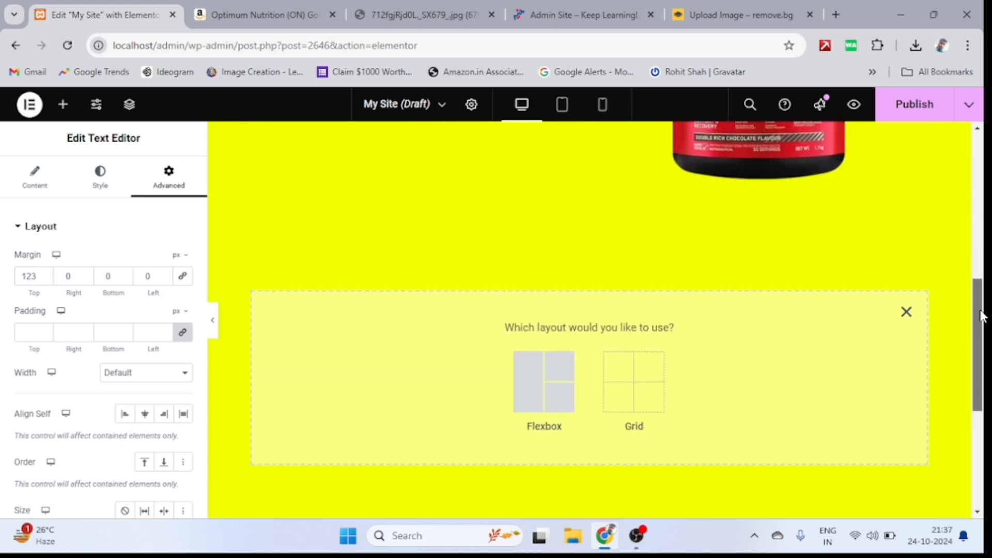
click(525, 376)
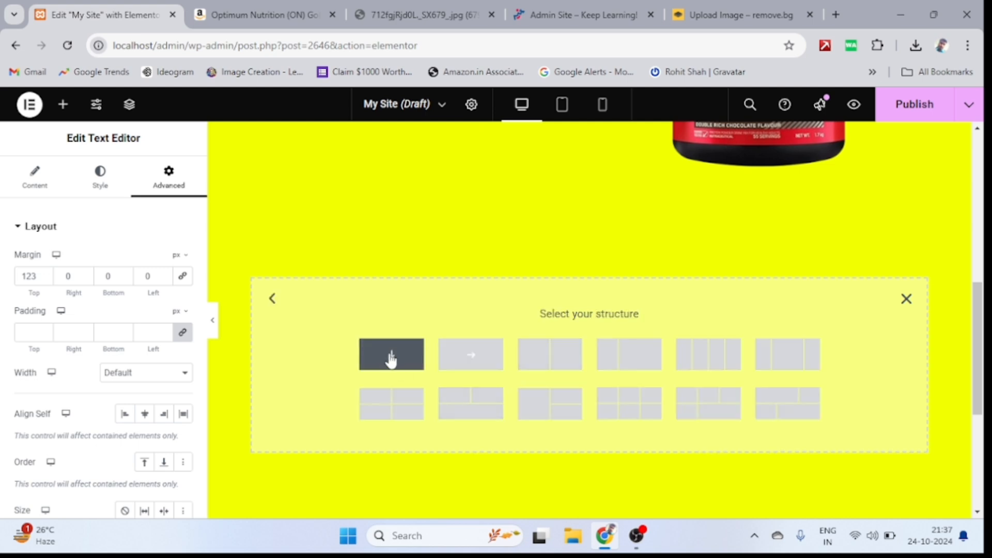
click(391, 356)
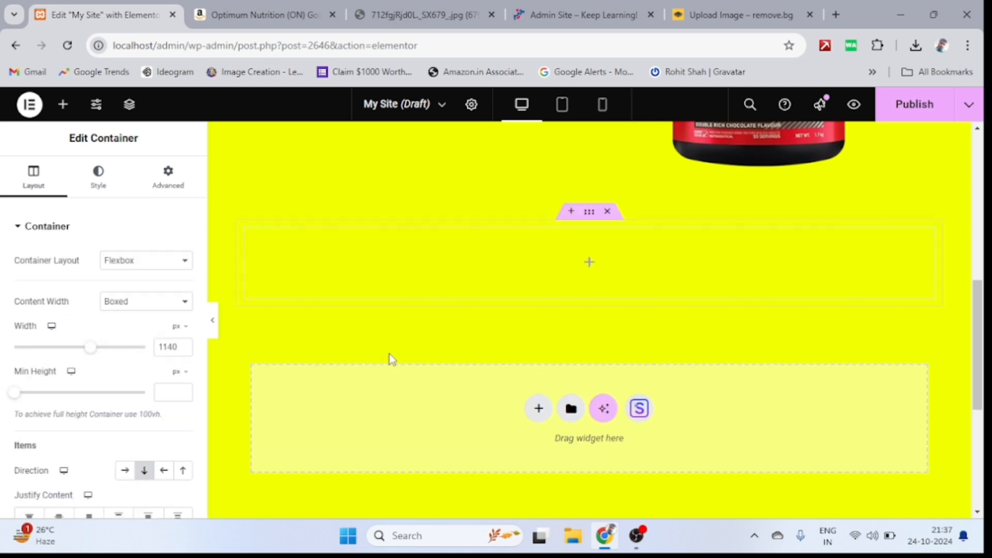
- Place a Button widget inside the new empty container below the whey product section
click(64, 108)
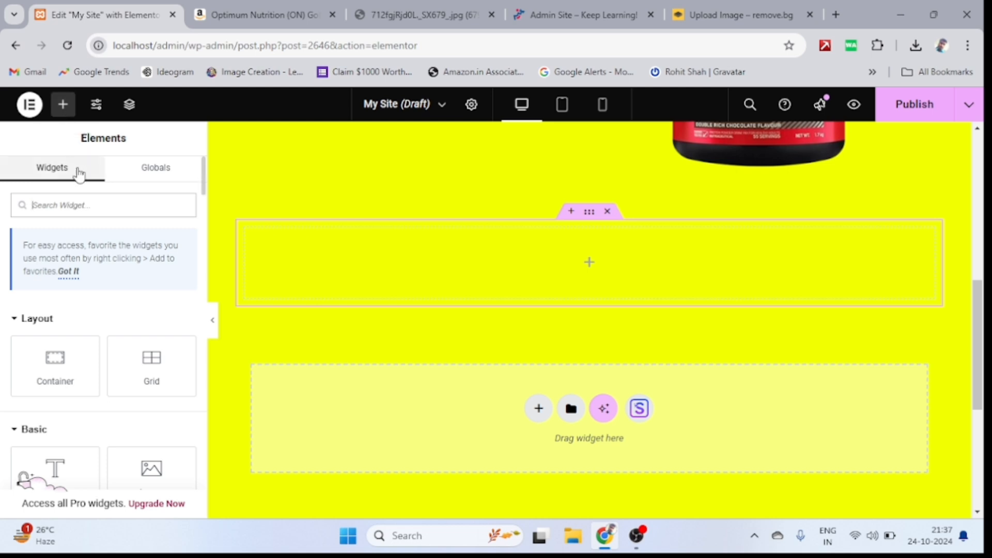
scroll(205, 194, down, 5)
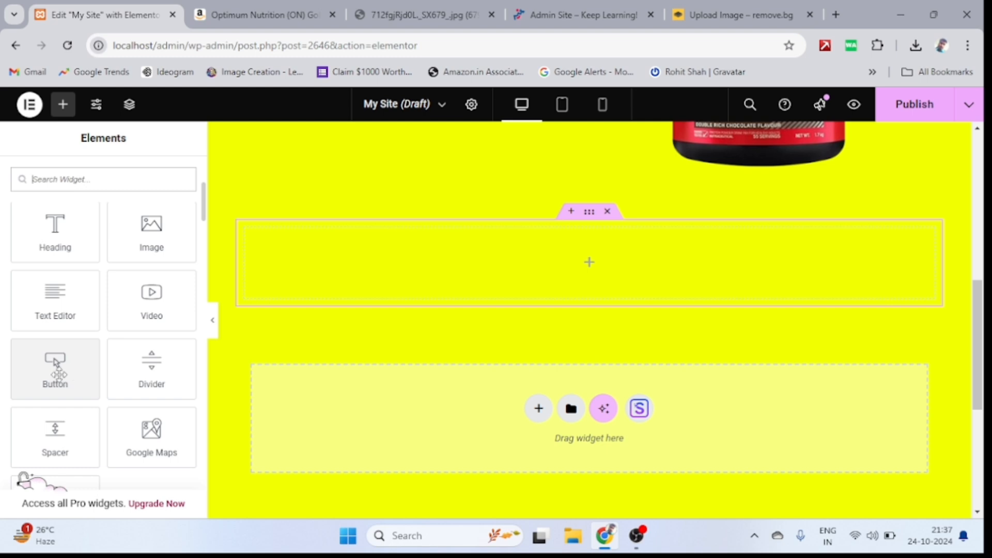
drag(55, 364, 465, 278)
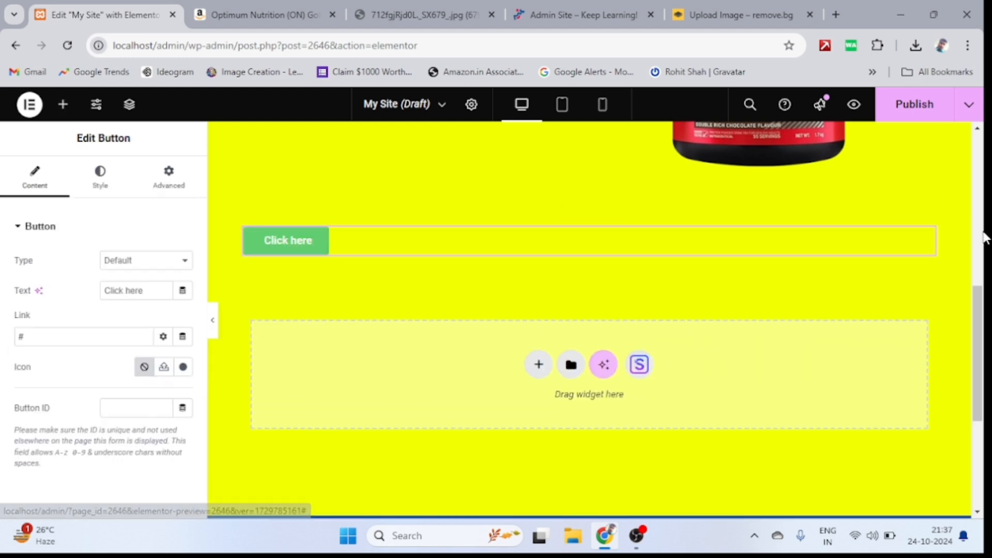
drag(985, 309, 956, 275)
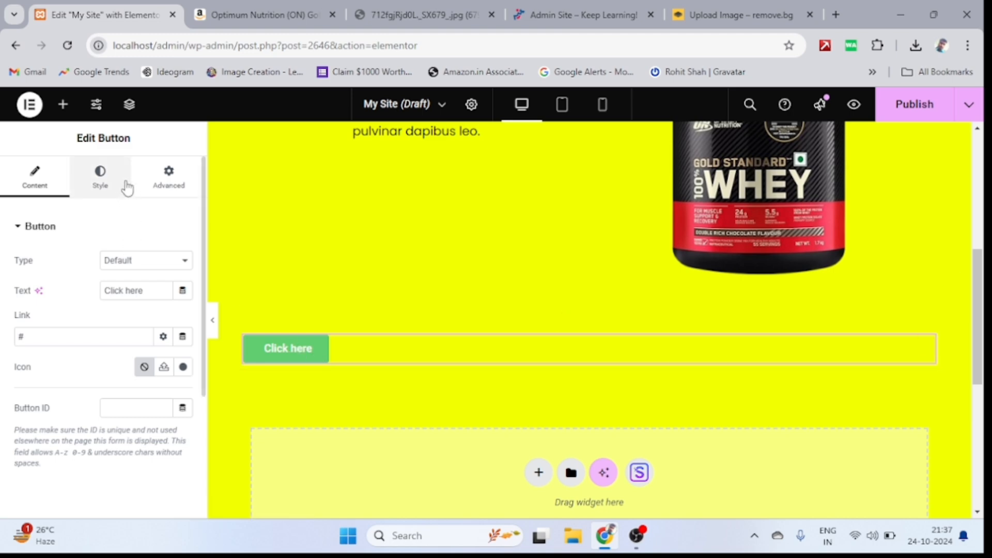
- Set the Click here button's background color to near-black #000701
click(100, 176)
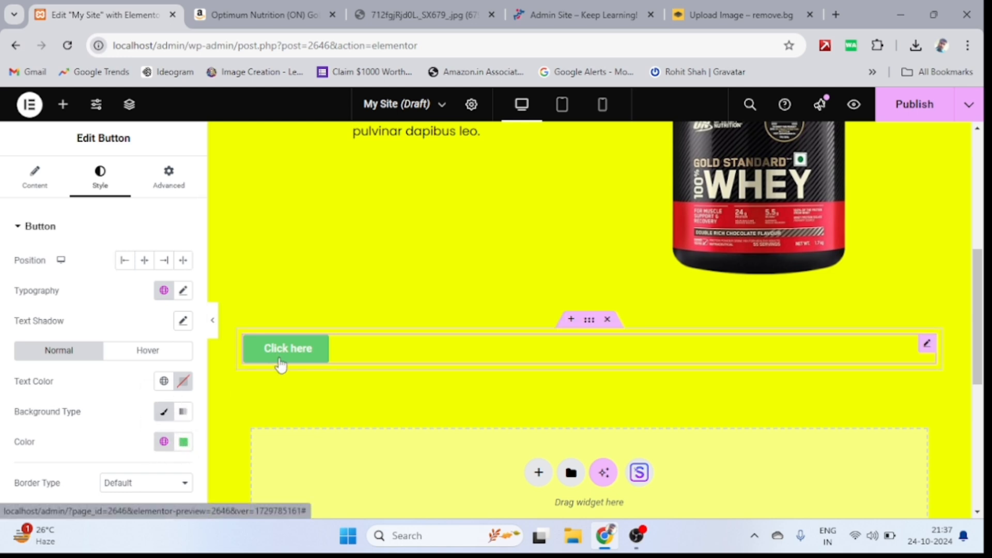
click(183, 441)
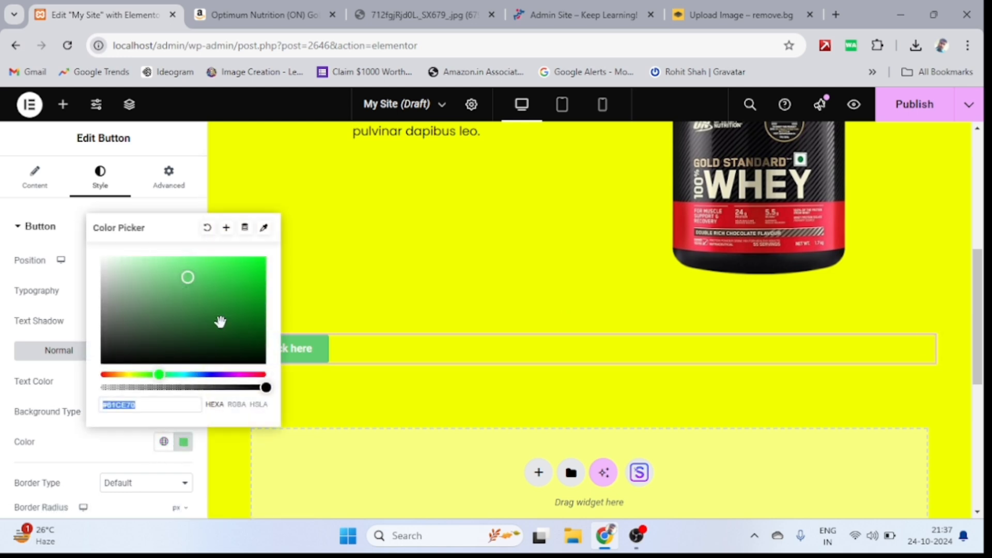
drag(219, 323, 260, 361)
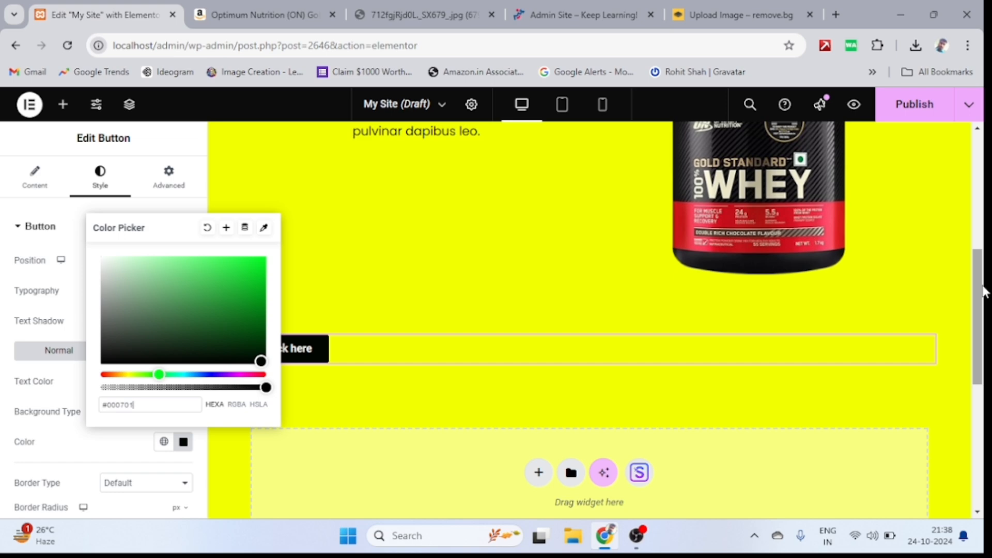
click(982, 287)
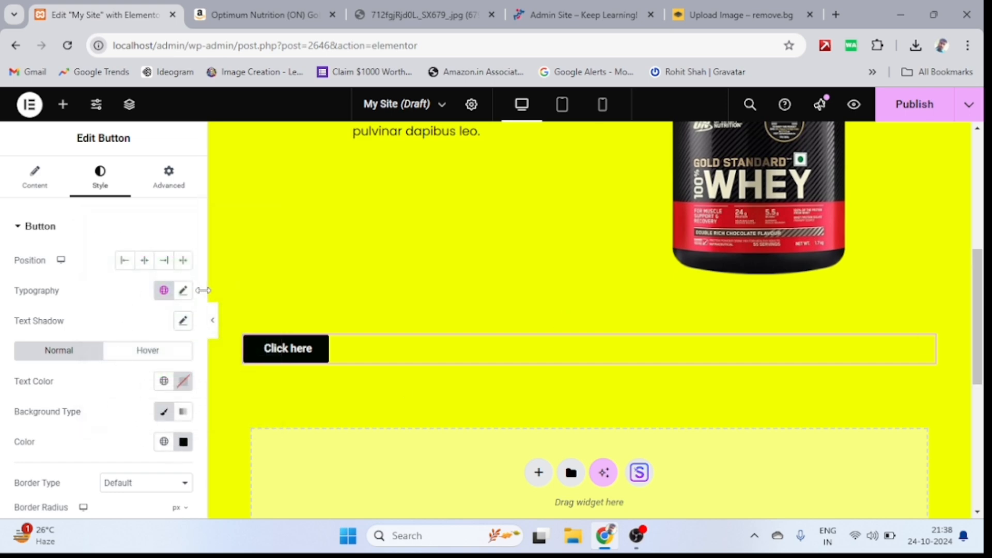
scroll(202, 283, down, 10)
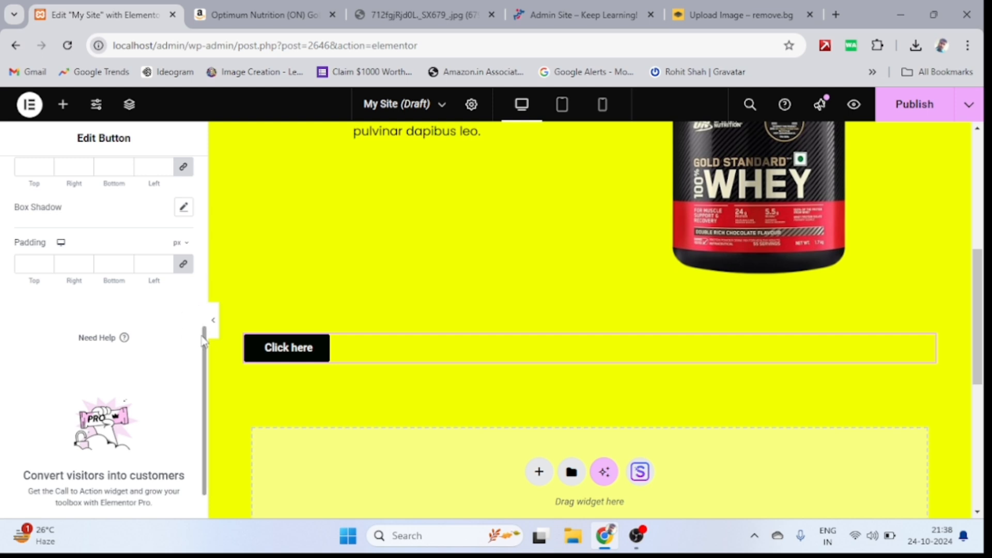
drag(202, 341, 197, 339)
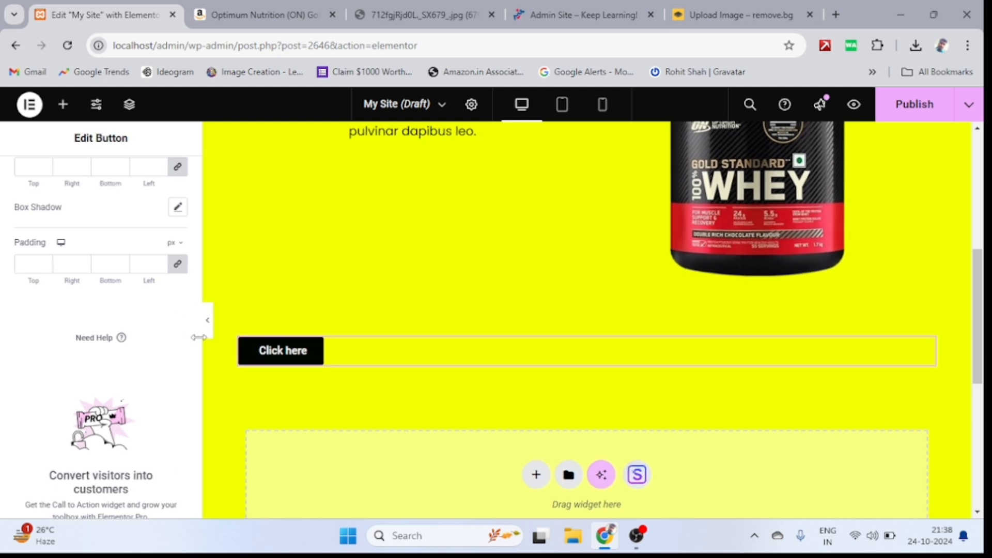
scroll(165, 332, up, 6)
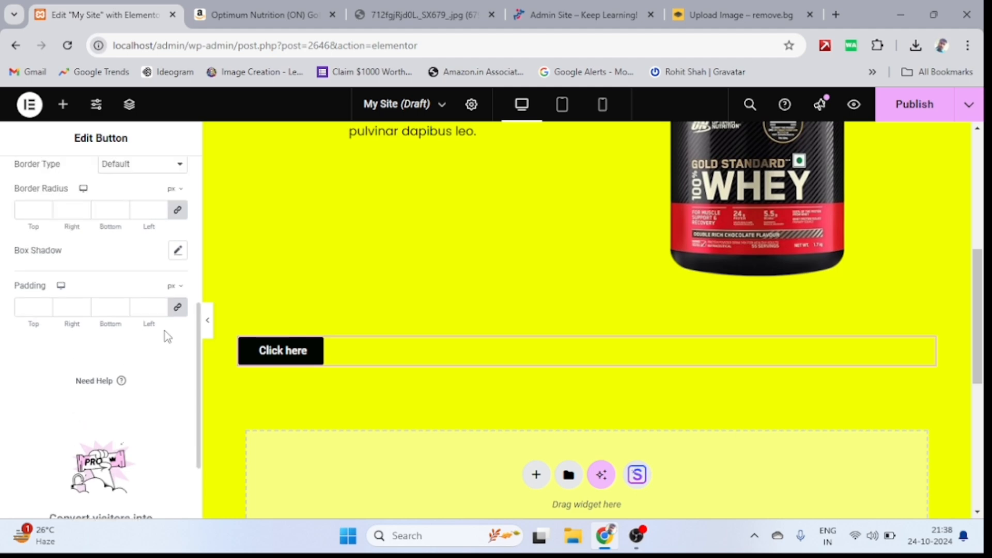
scroll(166, 336, down, 2)
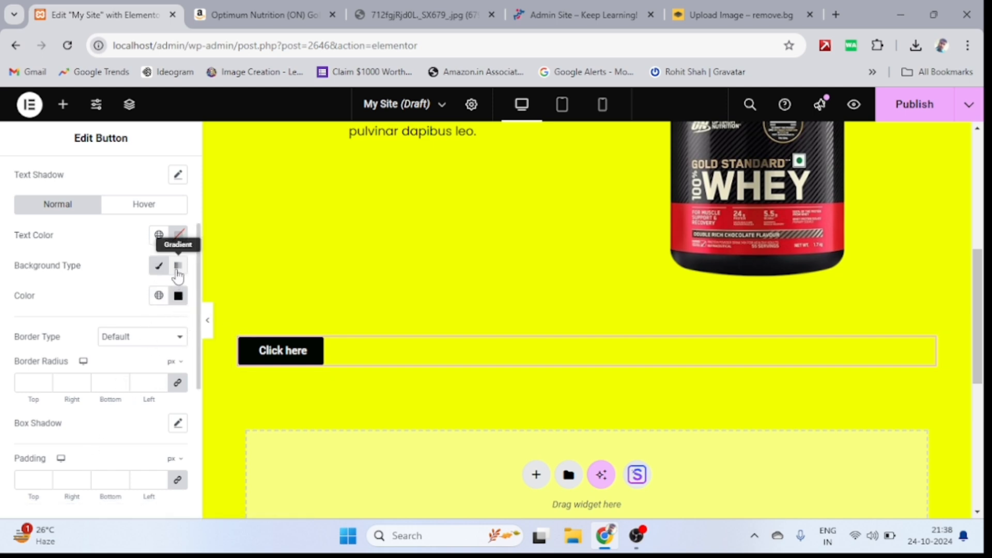
click(178, 238)
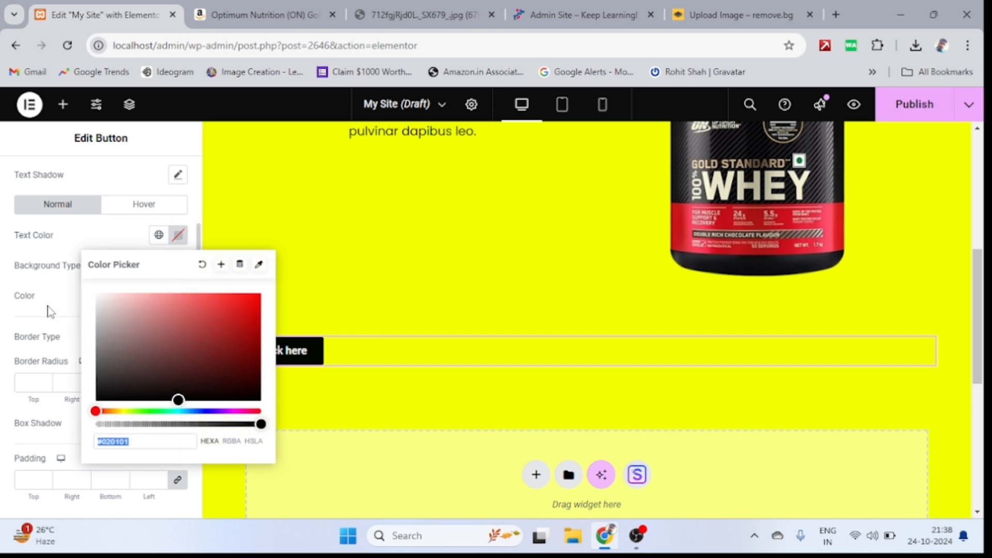
click(75, 286)
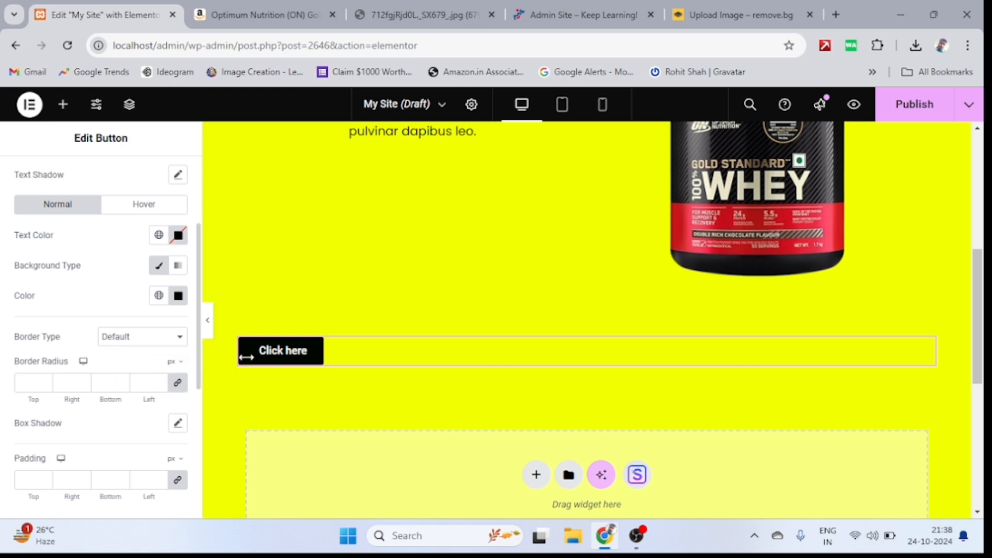
- Set the Click here button's border radius to 26 px on all linked corners
click(160, 386)
click(160, 381)
click(160, 380)
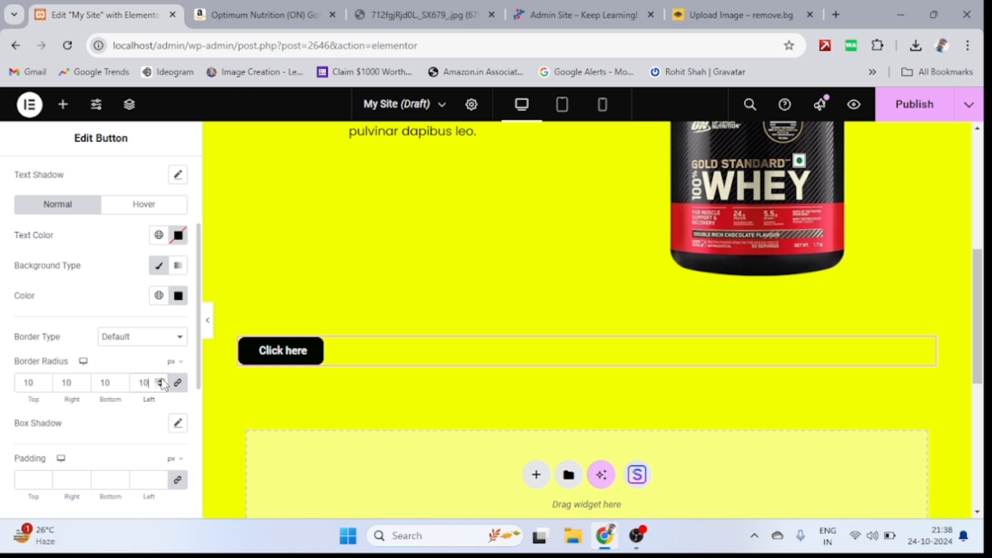
click(160, 381)
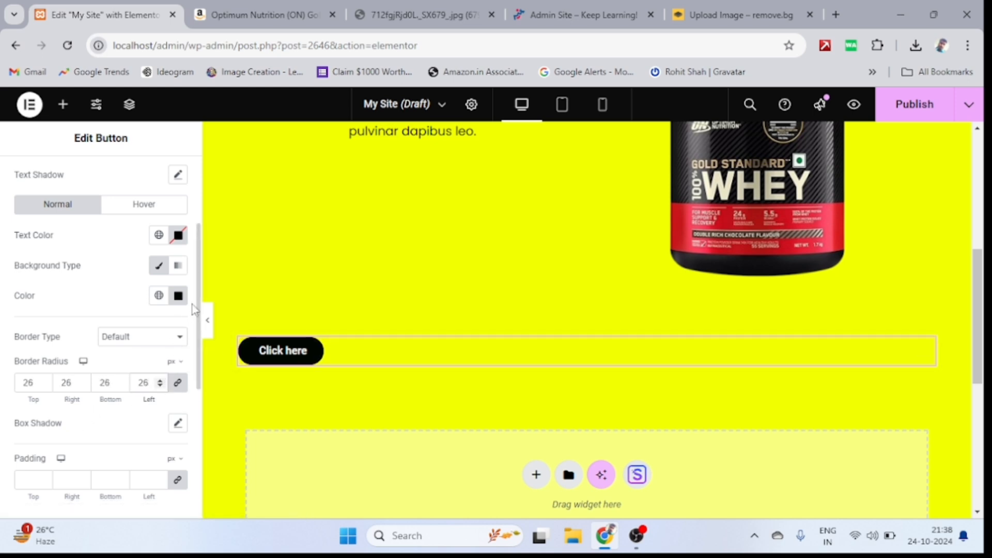
- Set the Click here button's font size to 34 px in its typography settings
scroll(72, 275, down, 2)
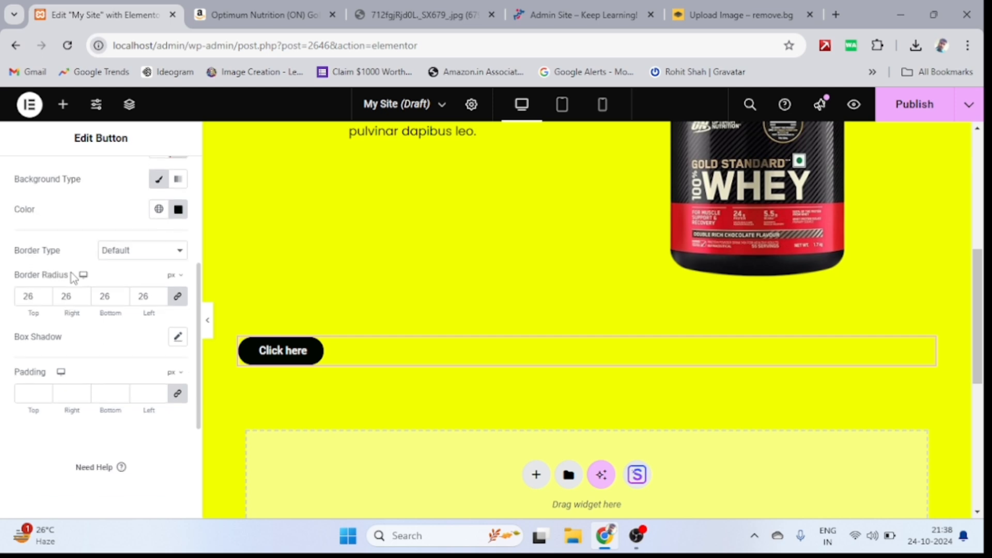
scroll(73, 278, up, 4)
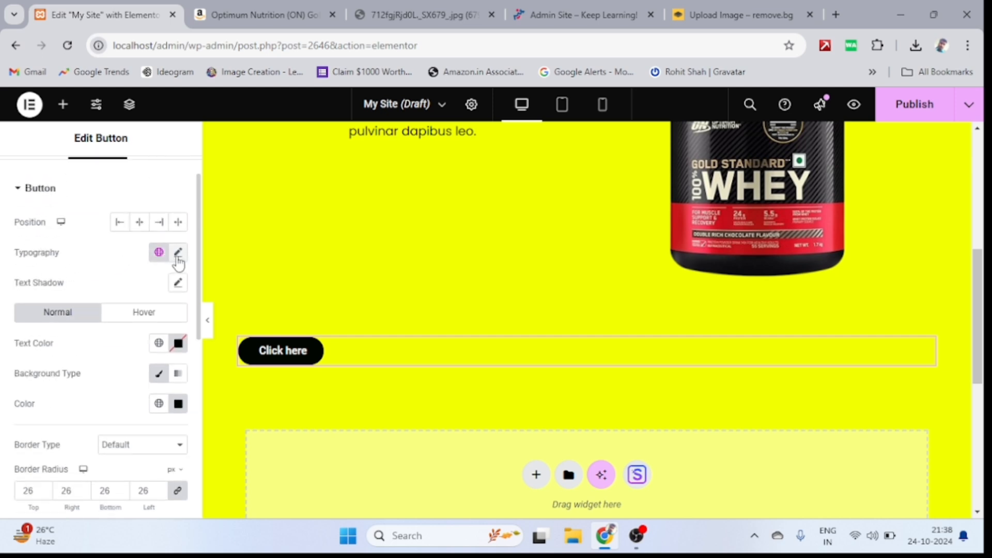
click(178, 253)
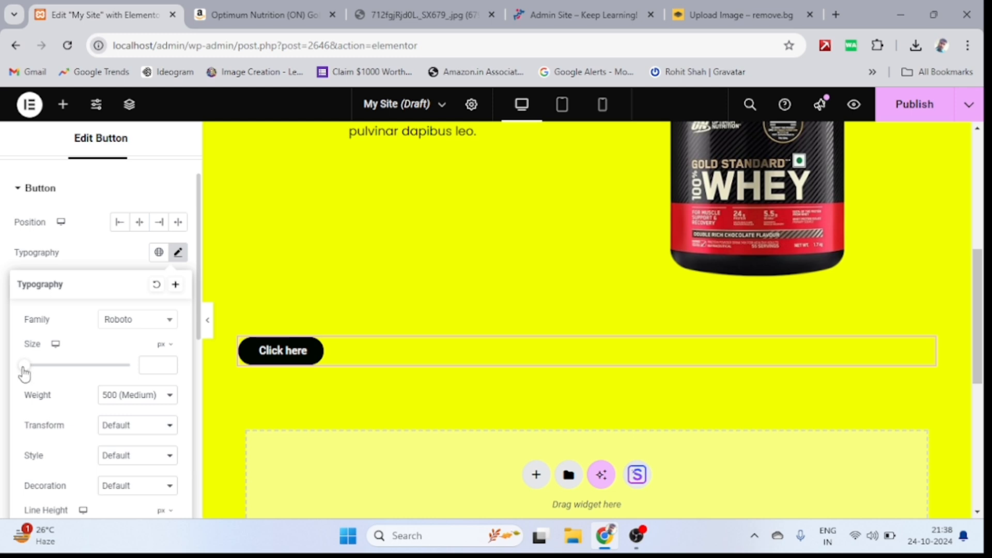
drag(23, 367, 42, 369)
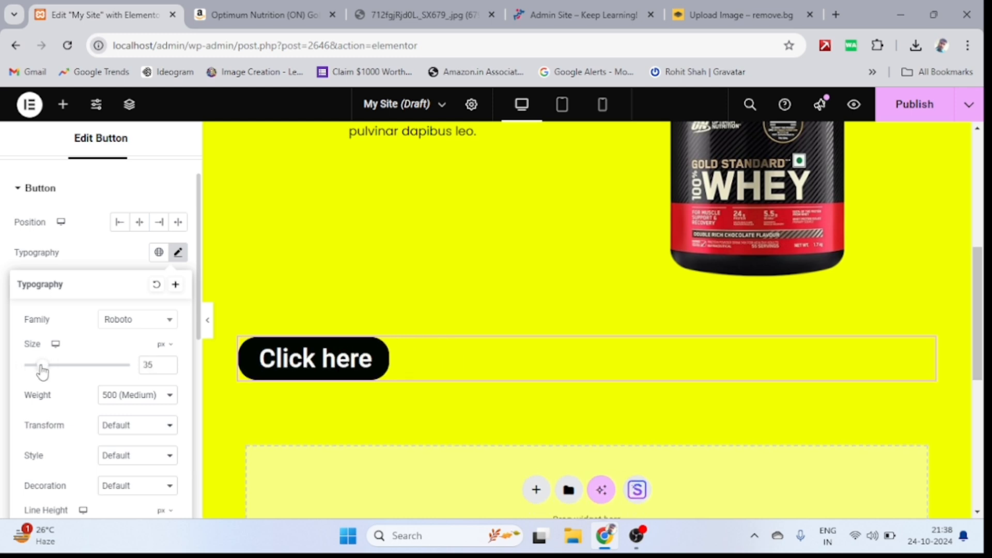
click(86, 261)
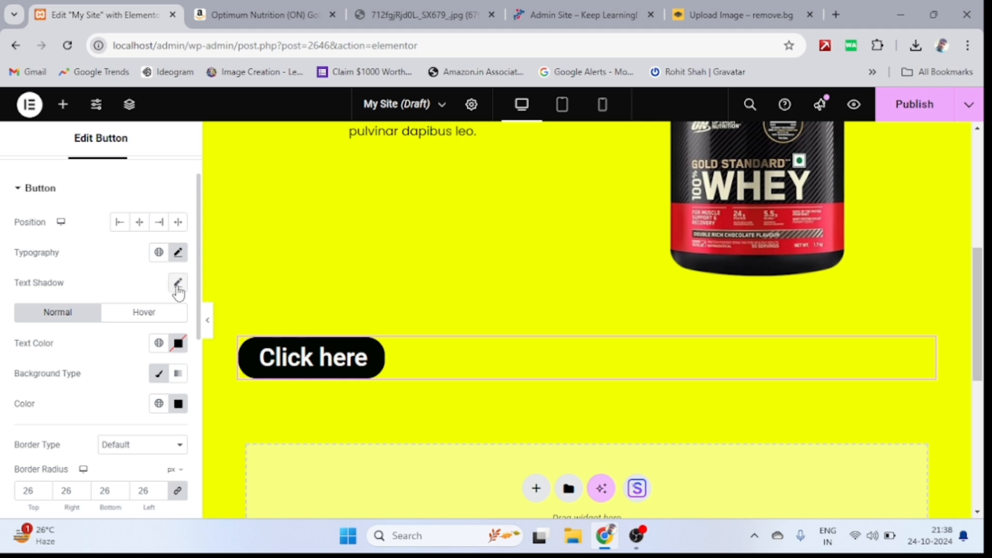
click(178, 283)
click(130, 295)
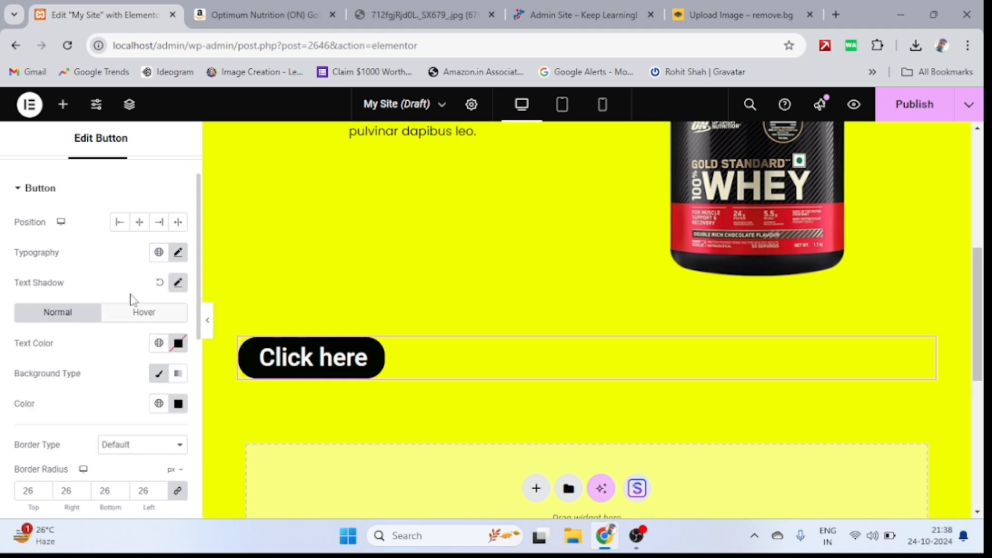
- Change the Click here button's font family to Poppins
click(177, 257)
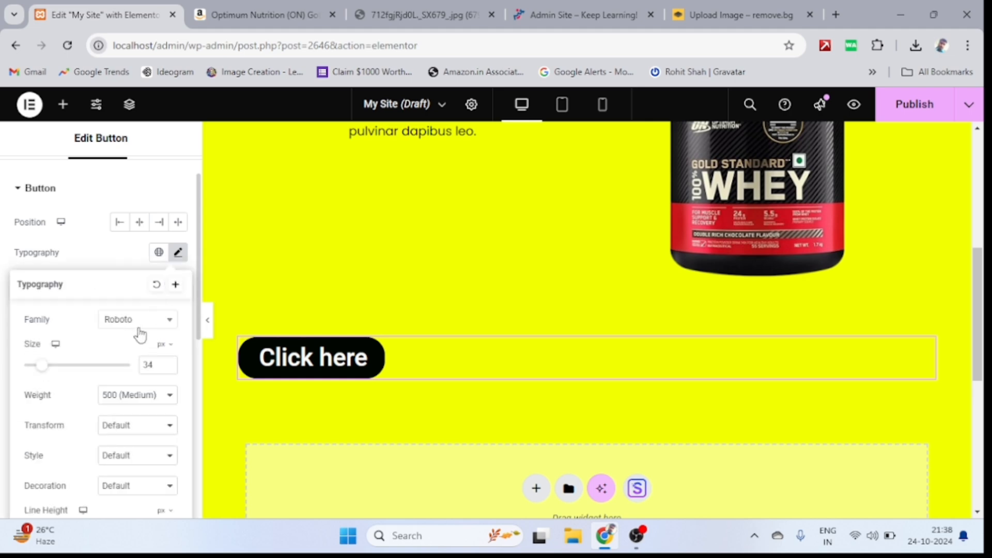
click(136, 321)
text(pop)
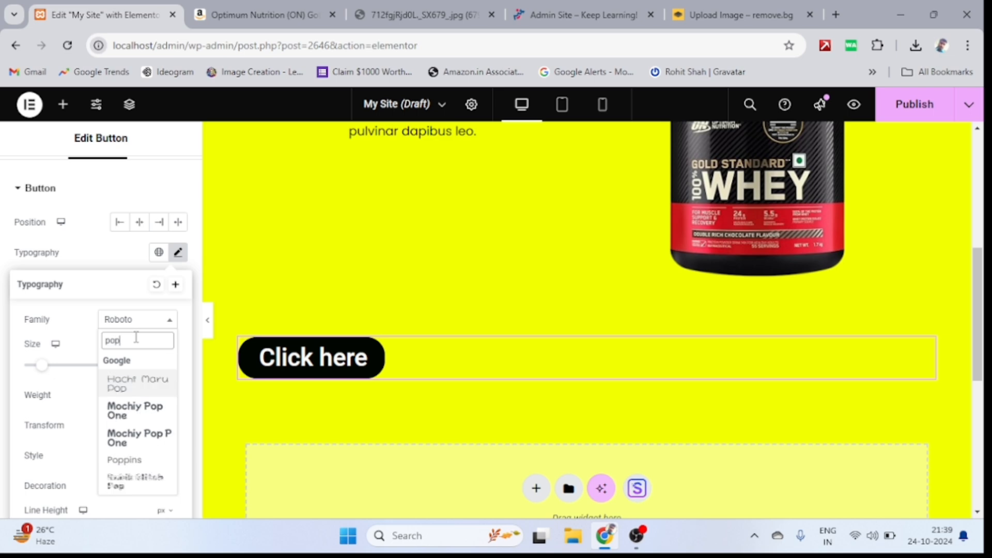
click(144, 462)
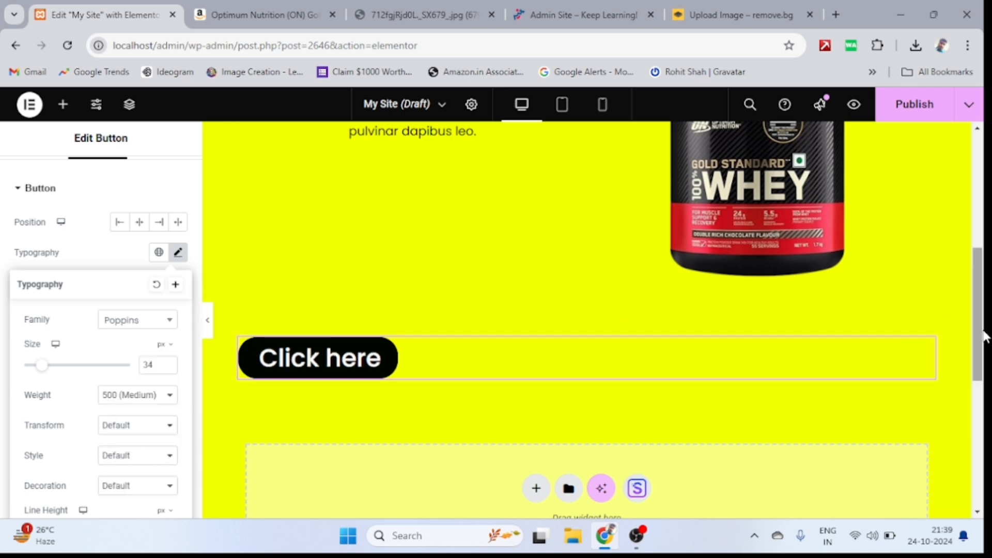
- Set the Click here button's top margin to -143 px in its advanced layout settings
scroll(981, 333, up, 2)
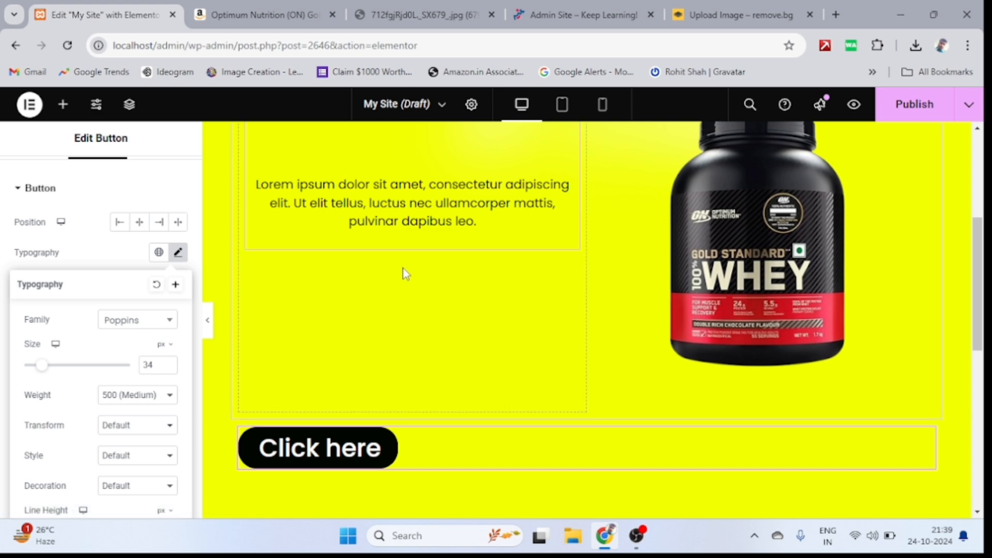
click(339, 457)
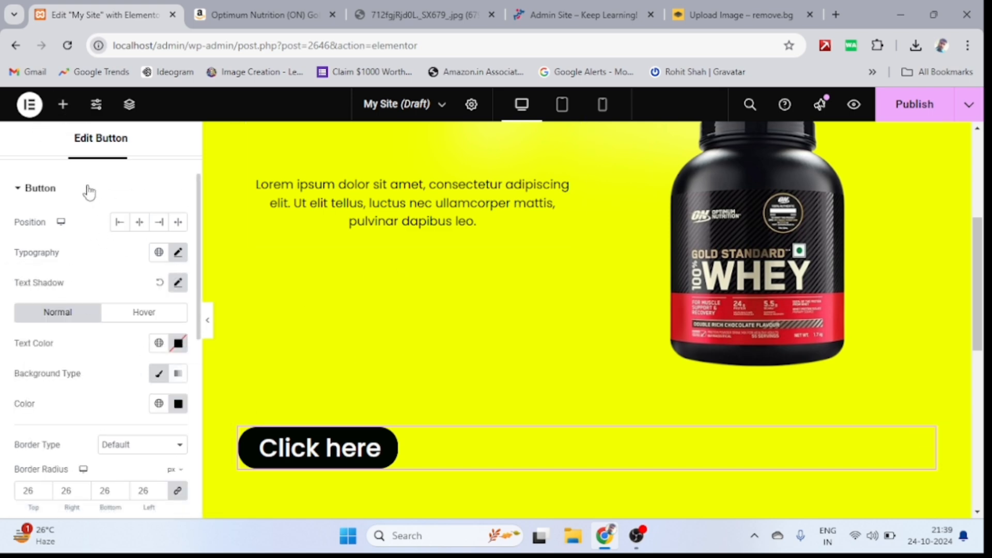
click(89, 191)
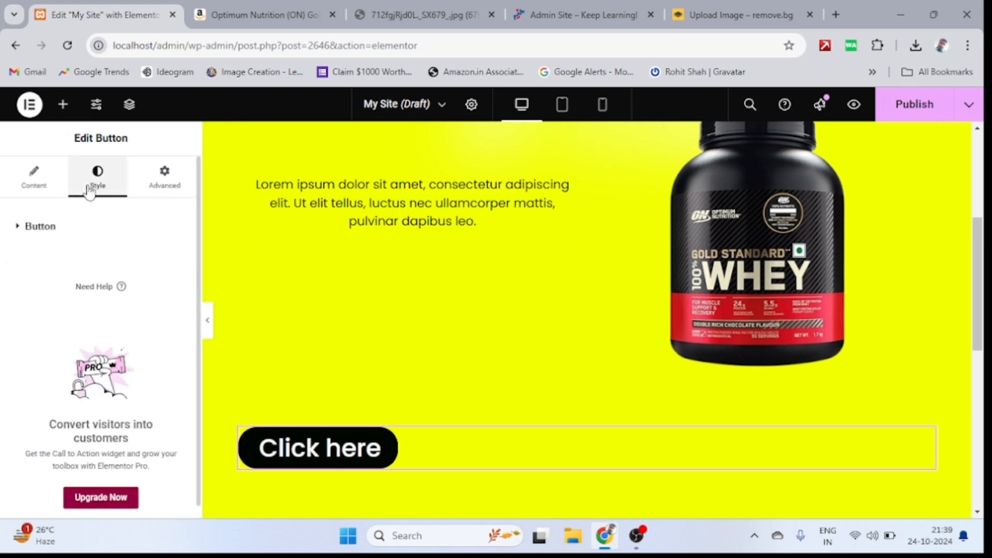
click(150, 186)
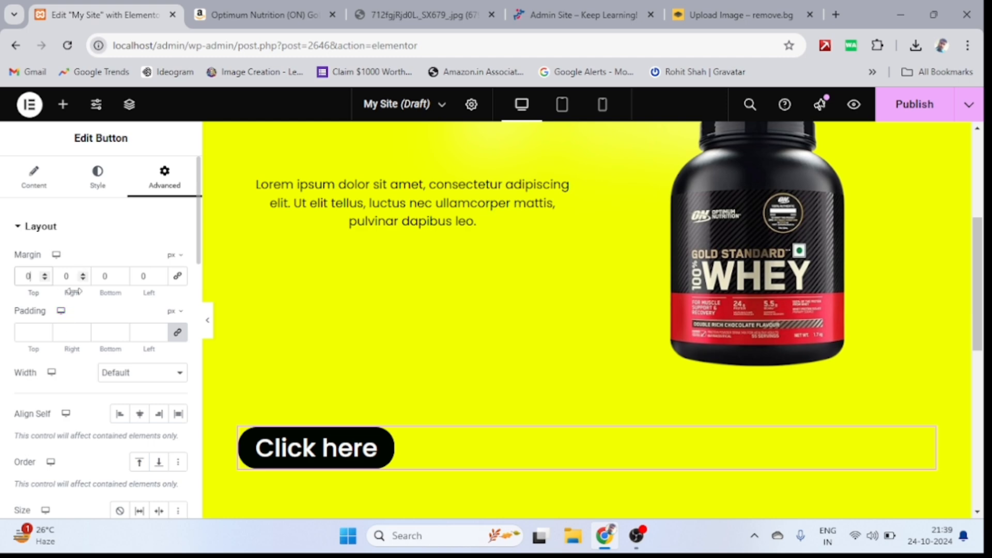
click(25, 277)
text(-3)
key(Down)
key(Down)
key(Down)
key(Down)
key(Down)
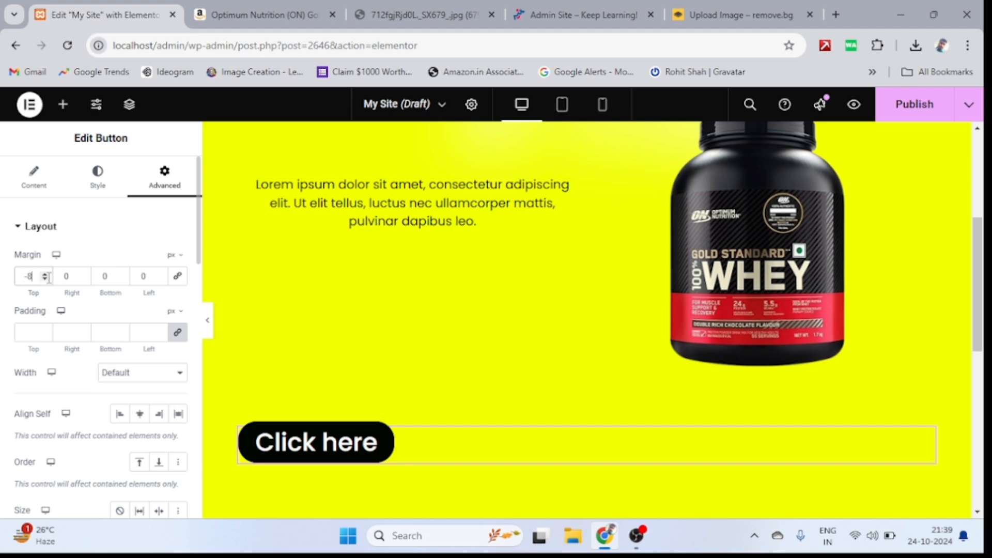
key(Down)
key(Down)
key(Down)
key(Down)
key(Down)
key(Down)
key(Down)
key(Down)
key(Down)
key(Down)
key(Down)
key(Down)
key(Down)
key(Down)
key(Down)
key(Down)
key(Down)
key(Down)
key(Down)
key(Down)
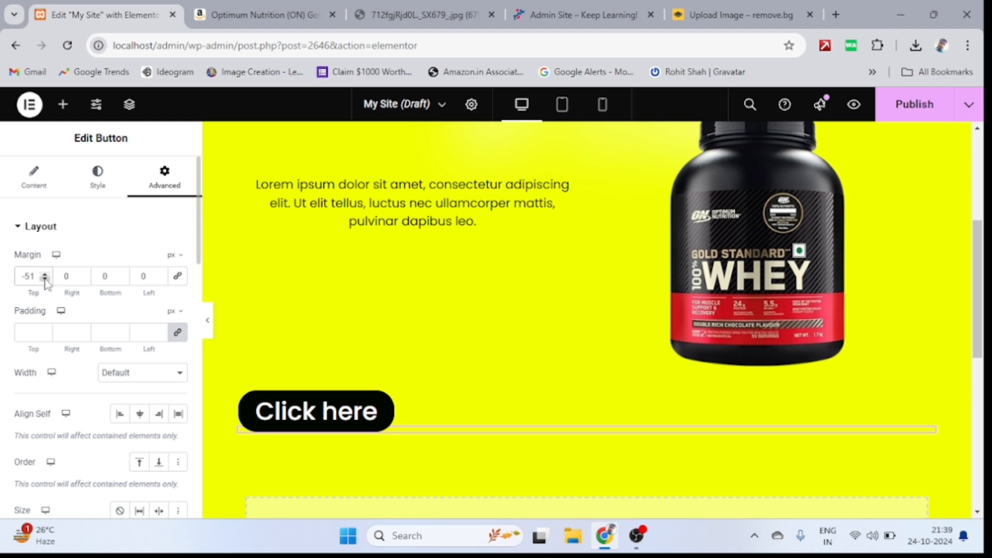
click(46, 280)
click(46, 280)
click(45, 279)
click(46, 279)
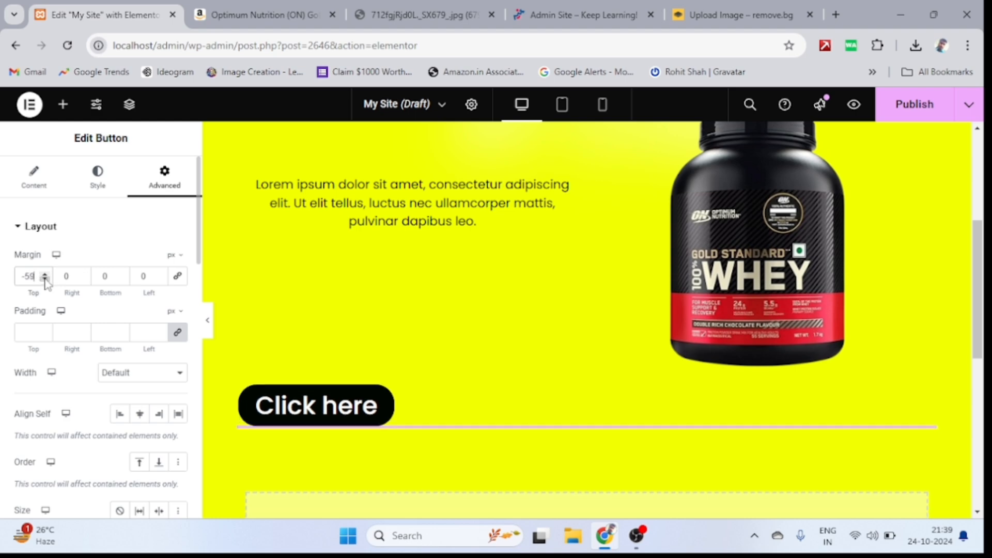
click(45, 279)
click(46, 280)
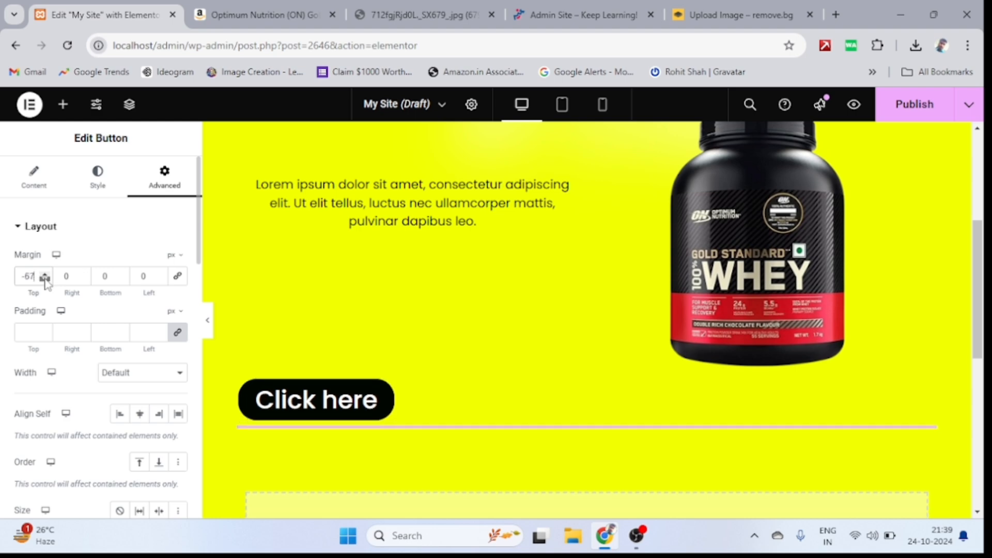
click(45, 279)
click(45, 279)
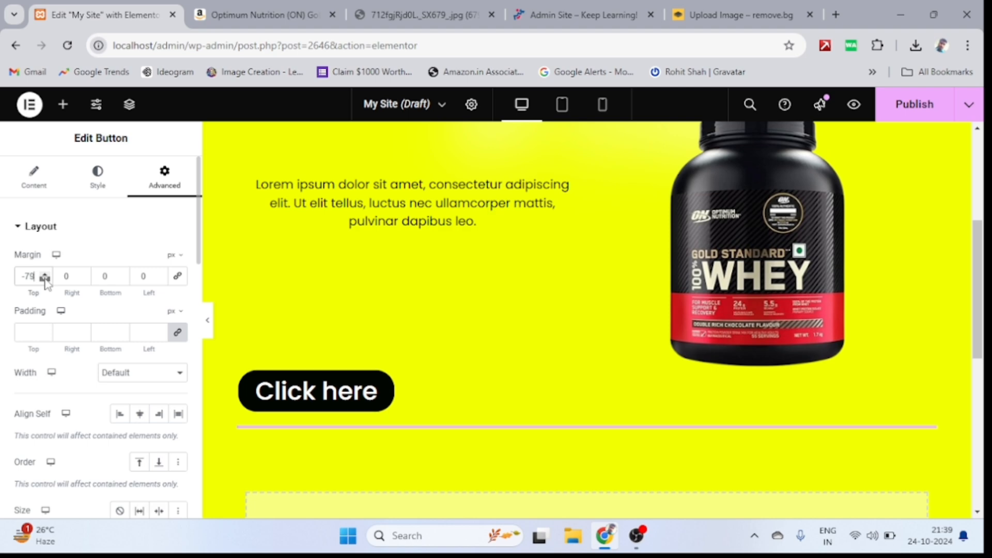
click(46, 279)
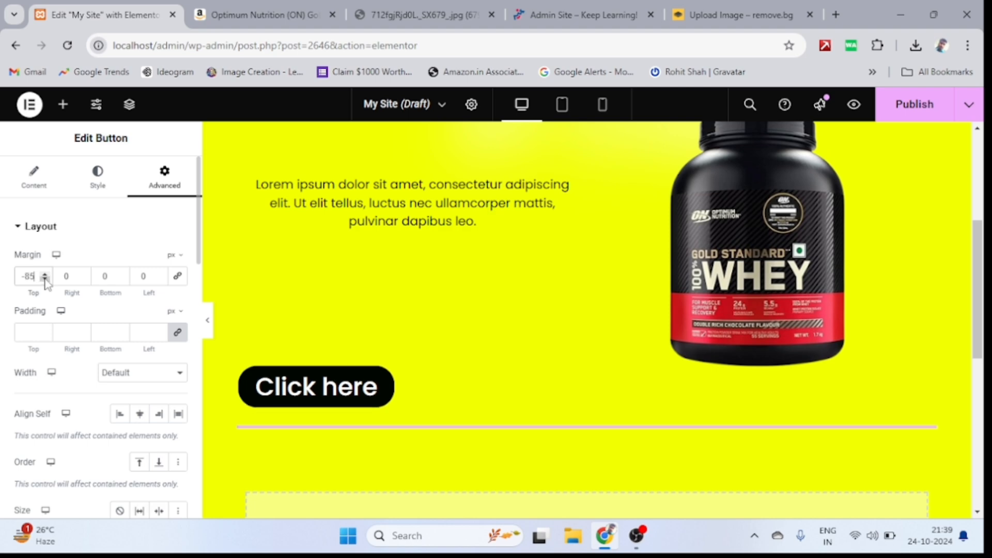
click(46, 279)
click(45, 280)
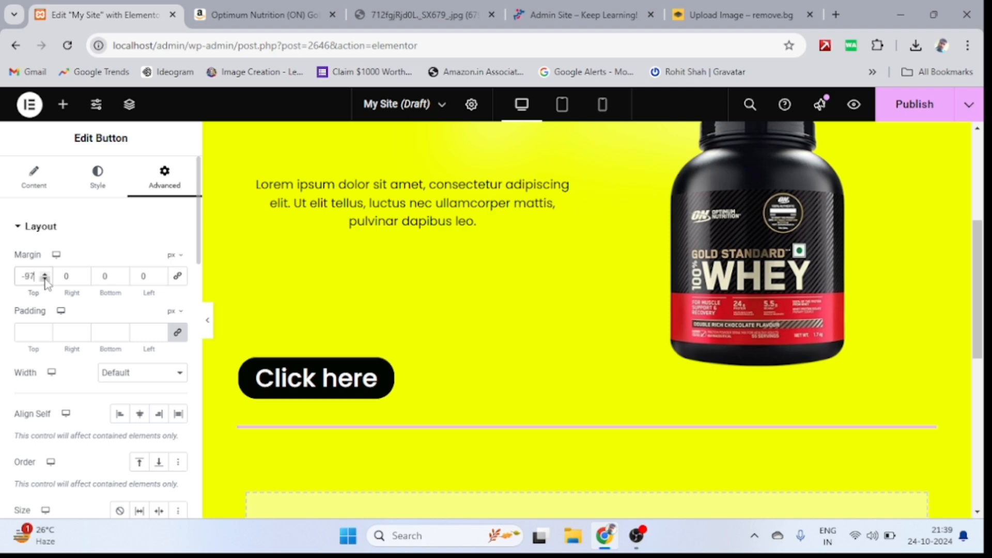
click(45, 279)
click(45, 279)
click(46, 279)
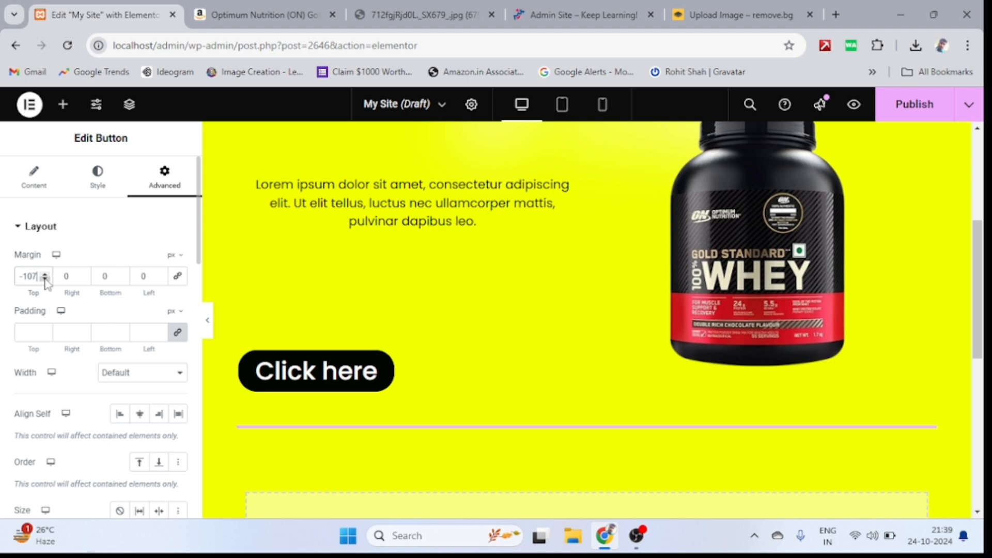
click(45, 280)
click(45, 279)
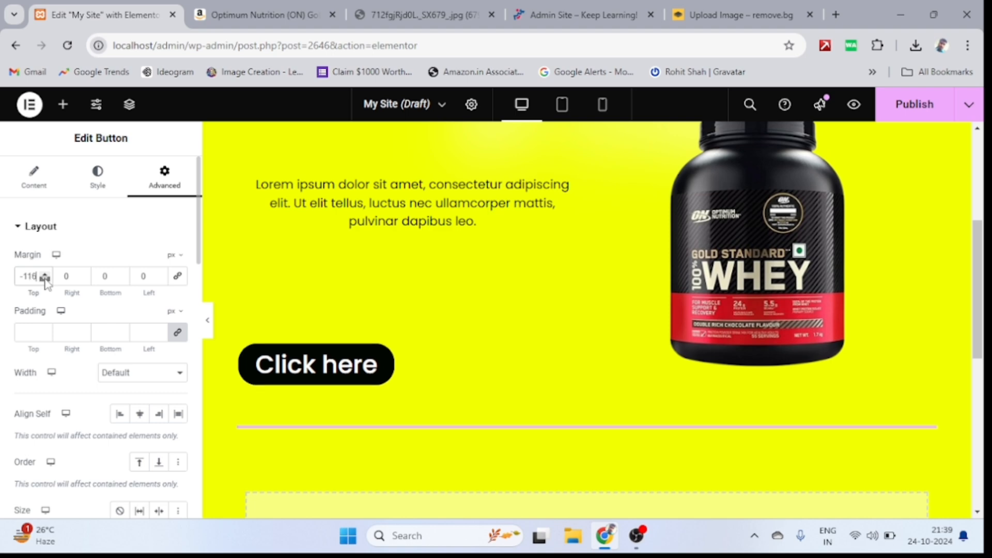
click(46, 280)
click(46, 279)
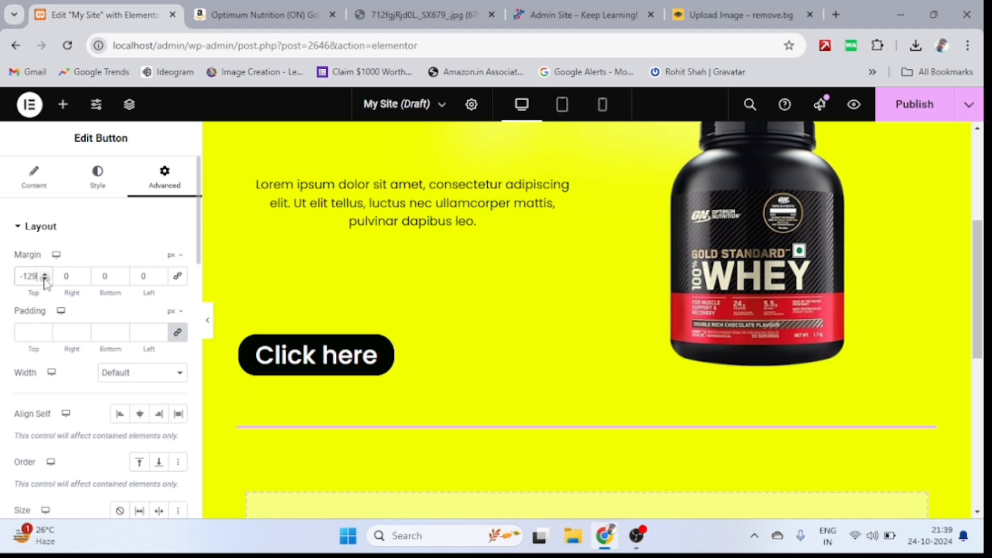
click(46, 280)
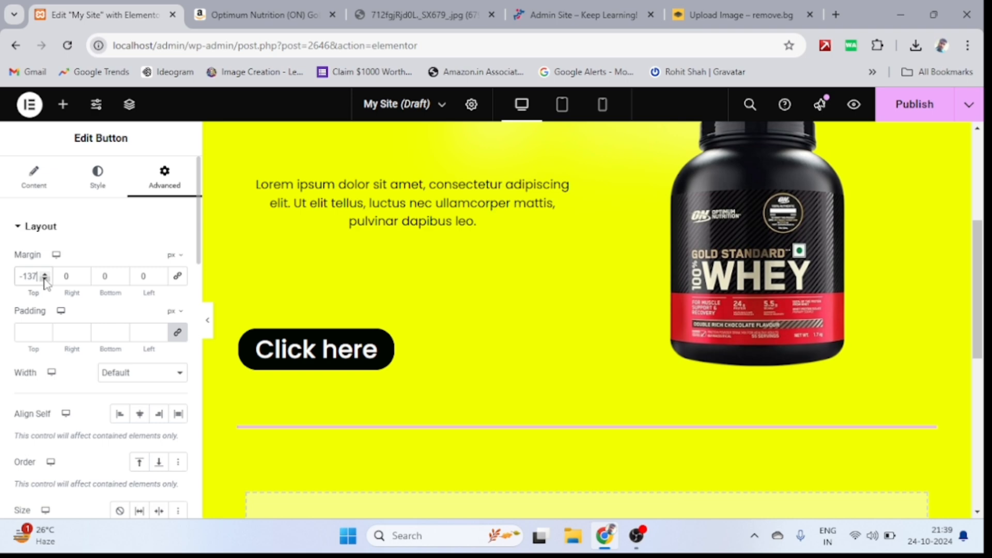
click(45, 279)
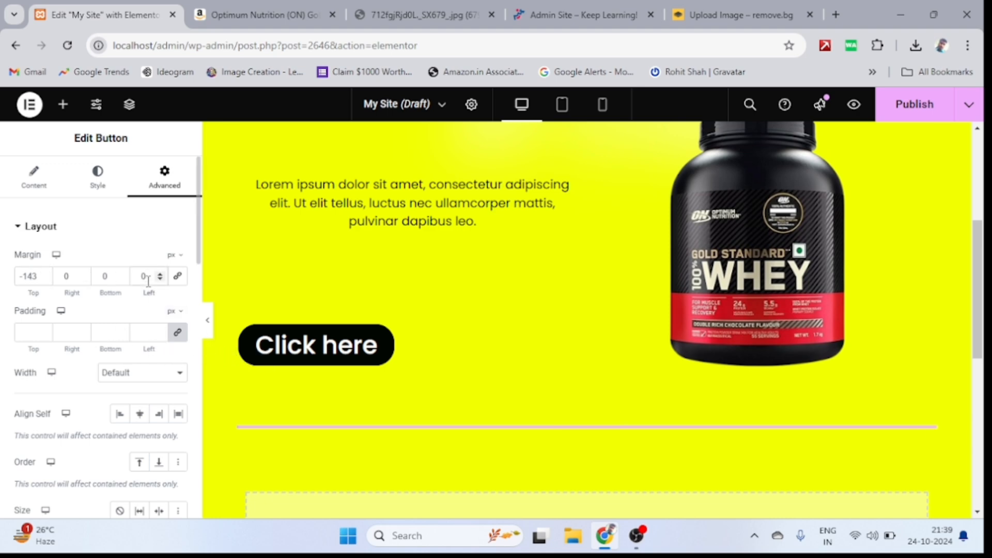
- Set the Click here button's left margin to 47 px
key(Up)
key(Up)
key(Up)
key(Up)
key(Up)
key(Up)
key(Up)
key(Up)
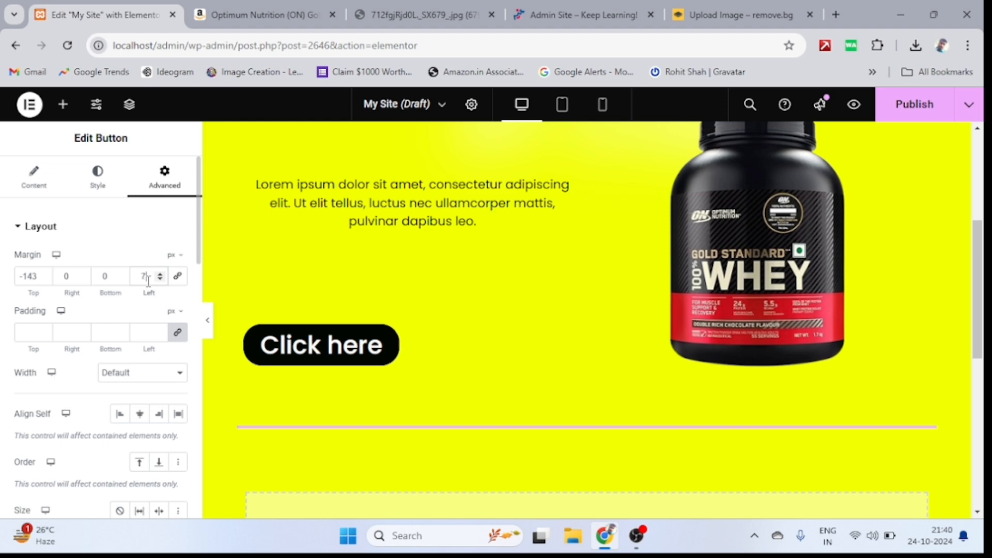
key(Up)
key(Up)
key(Up)
key(Up)
key(Up)
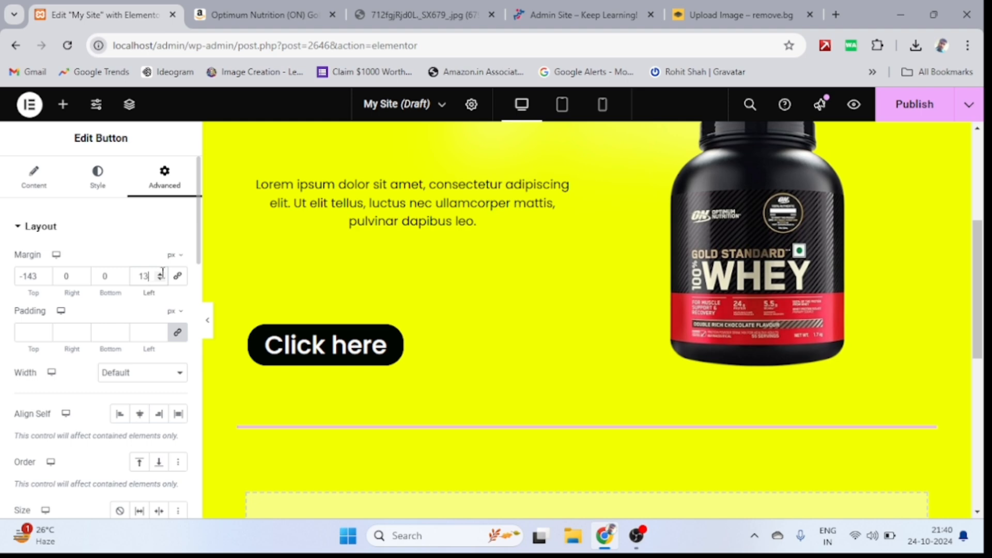
- Raise the Click here button closer to the paragraph text by setting its top margin to -241 px
click(38, 277)
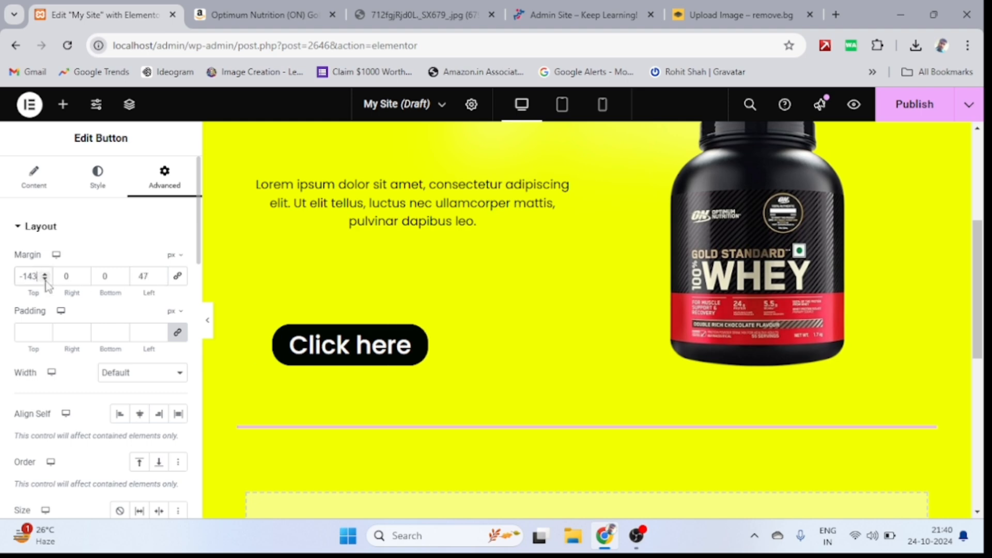
click(44, 275)
click(44, 275)
click(45, 279)
click(45, 279)
click(45, 279)
click(45, 279)
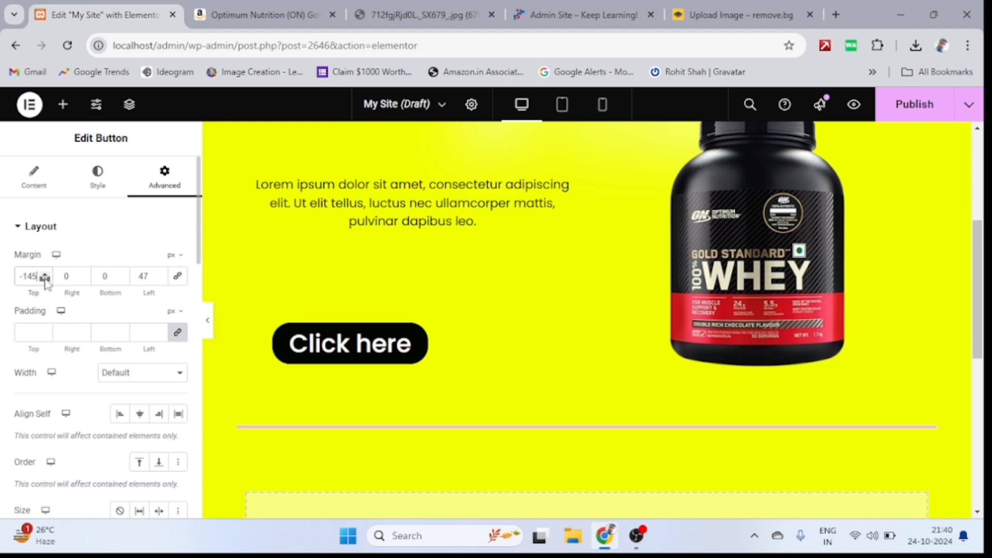
click(45, 279)
click(45, 279)
click(45, 279)
click(45, 280)
click(45, 280)
click(45, 280)
click(45, 280)
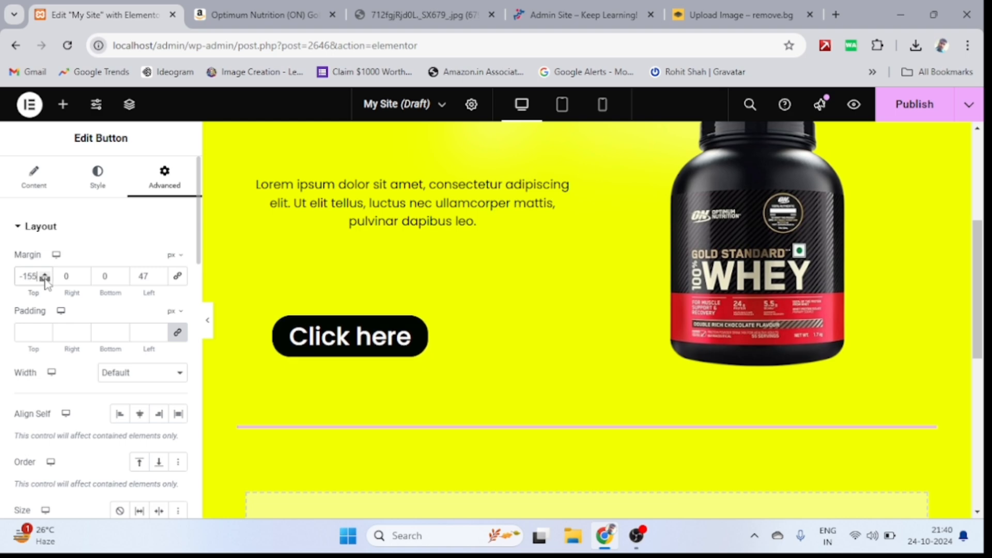
click(45, 280)
click(45, 280)
click(45, 279)
click(45, 280)
click(45, 280)
click(45, 279)
click(45, 280)
click(45, 279)
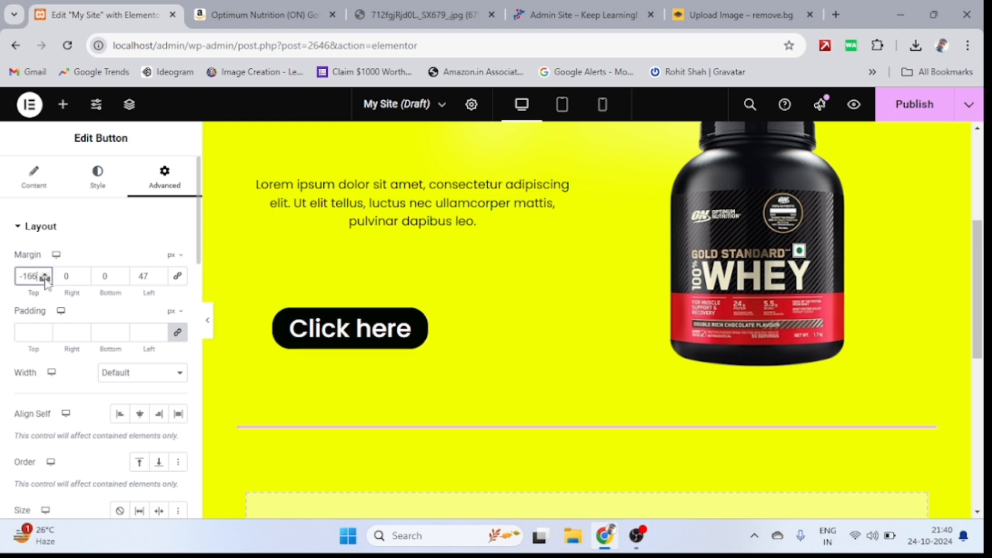
click(45, 279)
click(45, 279)
click(45, 279)
click(45, 279)
click(45, 279)
click(44, 279)
click(45, 279)
click(45, 279)
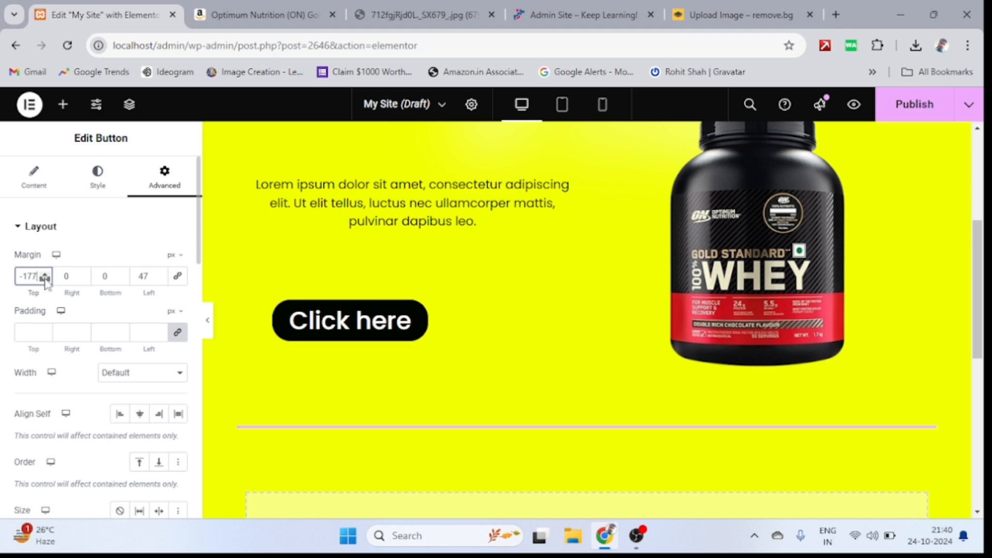
click(45, 279)
click(45, 280)
click(45, 280)
click(45, 279)
click(45, 279)
click(45, 279)
click(45, 279)
click(45, 279)
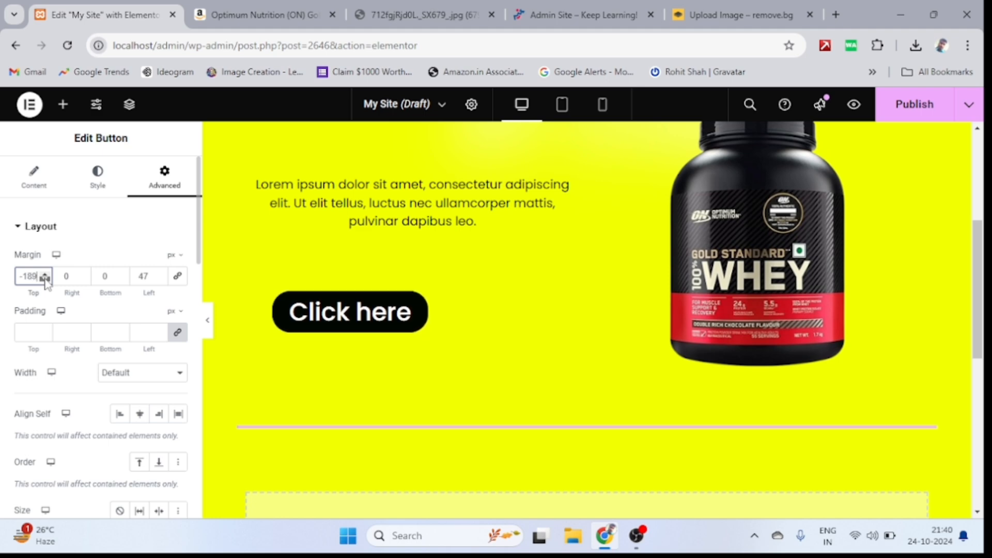
click(45, 280)
click(45, 279)
click(45, 279)
click(45, 280)
click(45, 279)
click(45, 280)
click(45, 279)
click(45, 280)
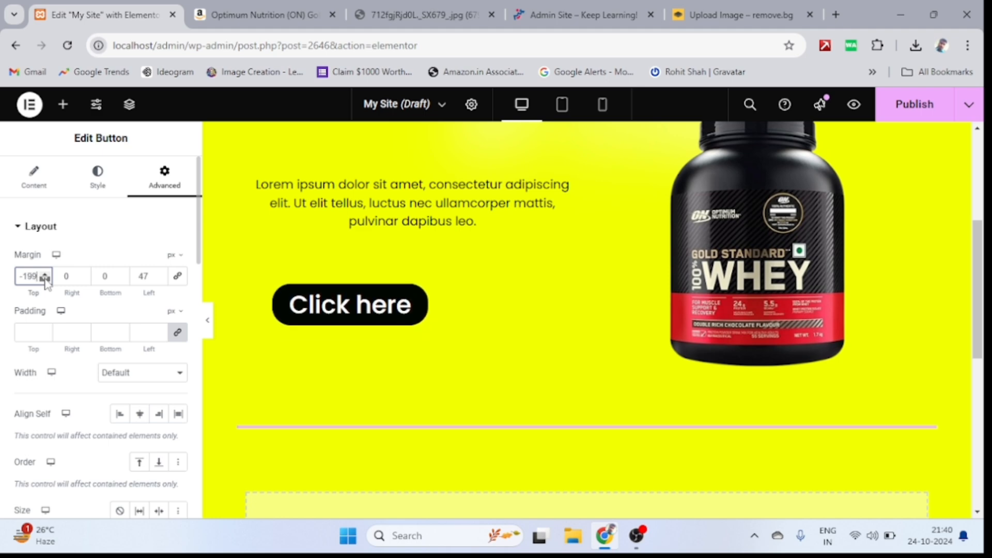
click(45, 280)
click(45, 280)
click(45, 280)
click(45, 279)
click(45, 280)
click(45, 280)
click(45, 279)
click(45, 280)
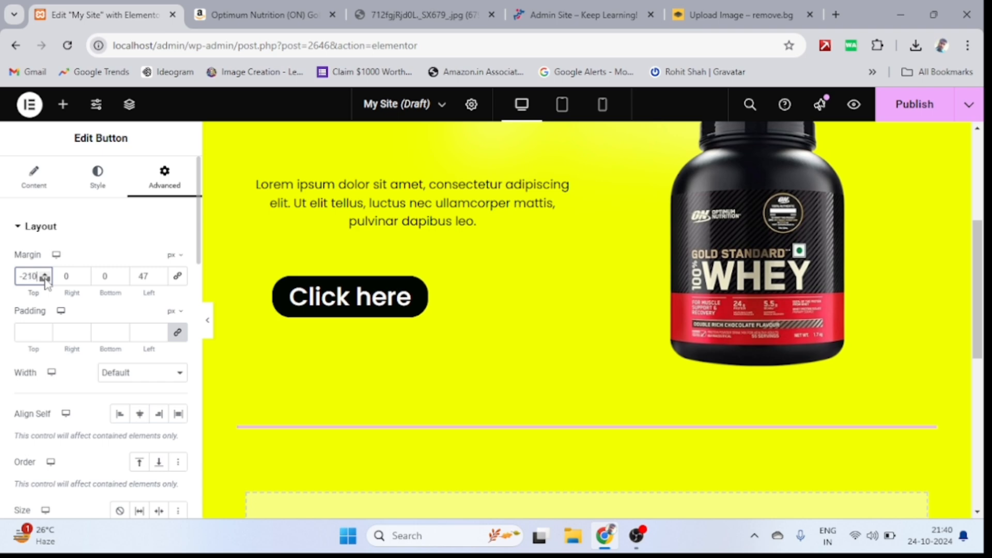
click(45, 280)
click(45, 280)
click(45, 279)
click(45, 280)
click(45, 280)
click(45, 279)
click(45, 280)
click(44, 279)
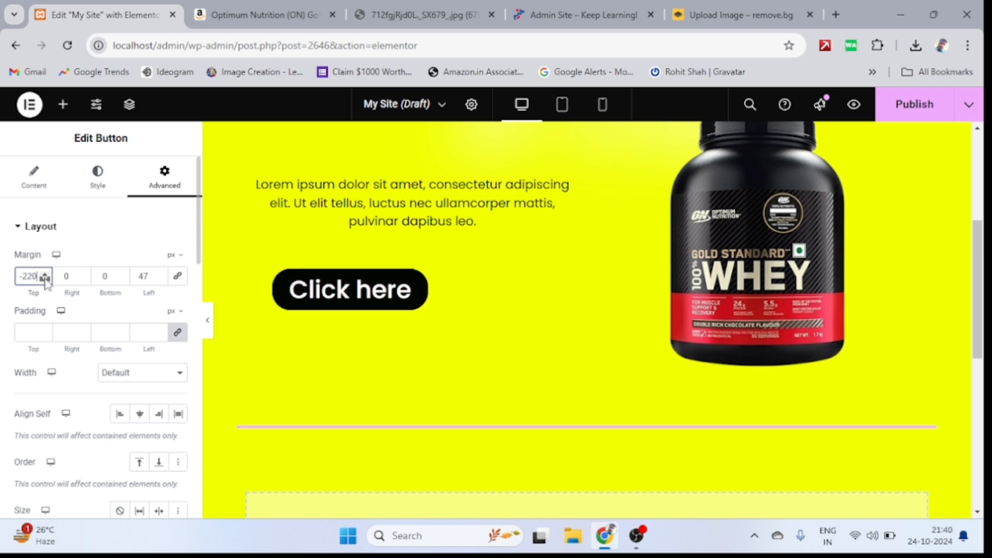
click(45, 279)
click(45, 280)
click(45, 279)
click(45, 280)
click(45, 279)
click(44, 280)
click(45, 279)
click(45, 279)
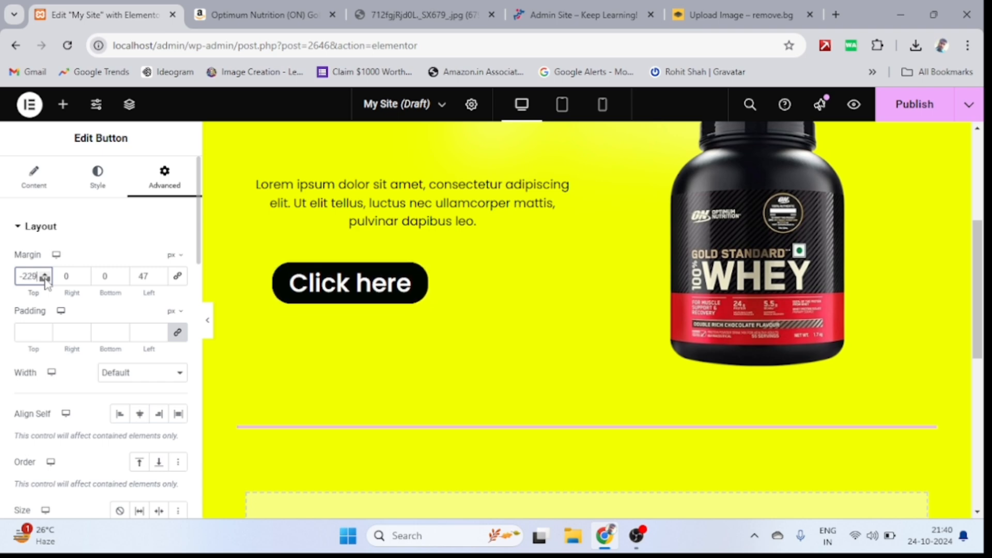
click(45, 280)
click(45, 279)
click(45, 279)
click(45, 279)
click(45, 279)
click(45, 280)
click(44, 279)
click(45, 279)
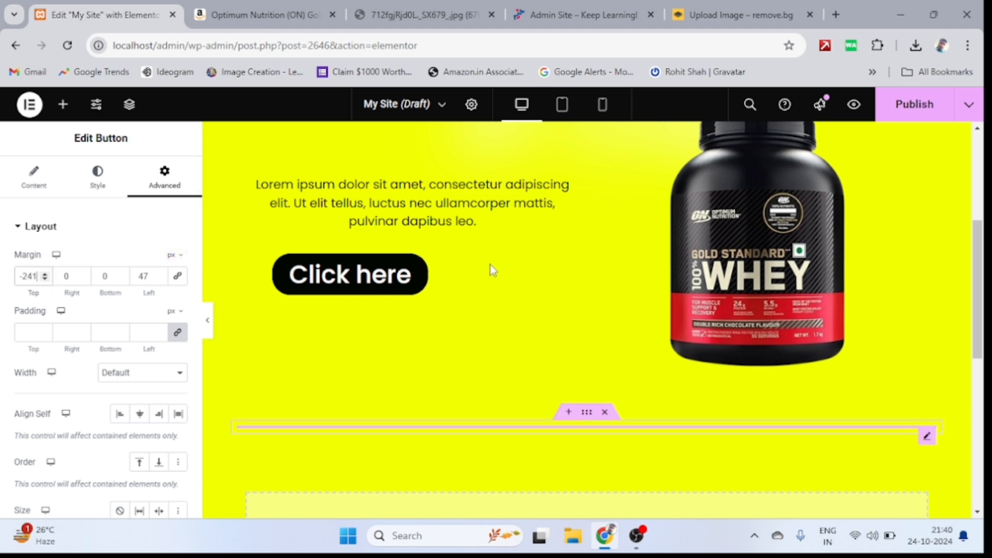
- Shift the Click here button under the centre of the paragraph text by setting its left margin to 132 px
click(161, 279)
click(161, 275)
click(161, 275)
click(161, 274)
click(161, 274)
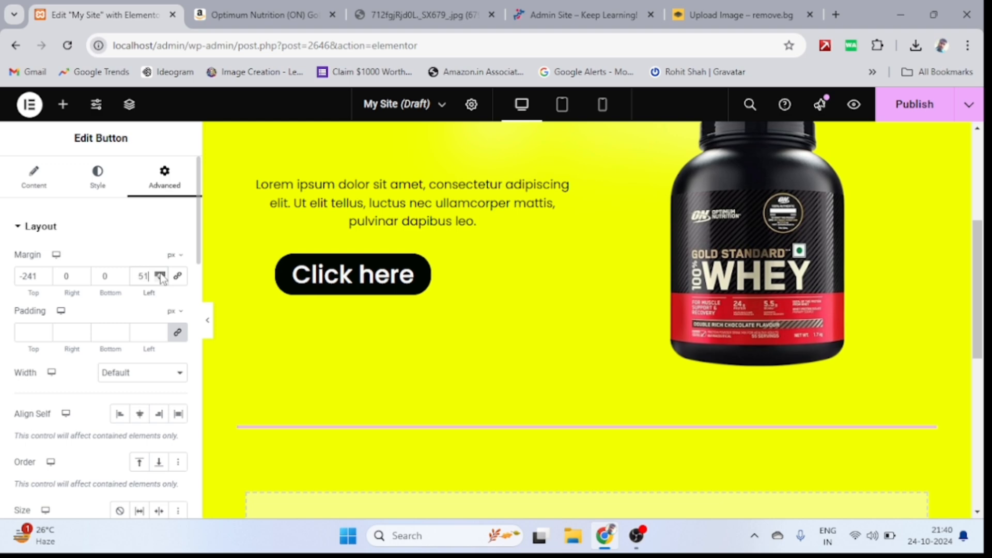
click(161, 274)
click(161, 274)
click(161, 274)
click(161, 274)
click(161, 275)
click(161, 275)
click(161, 275)
click(161, 275)
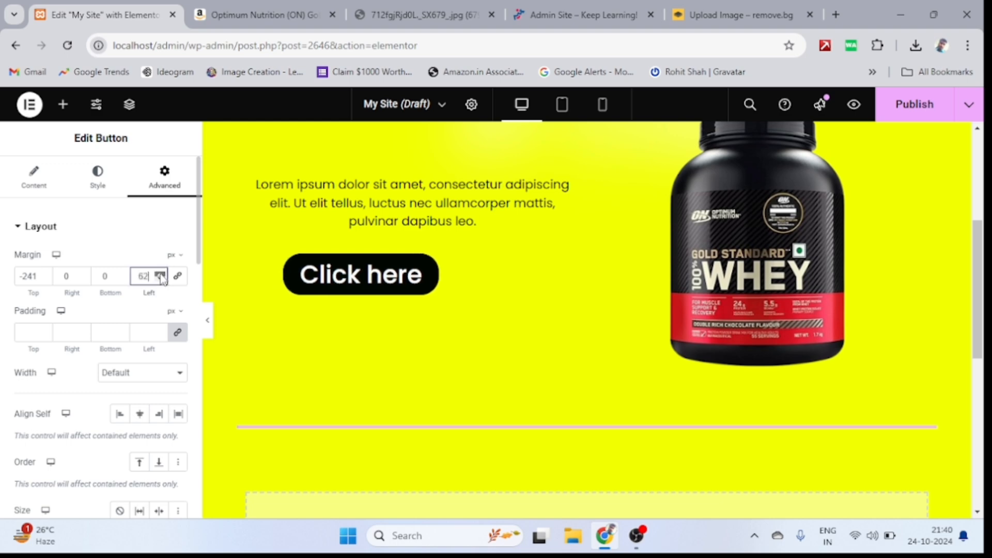
click(162, 276)
click(162, 276)
click(162, 276)
click(163, 276)
click(162, 276)
click(163, 277)
click(162, 277)
click(163, 276)
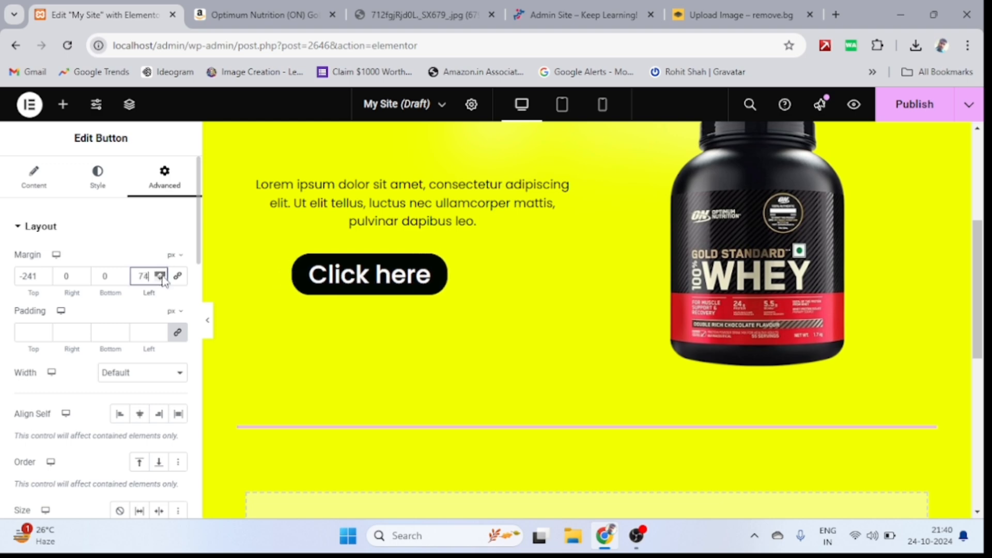
click(162, 276)
click(162, 276)
click(162, 276)
click(162, 277)
click(162, 277)
click(162, 276)
click(163, 277)
click(162, 276)
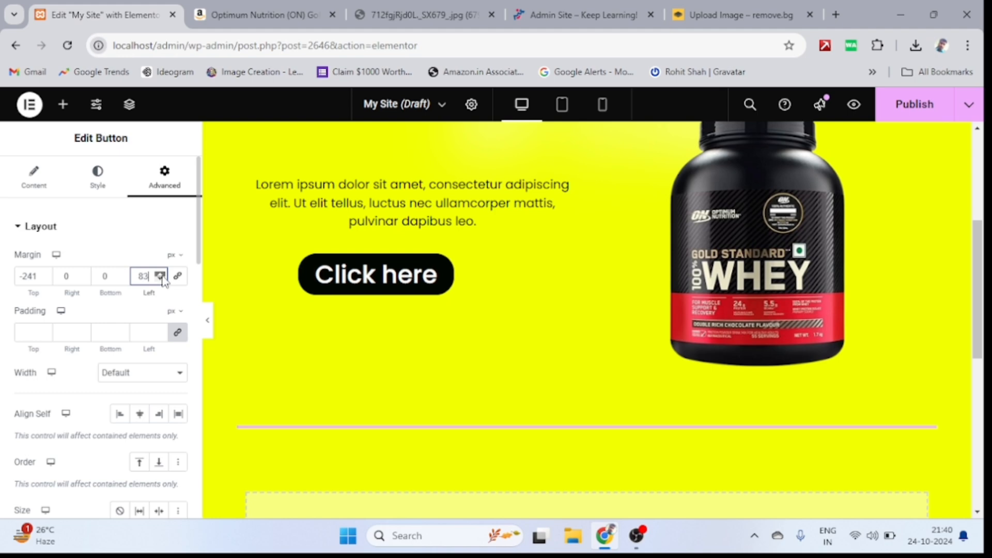
click(162, 277)
click(163, 276)
click(162, 277)
click(162, 277)
click(163, 276)
click(162, 276)
click(163, 276)
click(162, 276)
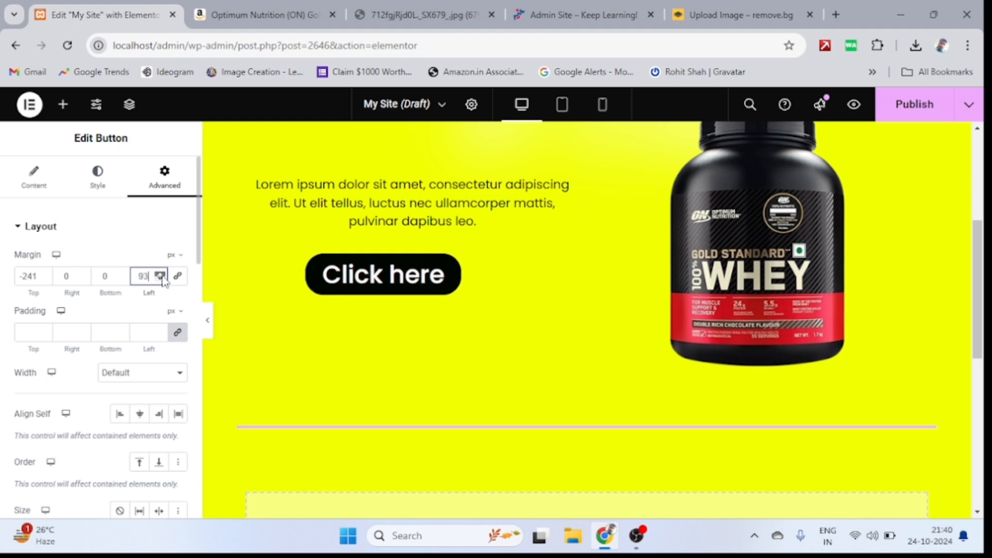
click(163, 276)
click(162, 276)
click(162, 277)
click(163, 276)
click(162, 276)
click(162, 277)
click(162, 276)
click(162, 276)
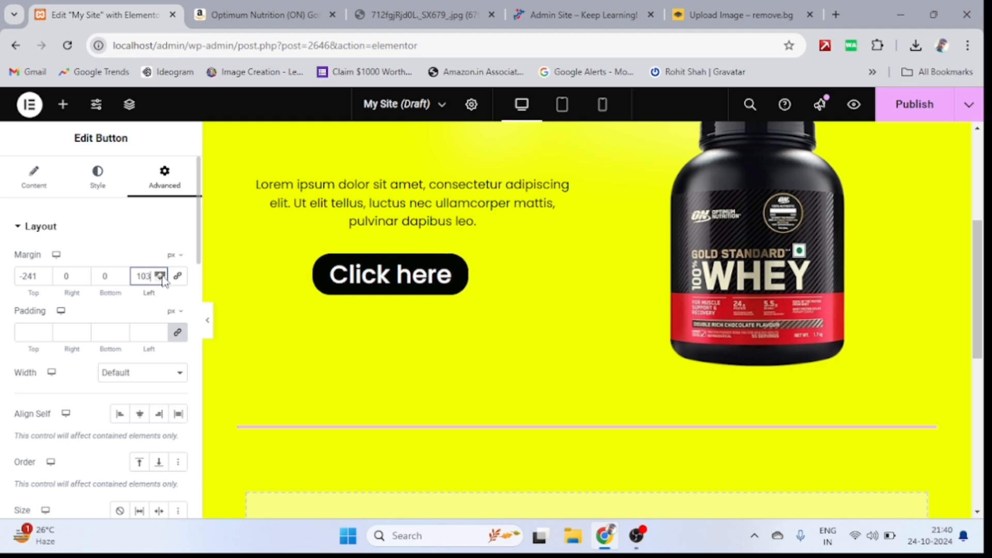
click(162, 276)
click(162, 277)
click(162, 276)
click(163, 276)
click(162, 277)
click(162, 277)
click(162, 276)
click(163, 276)
click(162, 276)
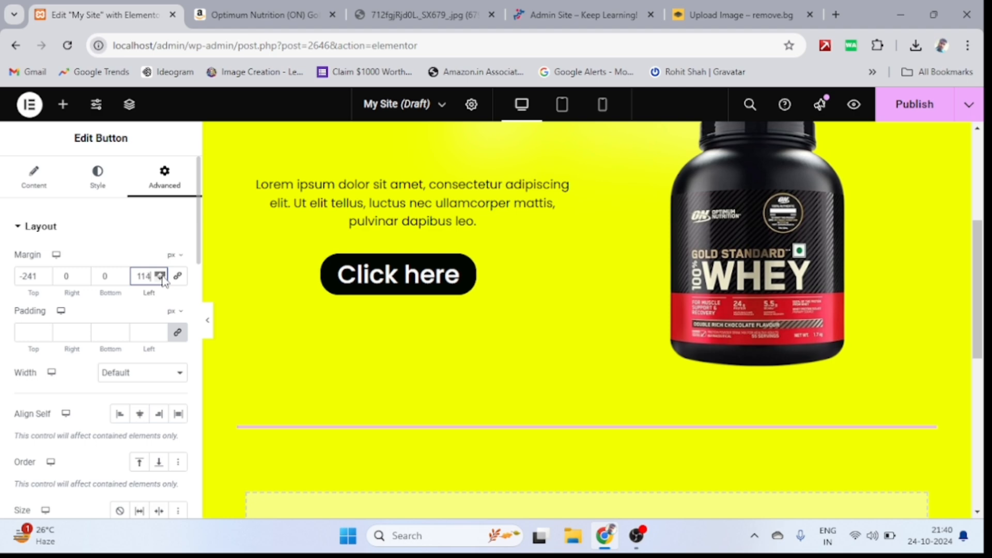
click(162, 277)
click(162, 277)
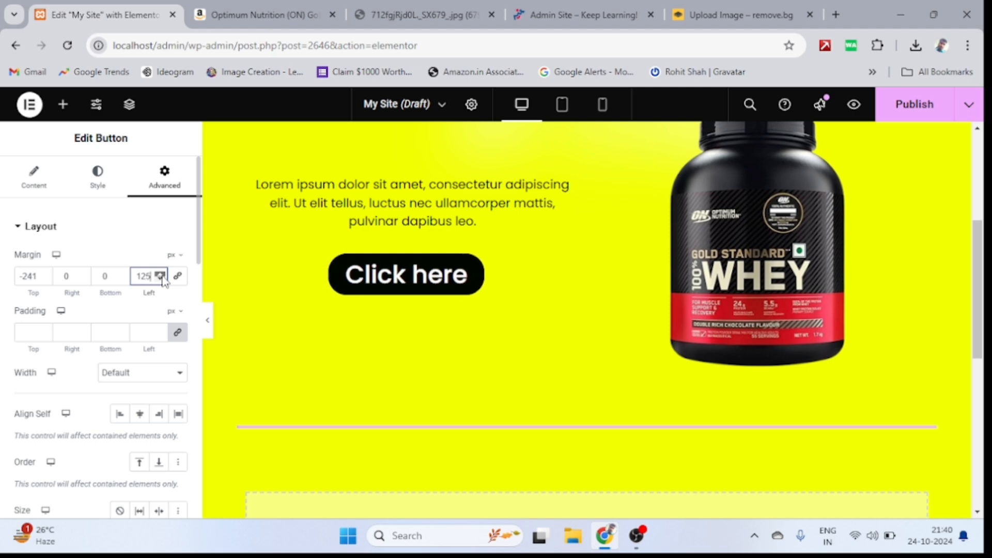
click(162, 276)
click(162, 276)
click(162, 276)
click(162, 276)
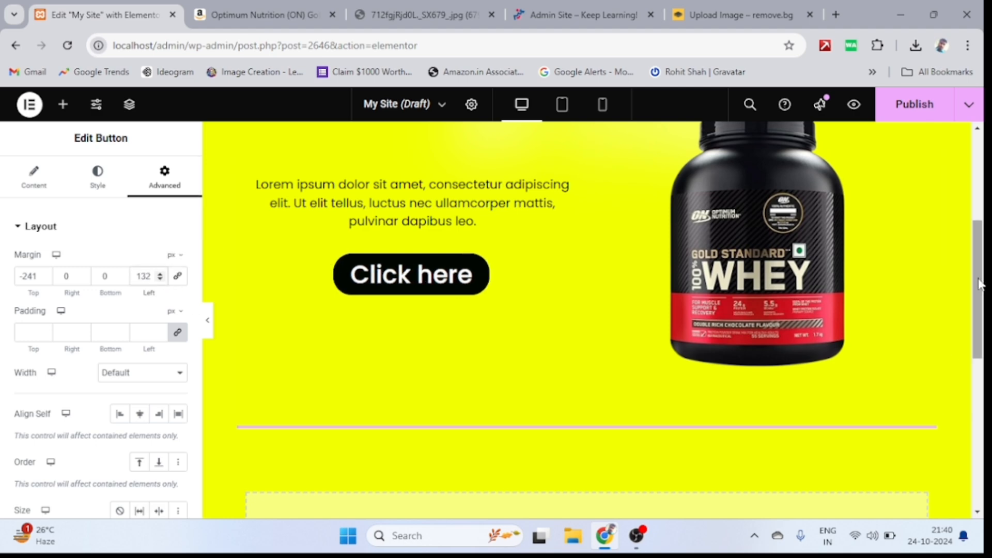
drag(981, 281, 963, 248)
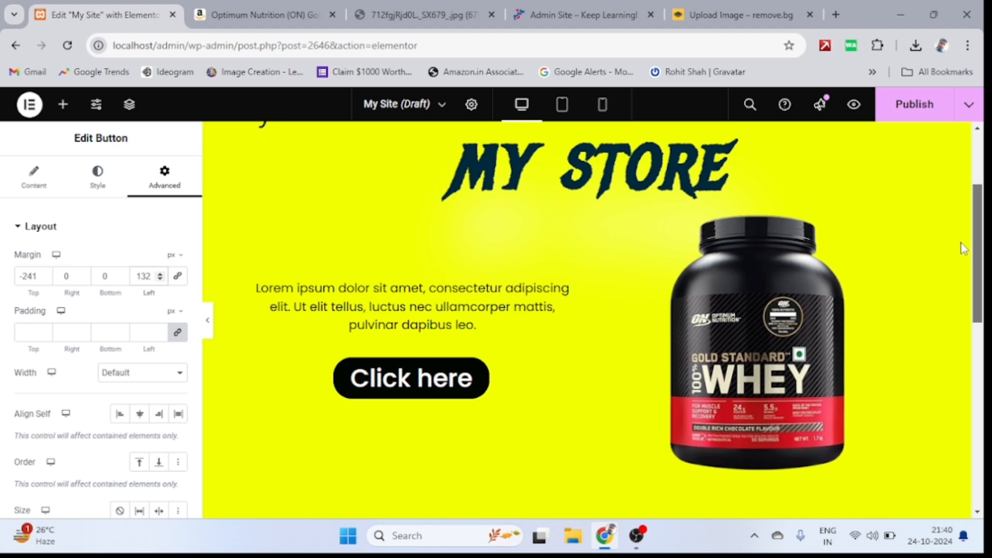
- Add a new Flexbox container with the single-column, downward structure below the product section
click(62, 109)
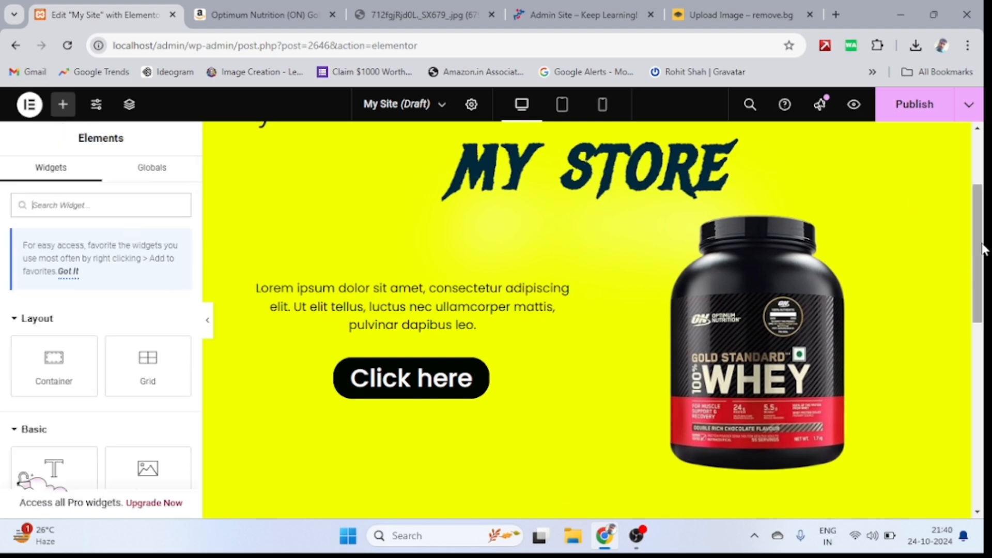
drag(979, 253, 978, 355)
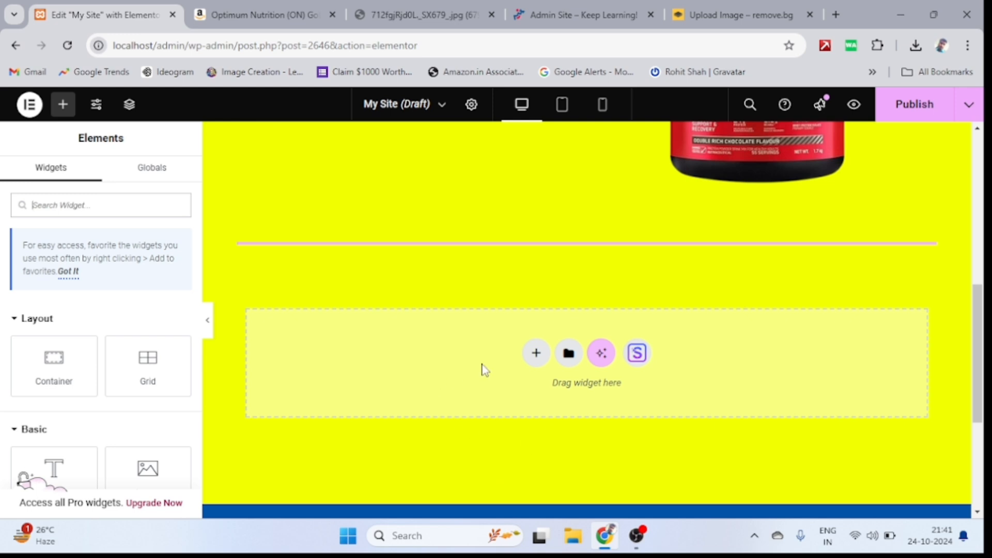
click(536, 354)
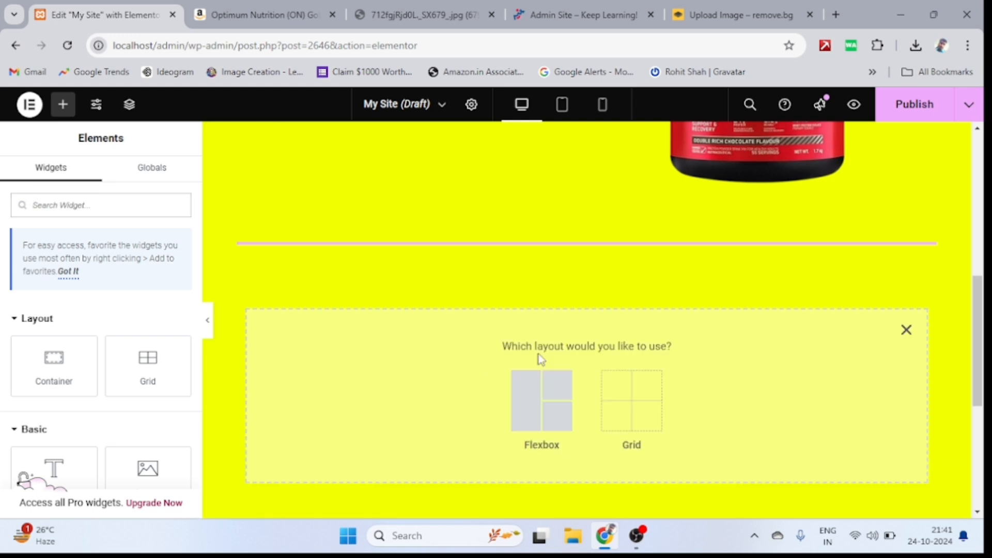
click(524, 403)
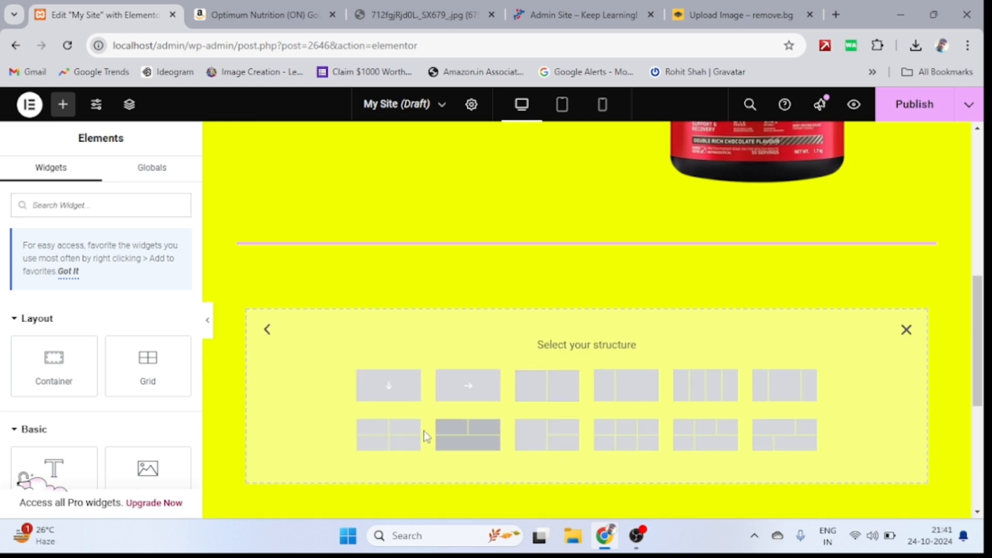
click(374, 390)
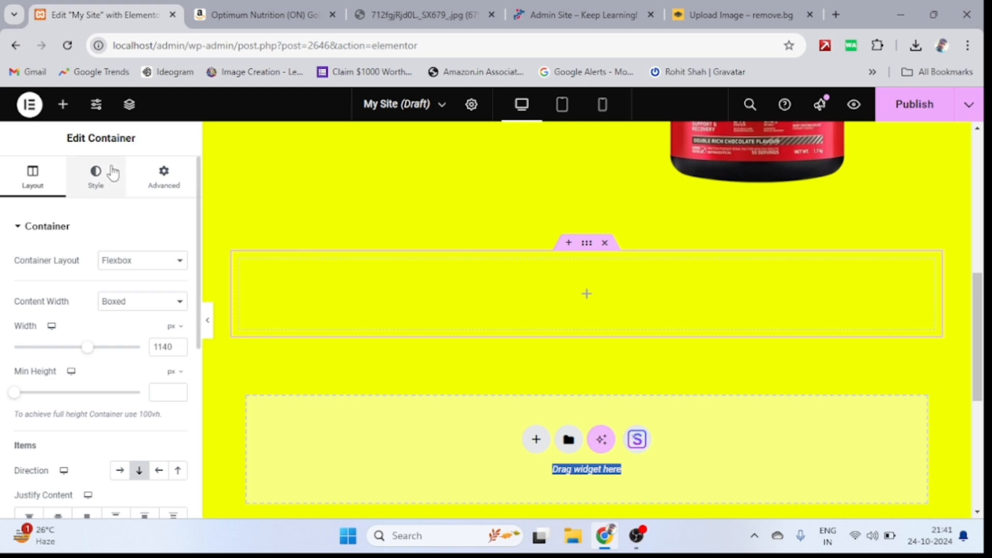
- Place a Video widget inside the new empty container below the product section
click(61, 114)
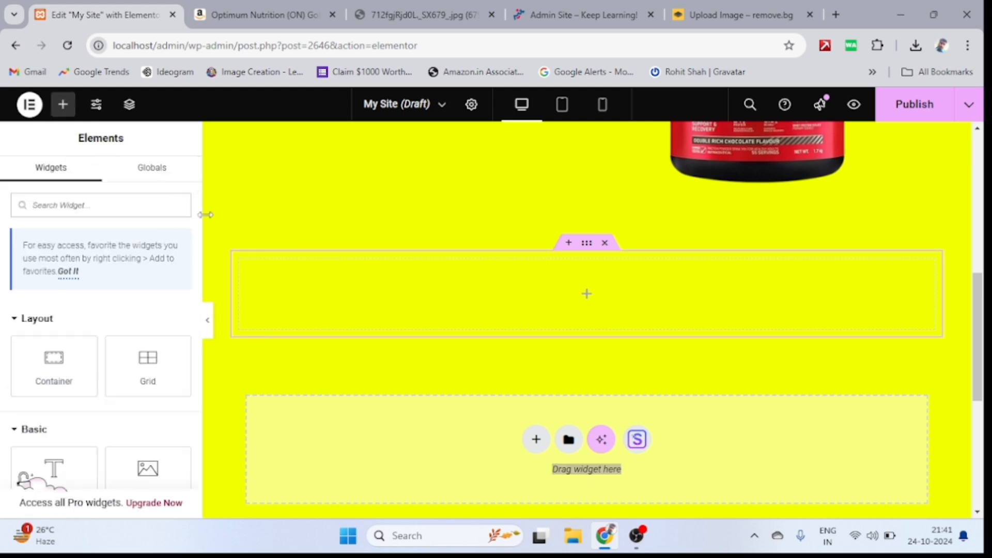
scroll(200, 199, down, 6)
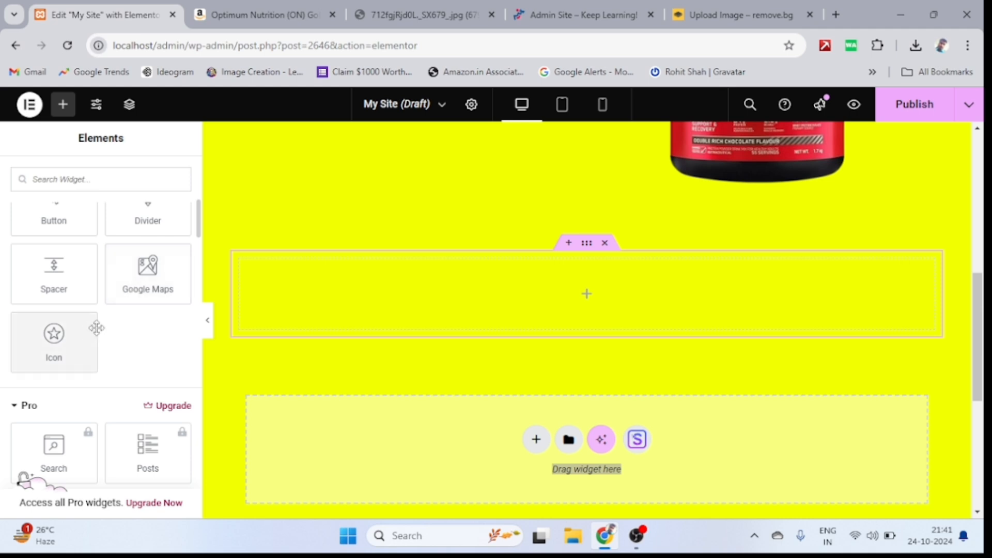
scroll(131, 346, up, 3)
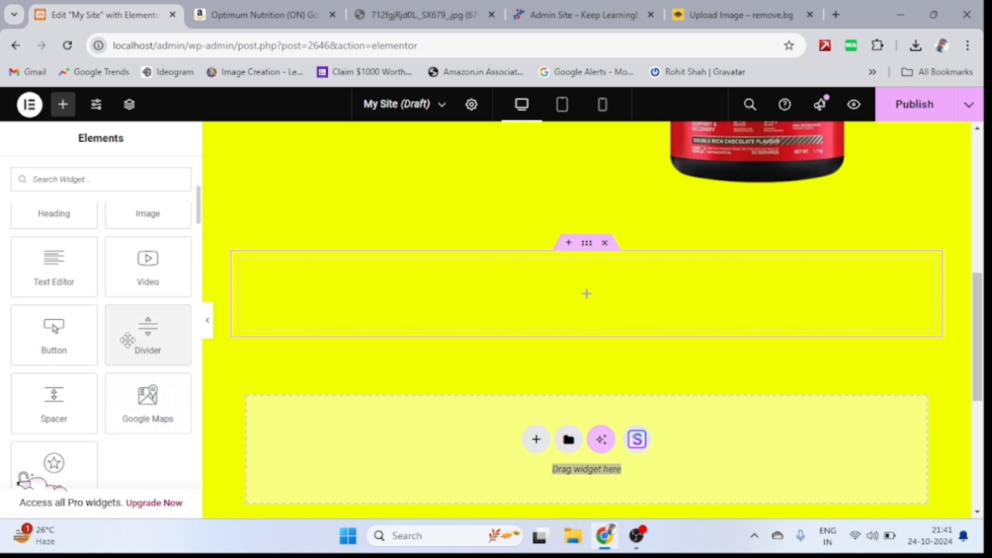
drag(150, 267, 274, 272)
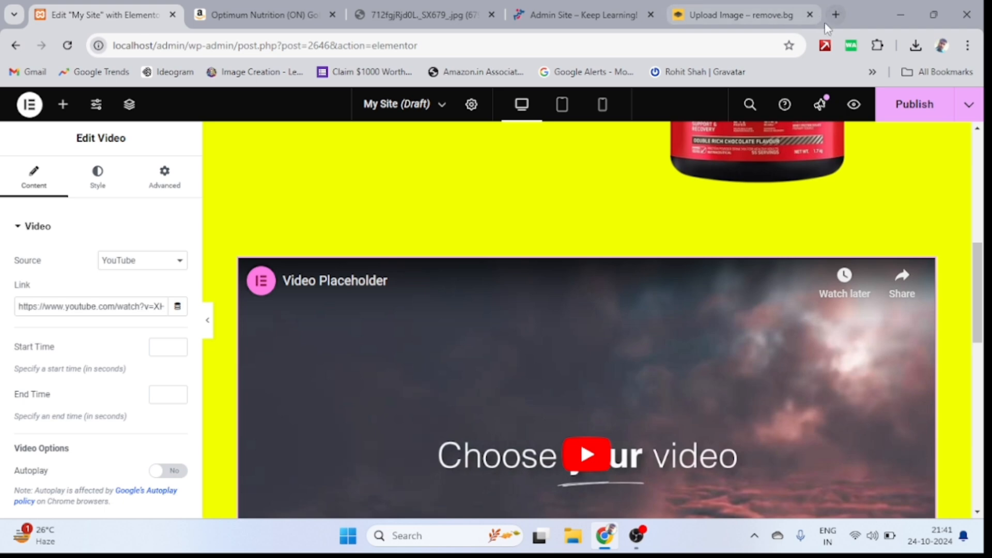
- Open the pixabay.com website in a new browser tab
click(839, 14)
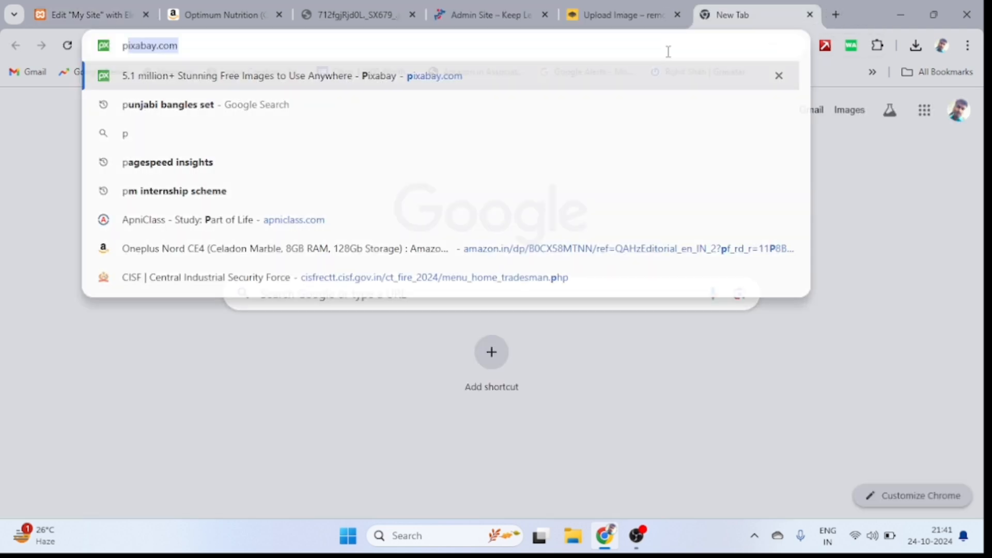
text(pixa)
key(Return)
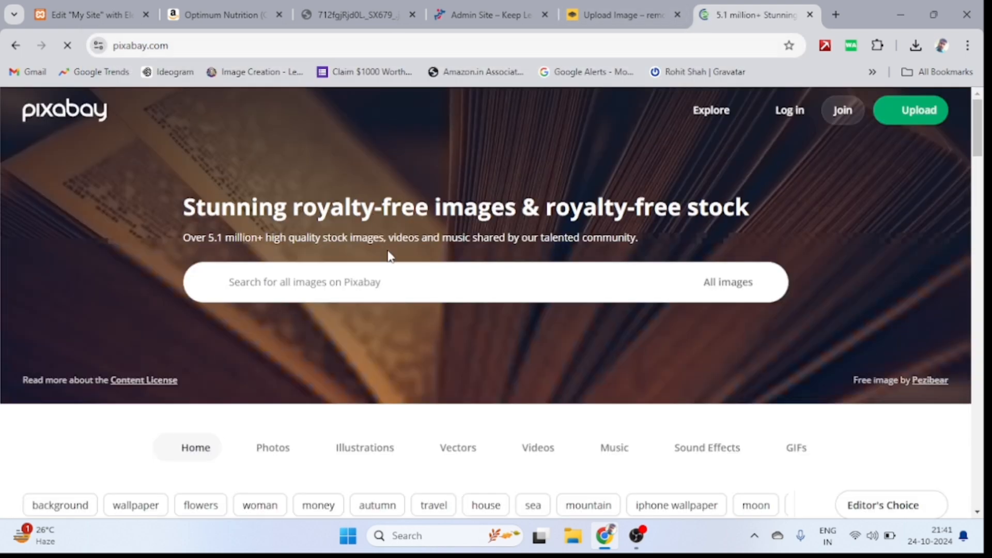
- Search Pixabay for fitness media across all images
click(390, 274)
text(fi)
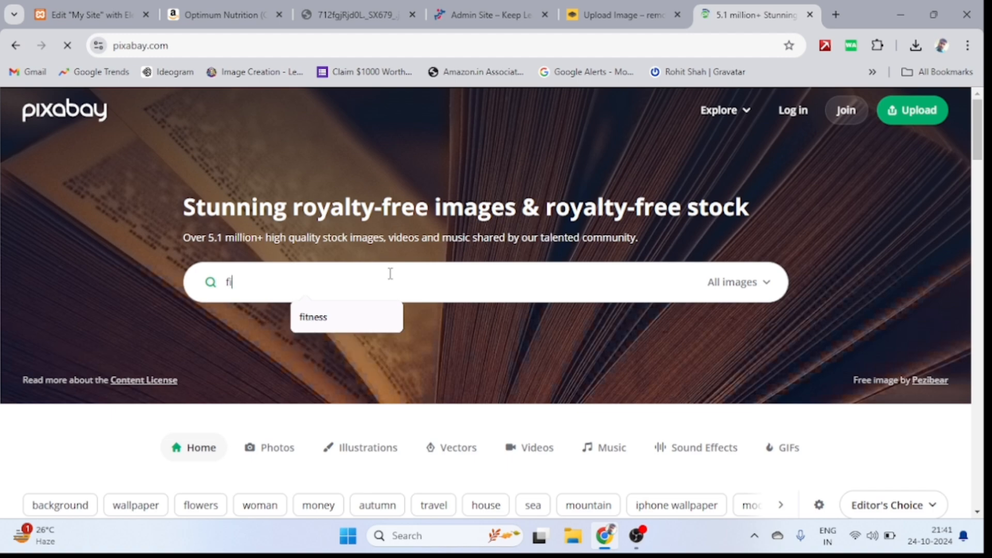
text(tens)
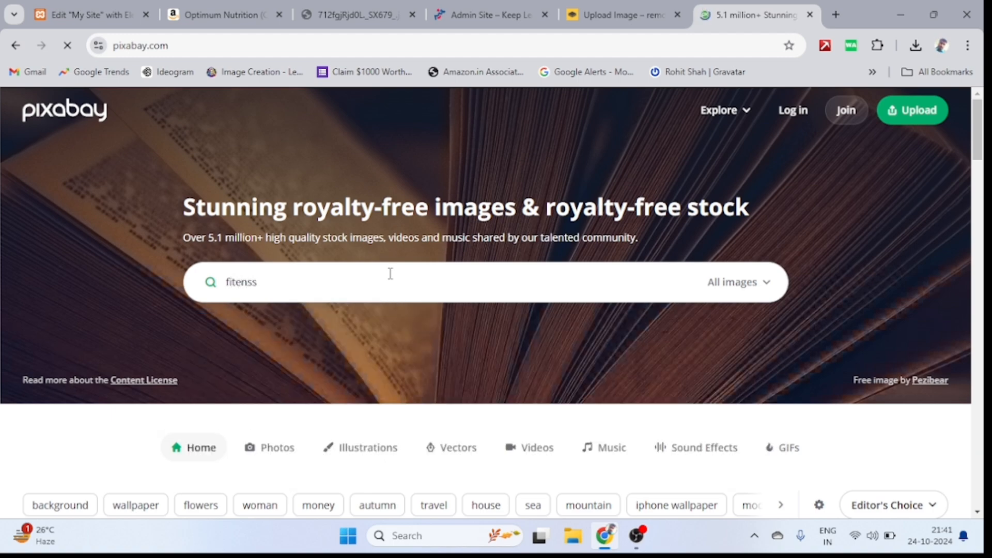
text(s)
key(Return)
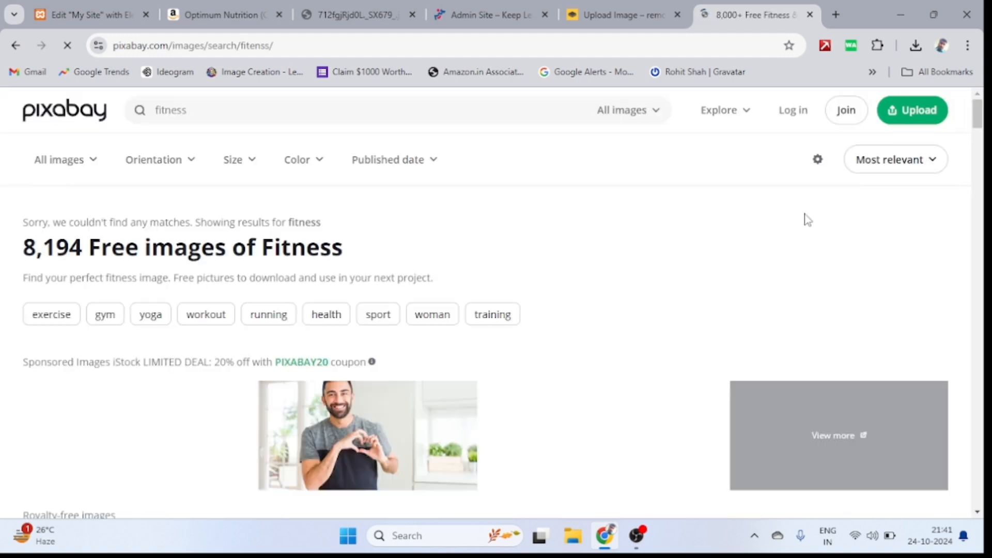
- Look over the fitness image results and open the media type choices of the search
drag(978, 129, 981, 154)
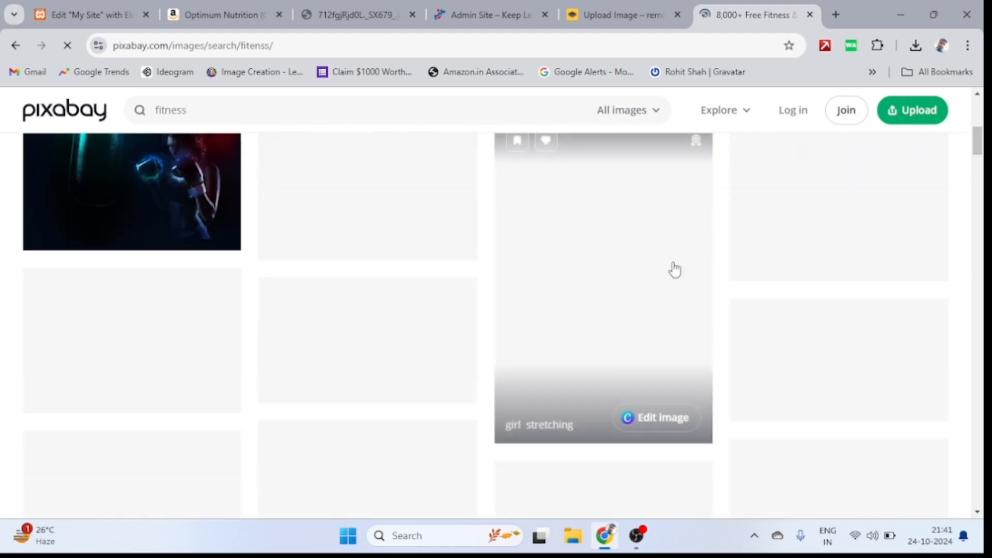
scroll(476, 242, up, 5)
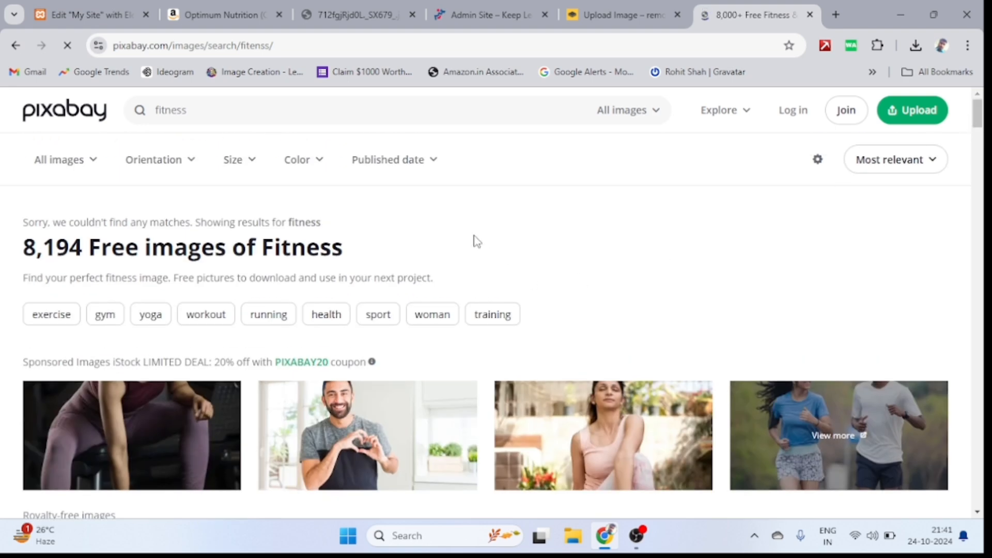
click(624, 114)
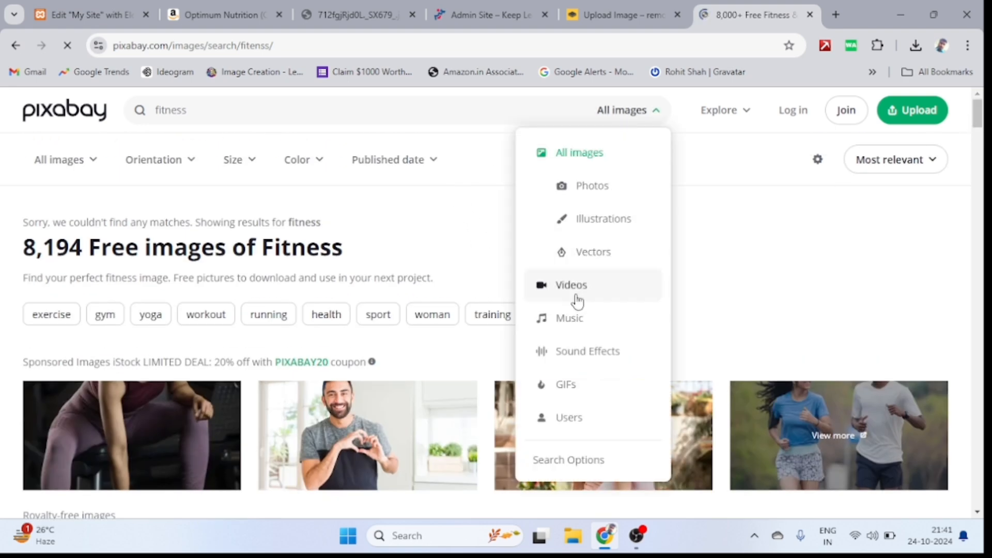